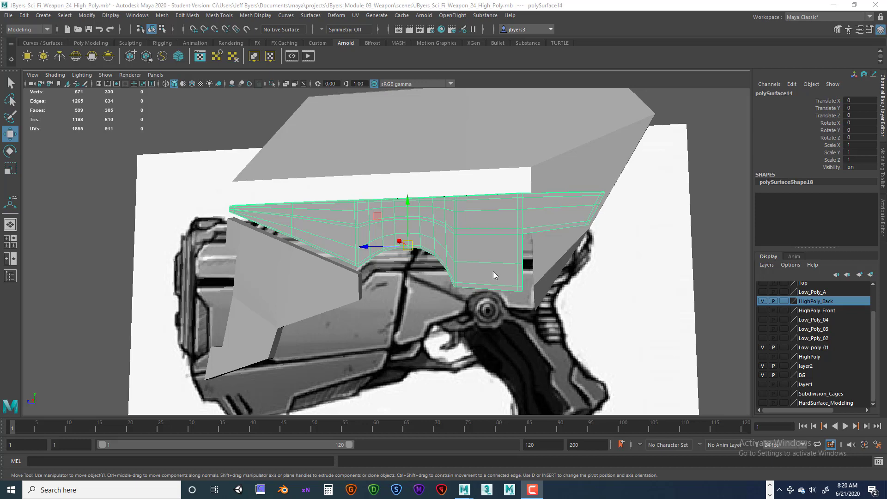
# Examine the shape and fit of the back high-poly shell pieces against the weapon reference image from both sides
pyautogui.keyDown('alt'); pyautogui.moveTo(526, 249); pyautogui.dragTo(392, 321); pyautogui.keyUp('alt')
pyautogui.keyDown('alt'); pyautogui.moveTo(452, 302); pyautogui.dragTo(477, 231); pyautogui.keyUp('alt')
pyautogui.click(461, 221)
pyautogui.keyDown('alt'); pyautogui.moveTo(312, 232); pyautogui.dragTo(318, 222); pyautogui.keyUp('alt')
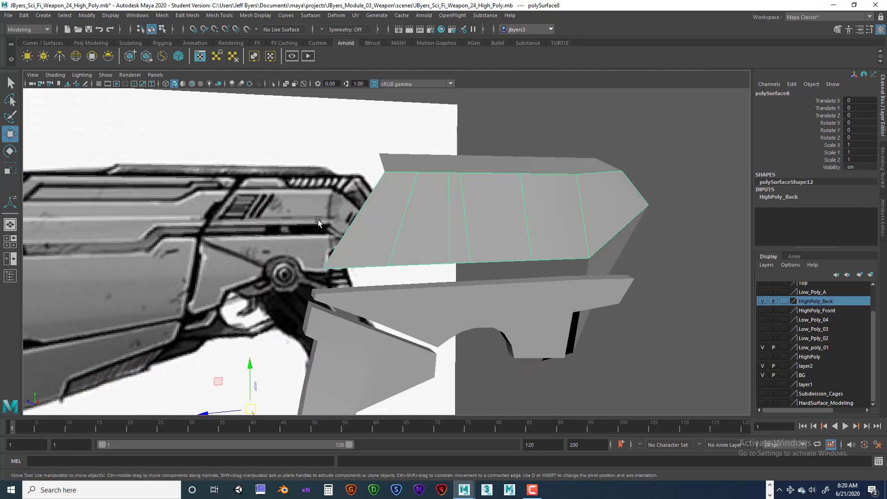
pyautogui.keyDown('alt'); pyautogui.moveTo(388, 199); pyautogui.dragTo(410, 202); pyautogui.keyUp('alt')
pyautogui.keyDown('alt'); pyautogui.moveTo(537, 219); pyautogui.dragTo(474, 226); pyautogui.keyUp('alt')
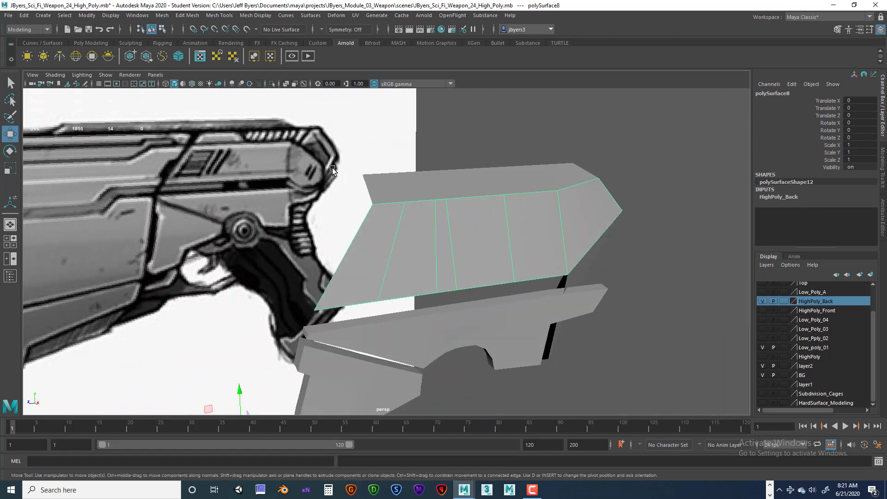
pyautogui.keyDown('alt'); pyautogui.moveTo(481, 219); pyautogui.dragTo(483, 214); pyautogui.keyUp('alt')
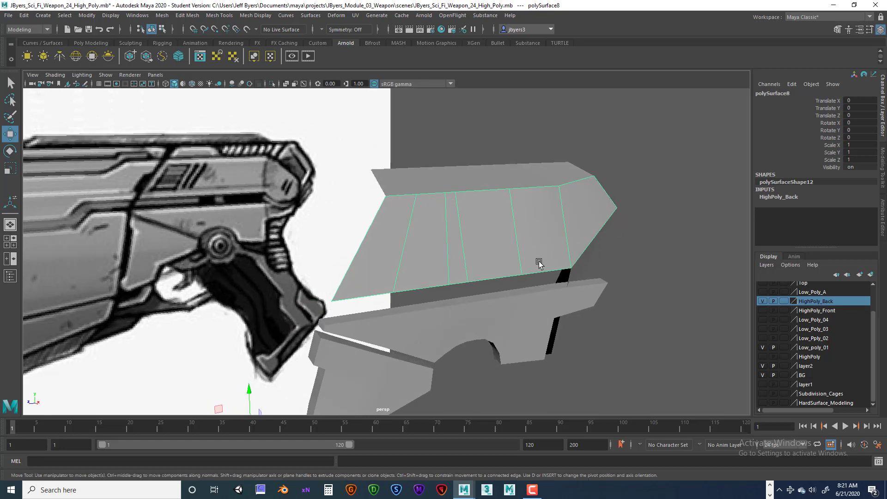
pyautogui.moveTo(445, 194)
pyautogui.keyDown('alt'); pyautogui.mouseDown()
pyautogui.moveTo(522, 213)
pyautogui.moveTo(497, 190)
pyautogui.moveTo(497, 234)
pyautogui.moveTo(467, 257)
pyautogui.moveTo(440, 249)
pyautogui.moveTo(484, 240)
pyautogui.moveTo(437, 198)
pyautogui.mouseUp(); pyautogui.keyUp('alt')
pyautogui.click(439, 215)
pyautogui.click(468, 242)
pyautogui.keyDown('alt'); pyautogui.moveTo(408, 236); pyautogui.dragTo(482, 190); pyautogui.keyUp('alt')
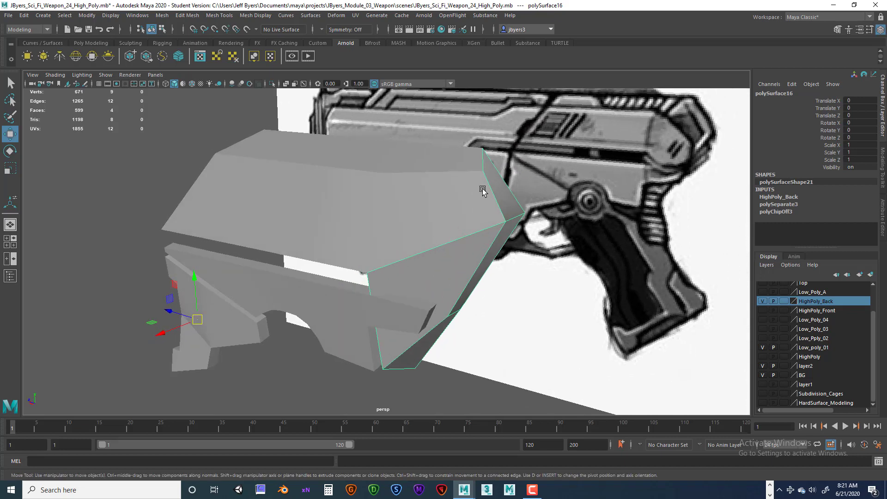
pyautogui.moveTo(442, 259)
pyautogui.keyDown('alt'); pyautogui.mouseDown()
pyautogui.moveTo(451, 257)
pyautogui.moveTo(453, 237)
pyautogui.moveTo(390, 225)
pyautogui.moveTo(428, 223)
pyautogui.moveTo(467, 277)
pyautogui.moveTo(491, 331)
pyautogui.moveTo(488, 262)
pyautogui.moveTo(441, 290)
pyautogui.moveTo(363, 156)
pyautogui.moveTo(397, 171)
pyautogui.moveTo(472, 232)
pyautogui.moveTo(443, 184)
pyautogui.moveTo(424, 251)
pyautogui.moveTo(463, 269)
pyautogui.moveTo(403, 210)
pyautogui.moveTo(387, 262)
pyautogui.moveTo(402, 273)
pyautogui.moveTo(383, 267)
pyautogui.moveTo(376, 237)
pyautogui.moveTo(425, 263)
pyautogui.moveTo(416, 271)
pyautogui.moveTo(438, 274)
pyautogui.mouseUp(); pyautogui.keyUp('alt')
pyautogui.click(425, 261)
pyautogui.scroll(3, 345, 255)
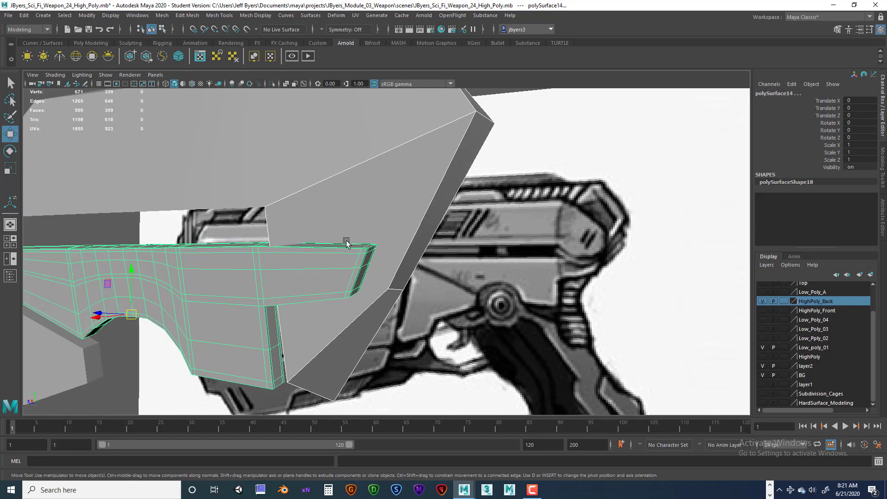
# Preview the notched lower panel in smooth mesh display to check its notch corner, and return it to the unsmoothed cage
pyautogui.keyDown('alt'); pyautogui.moveTo(348, 243); pyautogui.dragTo(360, 237); pyautogui.keyUp('alt')
pyautogui.moveTo(379, 237); pyautogui.dragTo(379, 290, button='right')
pyautogui.keyDown('alt'); pyautogui.moveTo(433, 237); pyautogui.dragTo(422, 219); pyautogui.keyUp('alt')
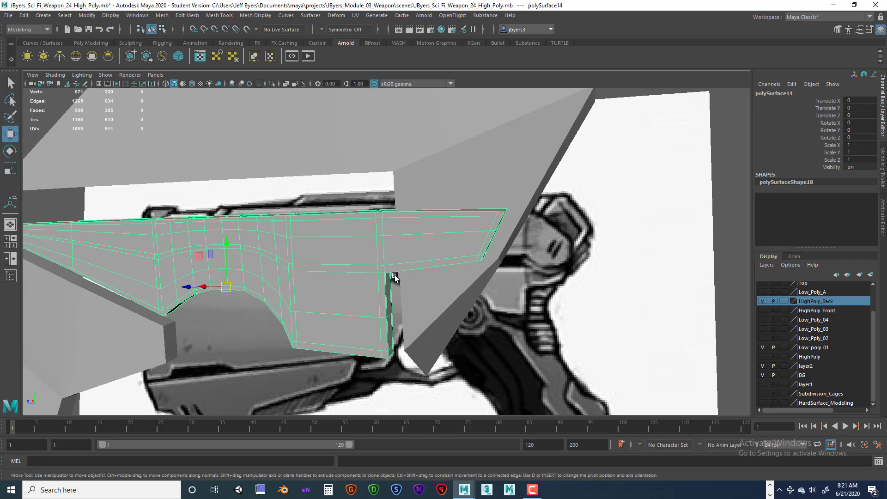
pyautogui.press('3')
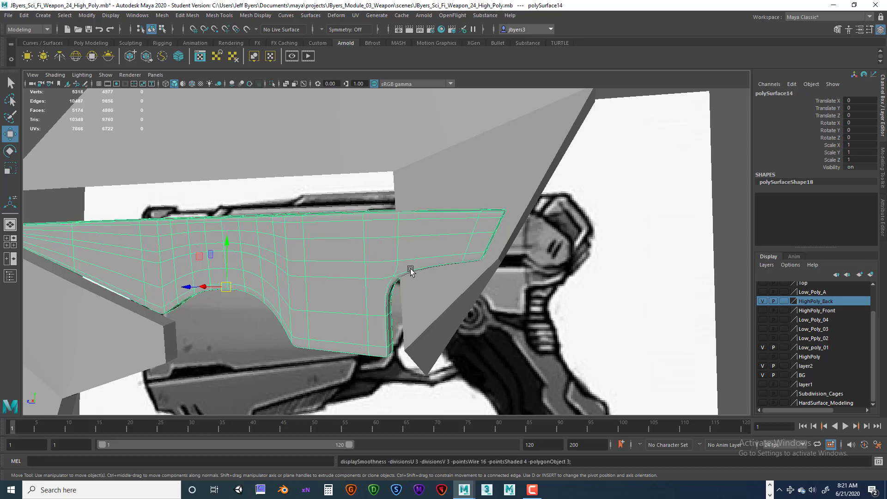
pyautogui.press('1')
pyautogui.keyDown('alt'); pyautogui.moveTo(402, 244); pyautogui.dragTo(412, 241); pyautogui.keyUp('alt')
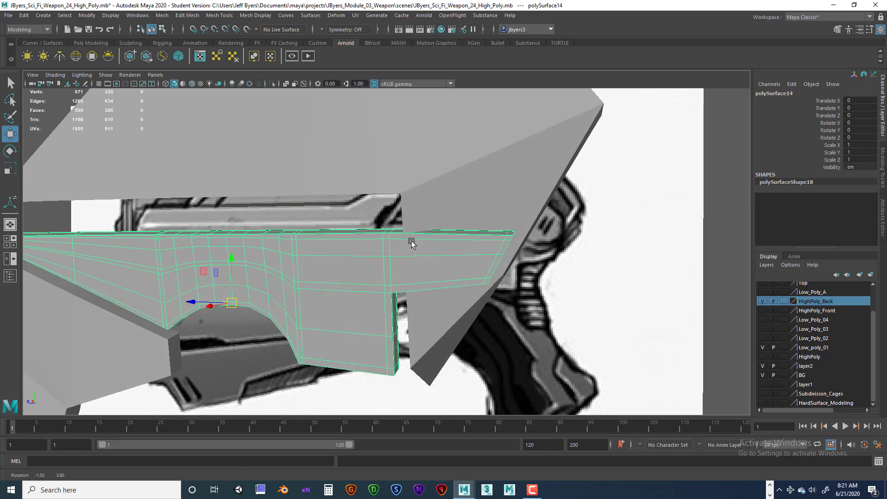
# Insert a vertical edge loop across the notched panel's rear tab, just behind the notch corner
pyautogui.moveTo(413, 235); pyautogui.dragTo(400, 292, button='right')
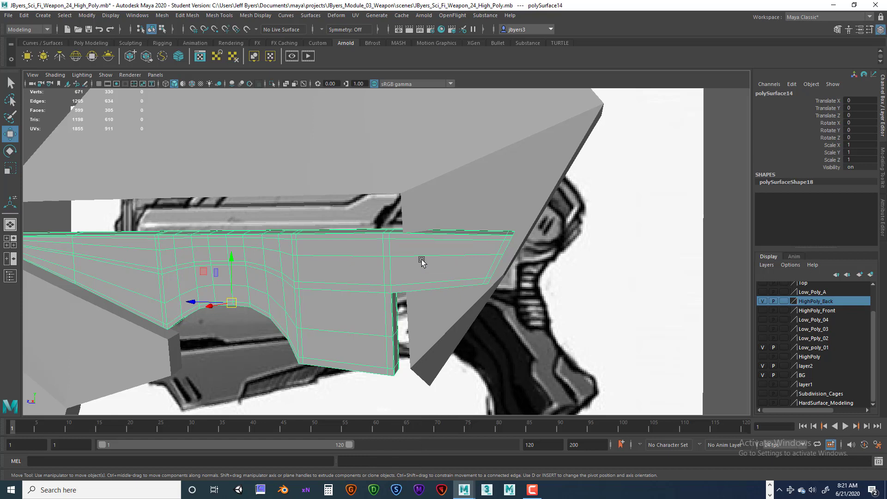
pyautogui.keyDown('shift'); pyautogui.moveTo(422, 244); pyautogui.dragTo(386, 262, button='right'); pyautogui.keyUp('shift')
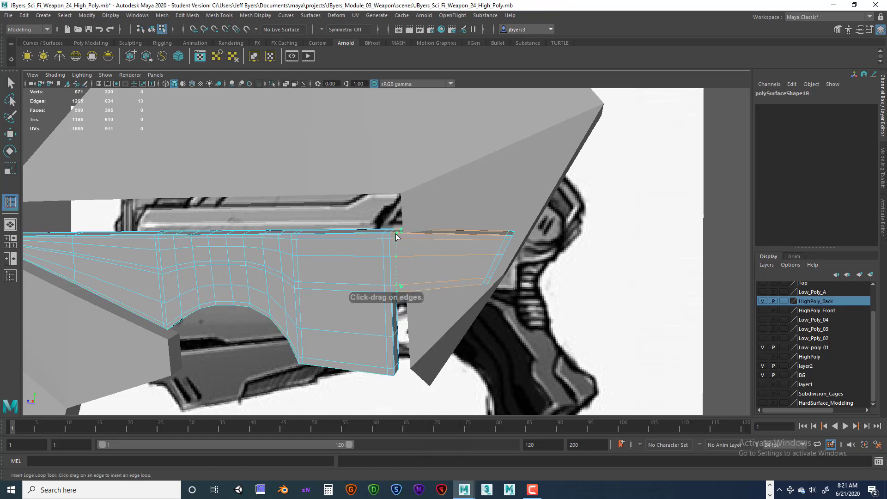
pyautogui.click(396, 235)
pyautogui.keyDown('alt'); pyautogui.moveTo(418, 271); pyautogui.dragTo(432, 269); pyautogui.keyUp('alt')
pyautogui.moveTo(431, 269); pyautogui.dragTo(421, 285, button='right')
pyautogui.keyDown('alt'); pyautogui.moveTo(429, 281); pyautogui.dragTo(482, 243); pyautogui.keyUp('alt')
pyautogui.click(436, 251)
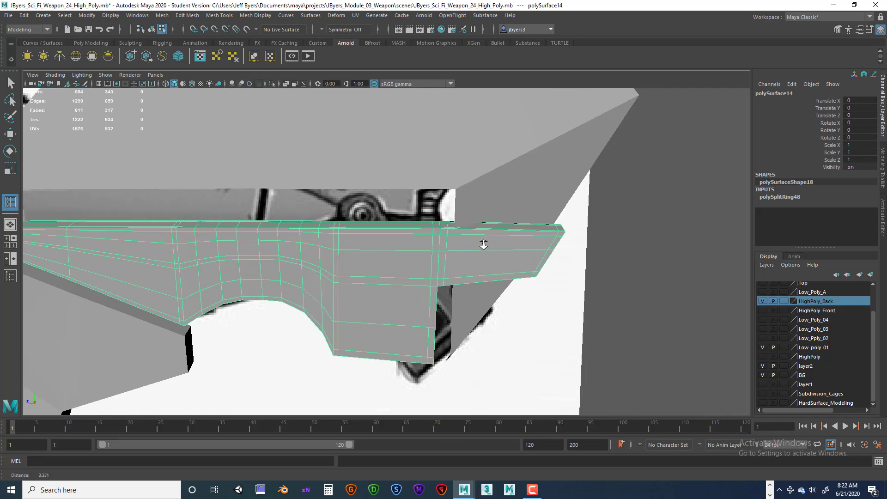
# In the side view, insert an edge loop along the length of the notched panel, just below its upper edge
pyautogui.moveTo(445, 236); pyautogui.dragTo(414, 238, button='right')
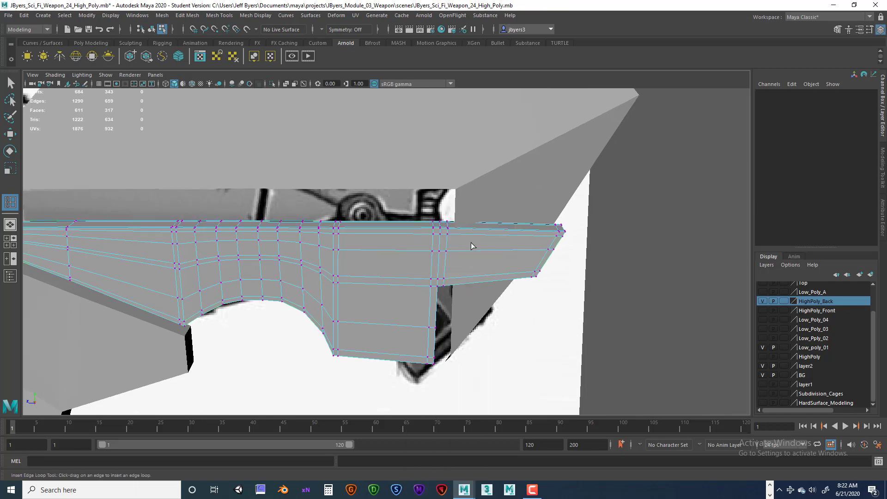
pyautogui.keyDown('alt'); pyautogui.moveTo(471, 245); pyautogui.dragTo(432, 245); pyautogui.keyUp('alt')
pyautogui.keyDown('alt'); pyautogui.moveTo(433, 189); pyautogui.dragTo(451, 245); pyautogui.keyUp('alt')
pyautogui.keyDown('alt'); pyautogui.moveTo(482, 212); pyautogui.dragTo(467, 224); pyautogui.keyUp('alt')
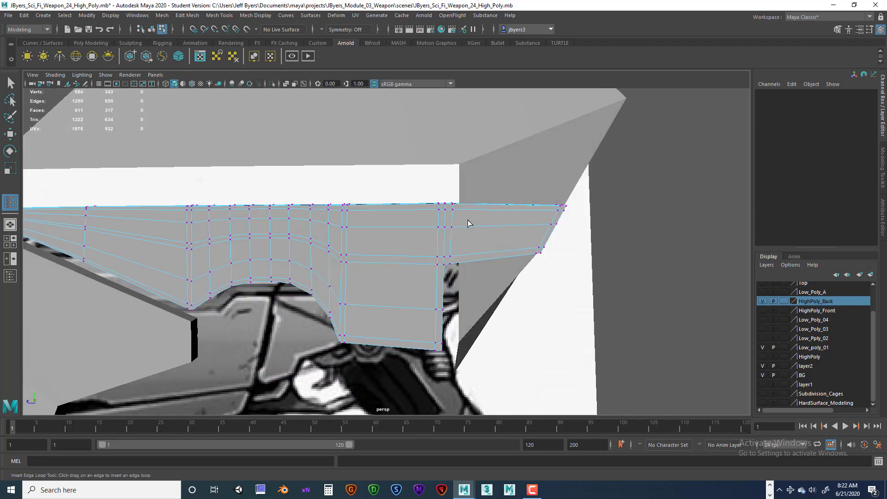
pyautogui.press('space')
pyautogui.press('space')
pyautogui.scroll(6, 473, 271)
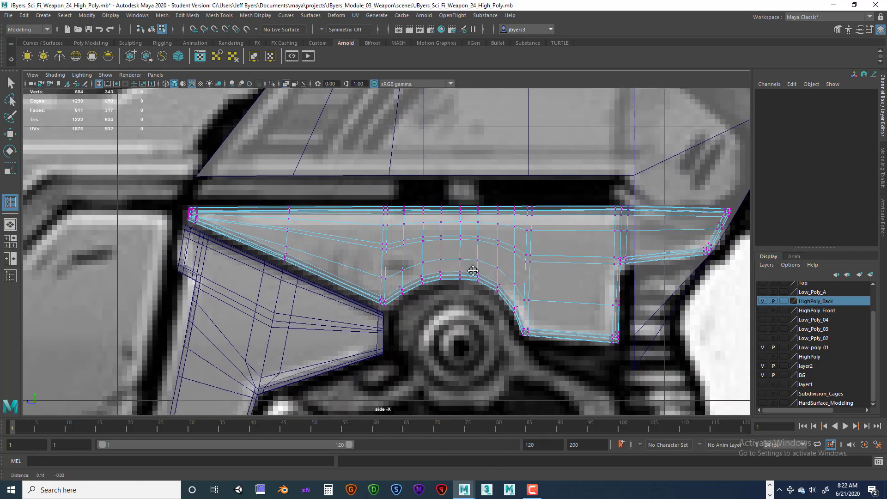
pyautogui.keyDown('alt'); pyautogui.moveTo(473, 271); pyautogui.dragTo(298, 243, button='middle'); pyautogui.keyUp('alt')
pyautogui.scroll(3, 439, 277)
pyautogui.keyDown('alt'); pyautogui.moveTo(467, 242); pyautogui.dragTo(453, 274, button='middle'); pyautogui.keyUp('alt')
pyautogui.moveTo(452, 166); pyautogui.dragTo(602, 290)
pyautogui.keyDown('alt'); pyautogui.moveTo(571, 239); pyautogui.dragTo(569, 241); pyautogui.keyUp('alt')
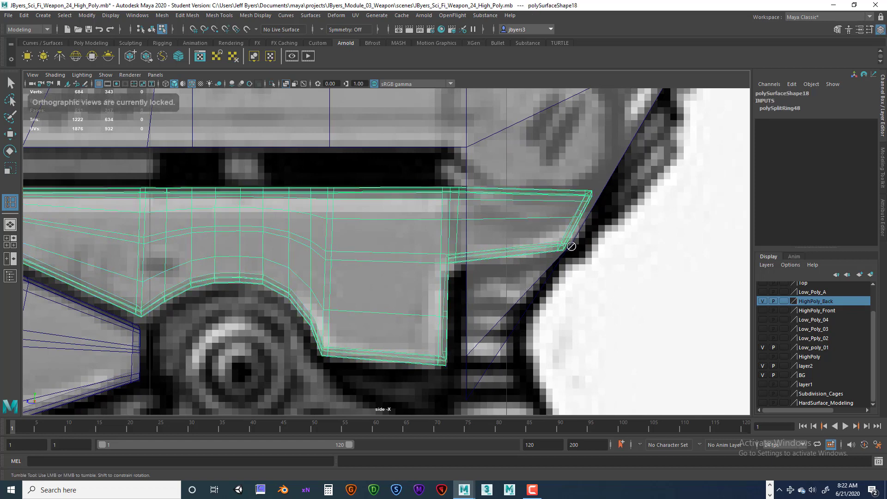
pyautogui.moveTo(464, 194); pyautogui.dragTo(469, 180, button='right')
pyautogui.click(458, 189)
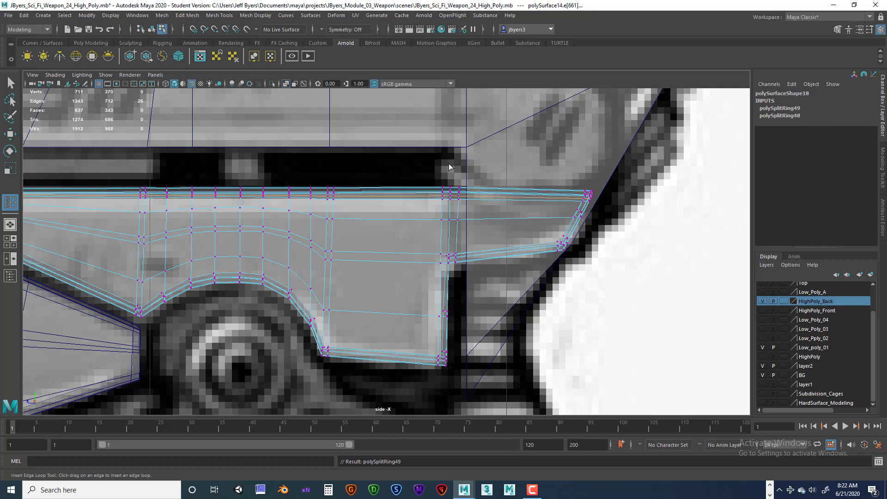
# Insert another vertical edge loop across the rear tab, slightly behind the loop next to the notch corner
pyautogui.moveTo(449, 164); pyautogui.dragTo(662, 286)
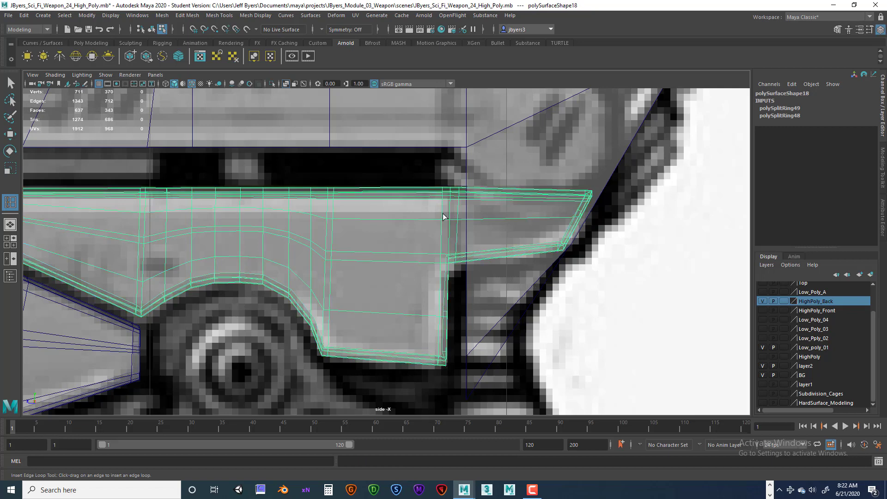
pyautogui.click(471, 197)
pyautogui.click(151, 29)
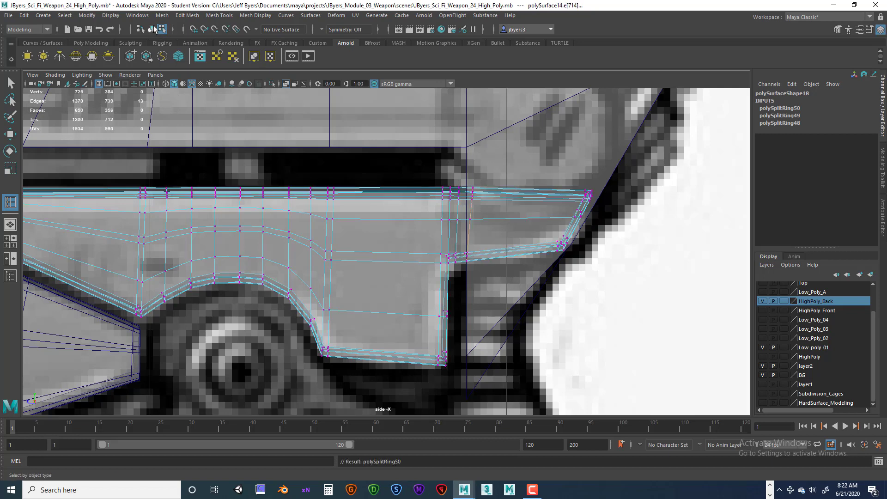
pyautogui.click(161, 29)
pyautogui.click(495, 223)
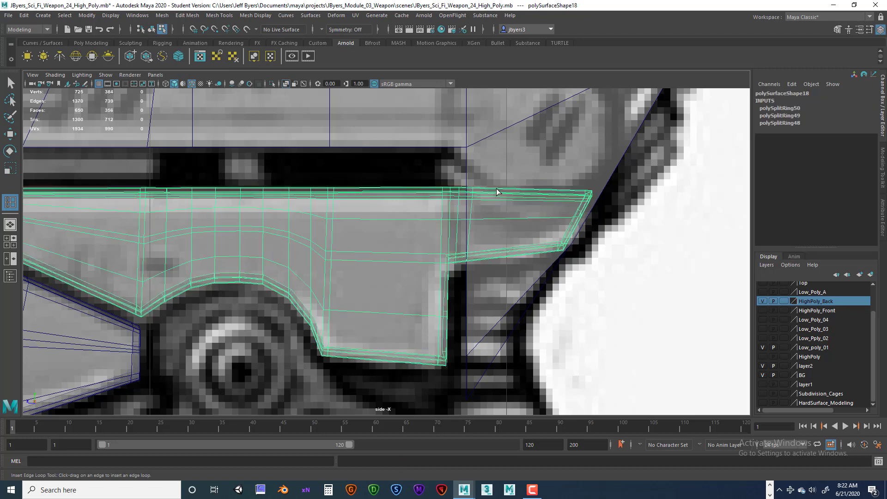
# Select all vertices of the rear tab behind the notch in the side view and ready them for rotation in perspective
pyautogui.moveTo(497, 189); pyautogui.dragTo(459, 191, button='right')
pyautogui.press('q')
pyautogui.click(470, 219)
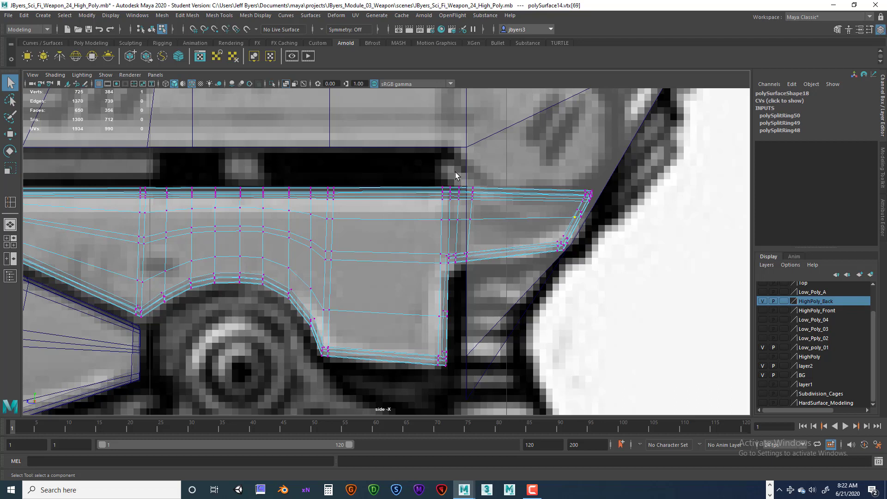
pyautogui.press('1')
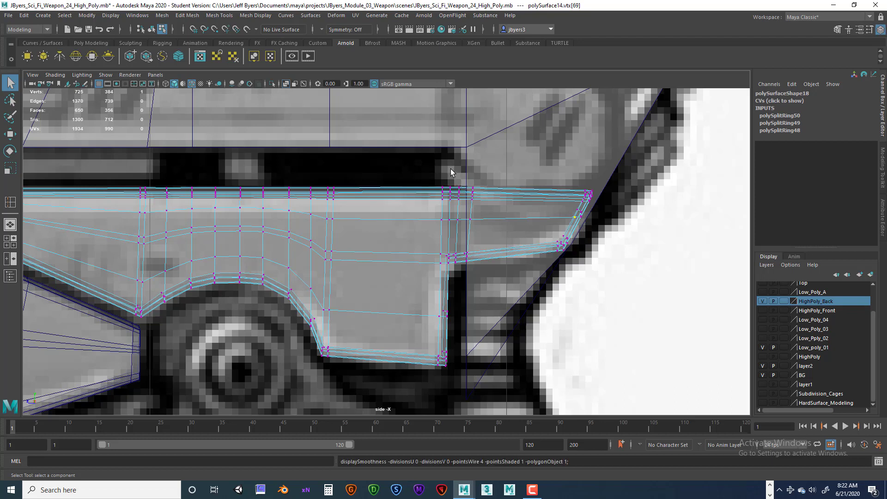
pyautogui.moveTo(450, 169); pyautogui.dragTo(631, 276)
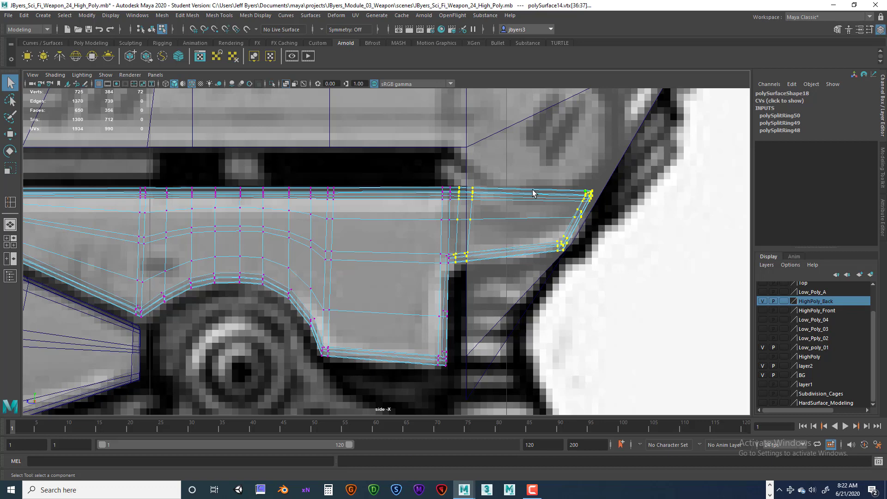
pyautogui.press('e')
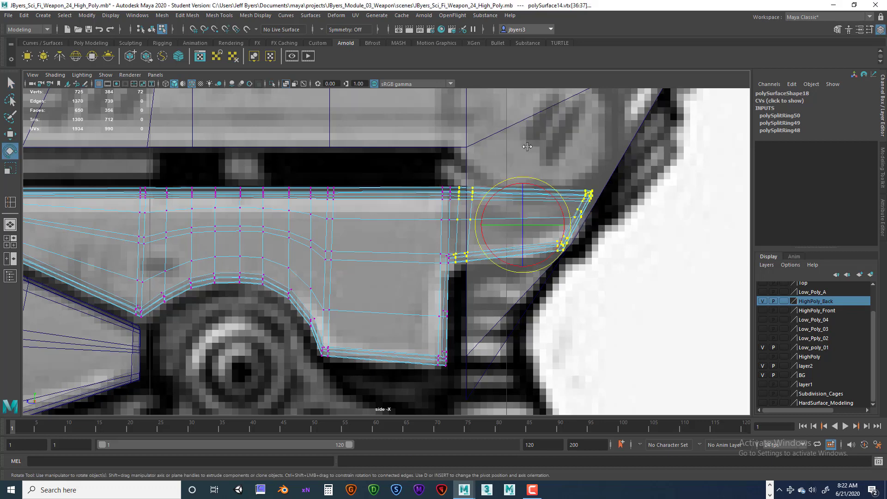
pyautogui.press('space')
pyautogui.press('space')
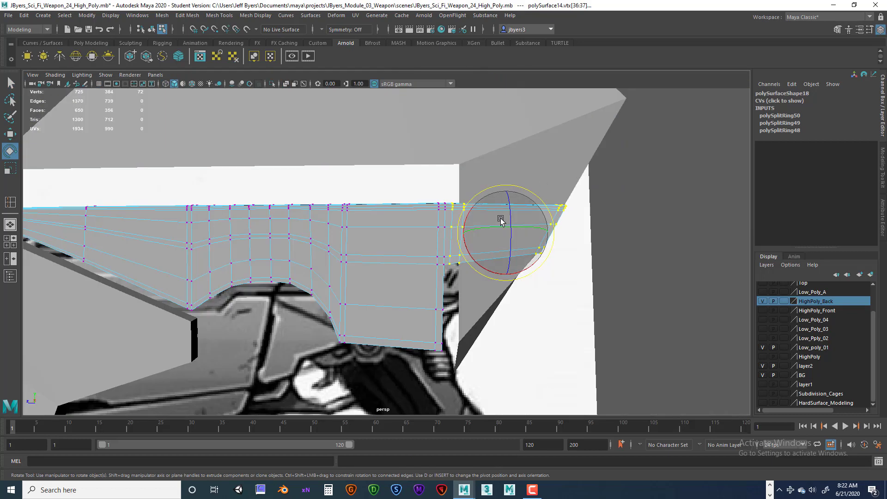
pyautogui.keyDown('alt'); pyautogui.moveTo(477, 214); pyautogui.dragTo(456, 180); pyautogui.keyUp('alt')
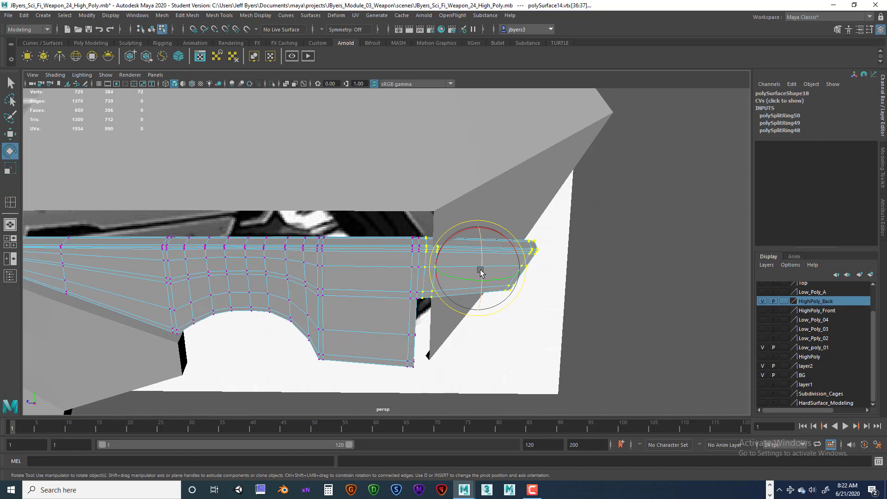
# Move the selected tab vertices' pivot along the panel's length to the tab's base at the notch, and test a rotation about it
pyautogui.press('d')
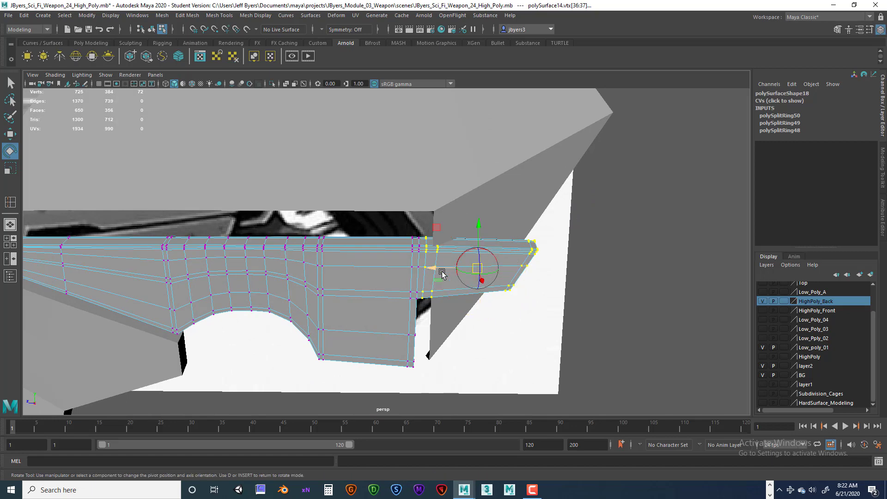
pyautogui.keyDown('alt'); pyautogui.moveTo(444, 289); pyautogui.dragTo(487, 307); pyautogui.keyUp('alt')
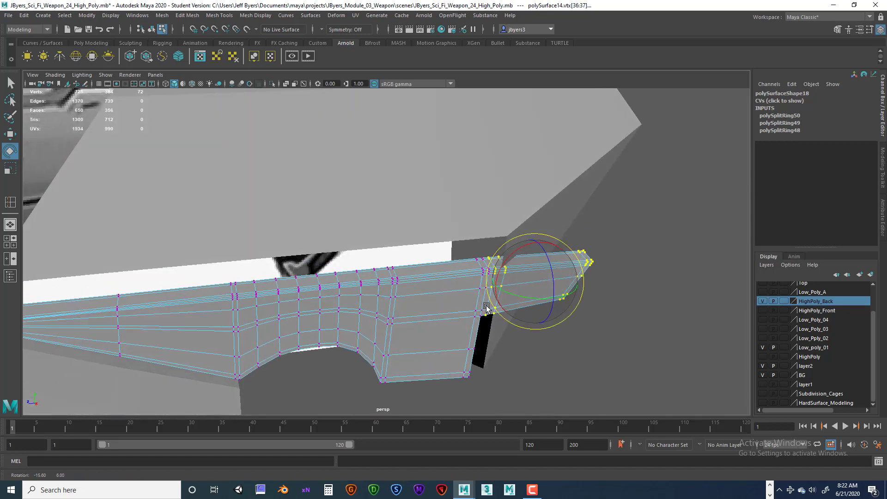
pyautogui.moveTo(446, 284)
pyautogui.keyDown('alt'); pyautogui.mouseDown()
pyautogui.moveTo(455, 284)
pyautogui.moveTo(451, 299)
pyautogui.mouseUp(); pyautogui.keyUp('alt')
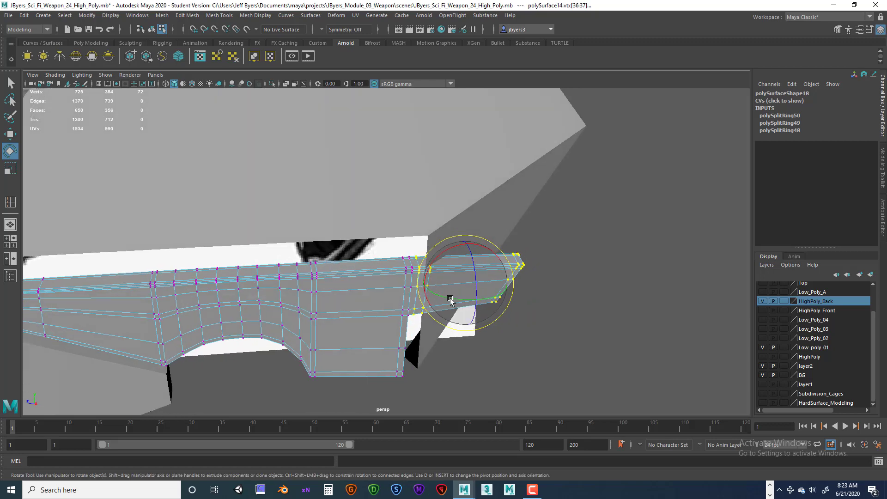
pyautogui.press('d')
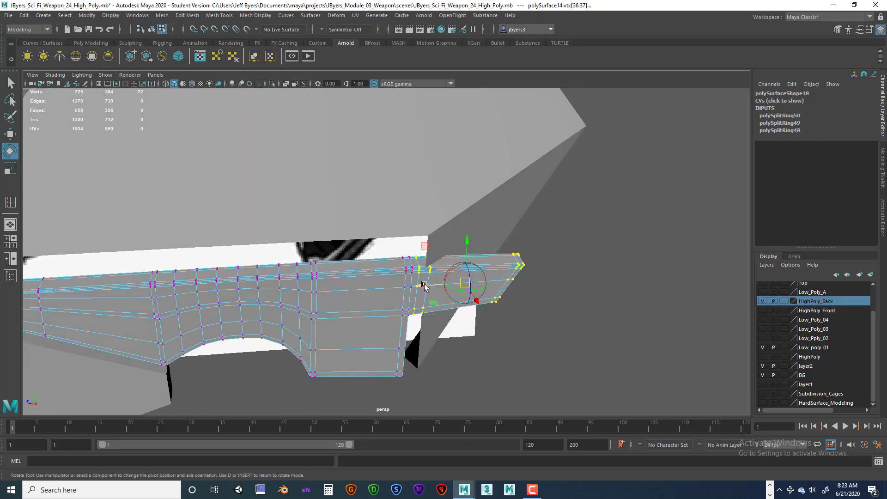
pyautogui.moveTo(428, 287); pyautogui.dragTo(372, 289)
pyautogui.press('d')
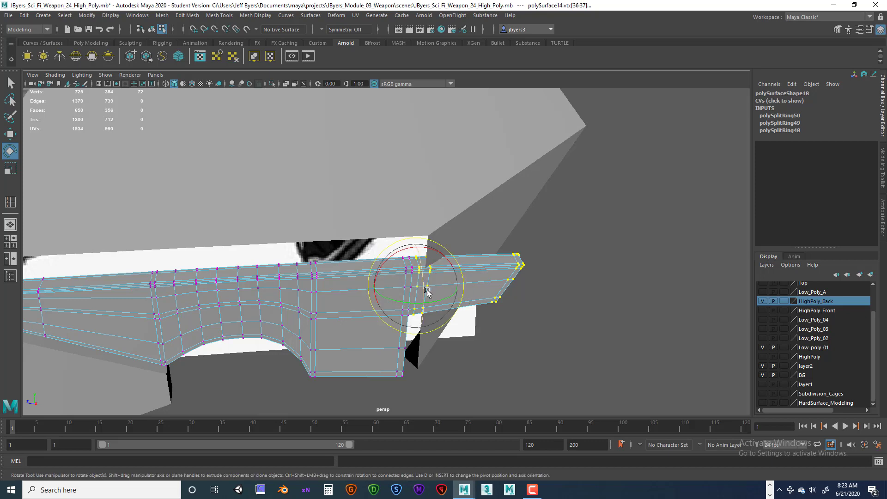
pyautogui.moveTo(443, 303); pyautogui.dragTo(424, 308)
pyautogui.hotkey('ctrl', 'z')
# Nudge the rotation pivot slightly further along the panel's length, toward the notch corner loop
pyautogui.press('d')
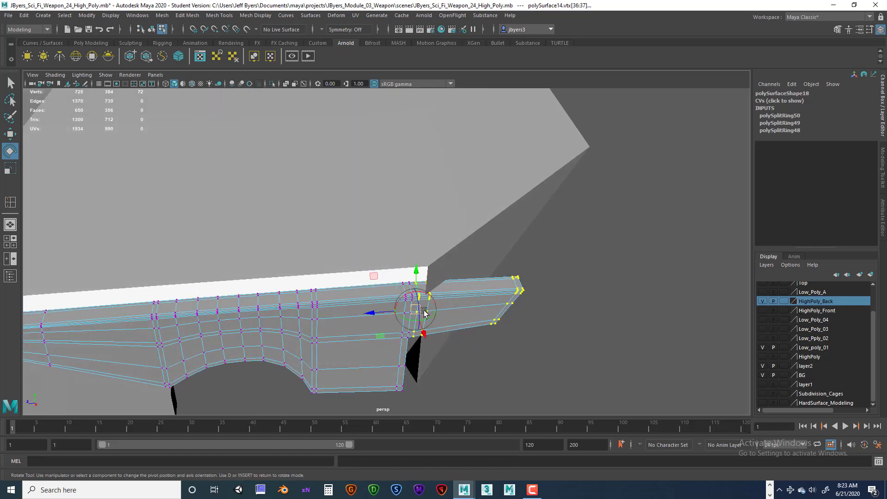
pyautogui.click(372, 315)
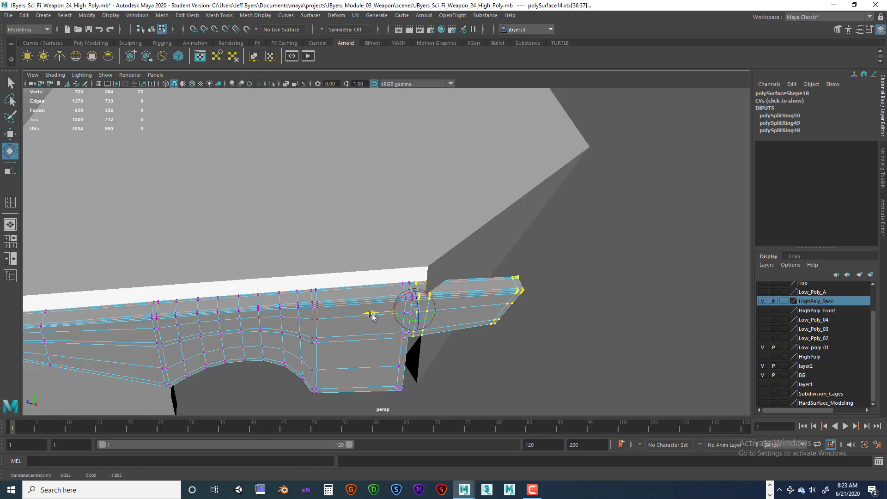
pyautogui.moveTo(372, 314); pyautogui.dragTo(370, 315)
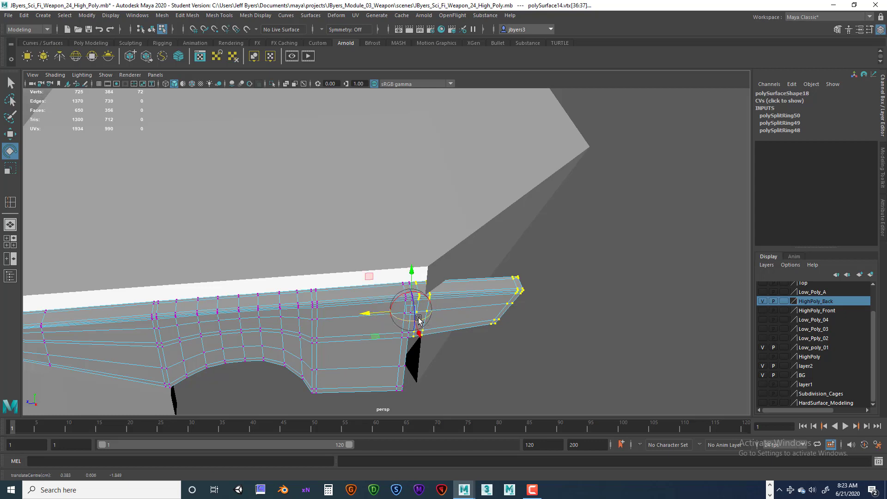
# Try rotating the selected rear tab vertices about 28.7 degrees inward around the vertical Y axis
pyautogui.moveTo(399, 332); pyautogui.dragTo(429, 333)
pyautogui.press('1')
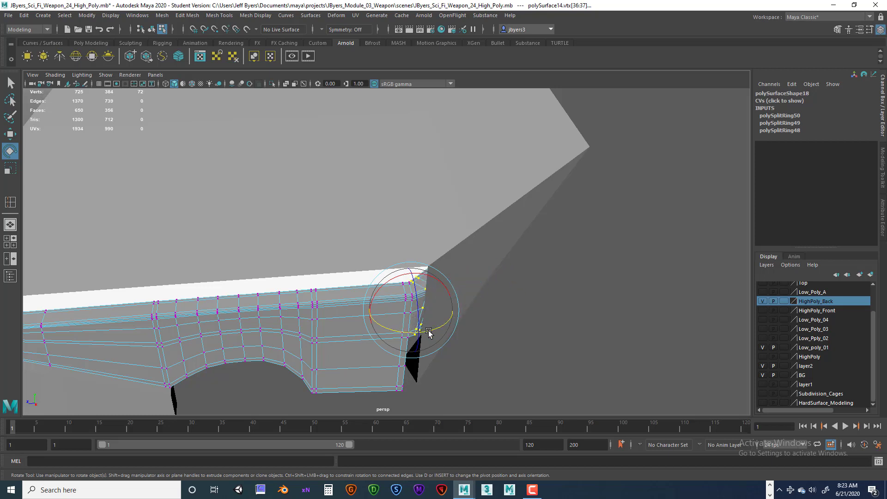
pyautogui.hotkey('ctrl', 'z')
pyautogui.hotkey('ctrl', 'z')
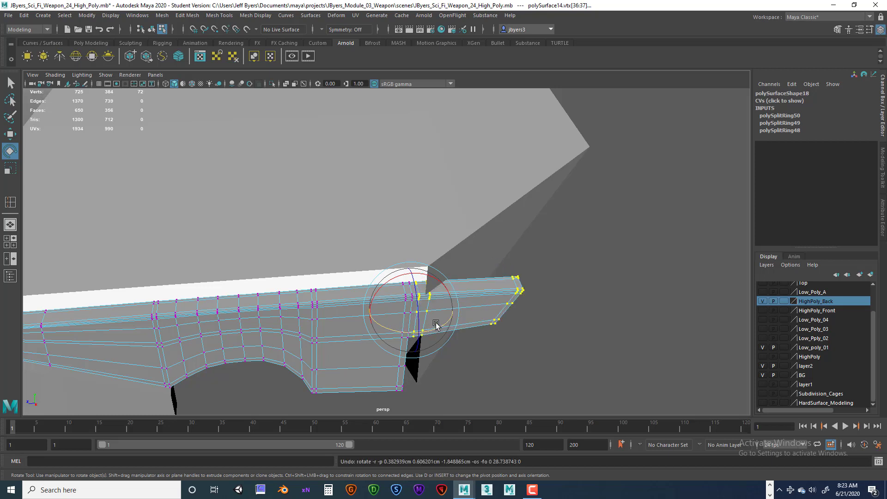
# Shift the rotation pivot of the selected rear tab vertices slightly rearward along the panel's length in the side view
pyautogui.keyDown('alt'); pyautogui.moveTo(468, 308); pyautogui.dragTo(448, 320); pyautogui.keyUp('alt')
pyautogui.press('space')
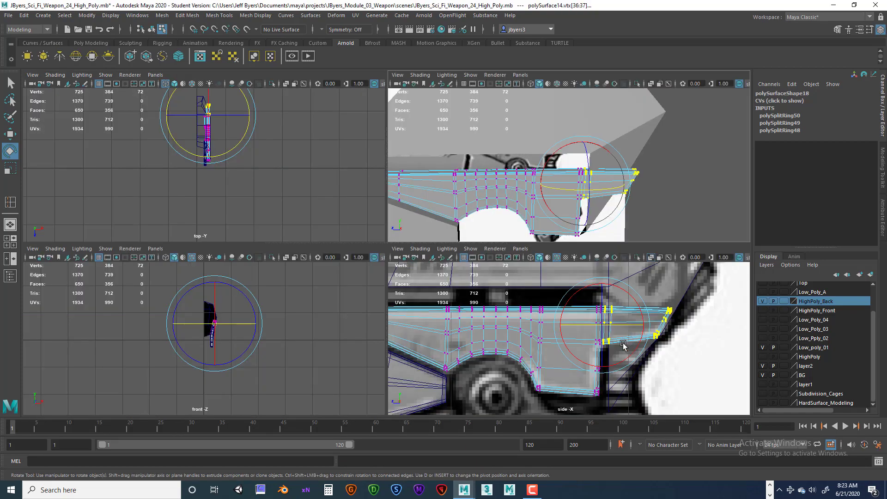
pyautogui.press('space')
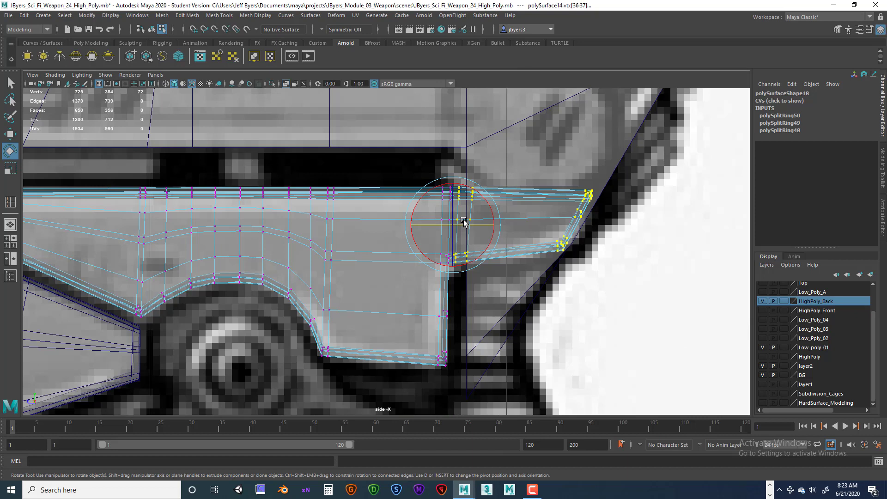
pyautogui.press('d')
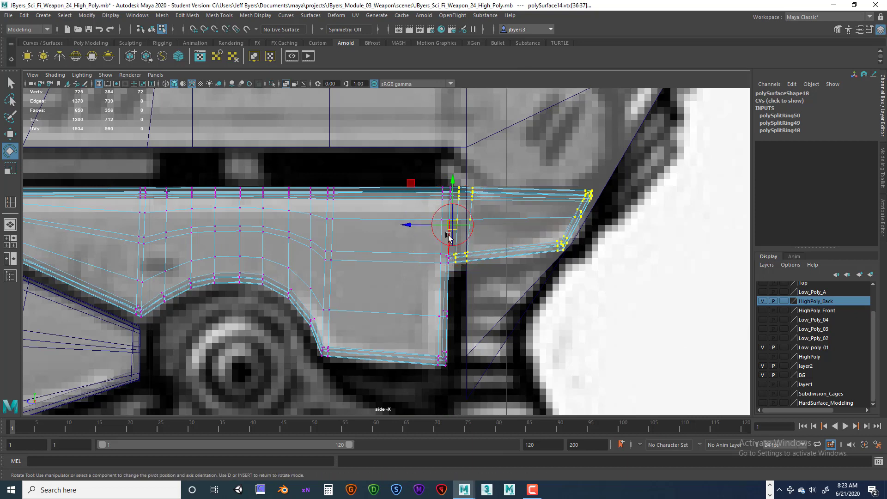
pyautogui.moveTo(411, 228); pyautogui.dragTo(412, 228)
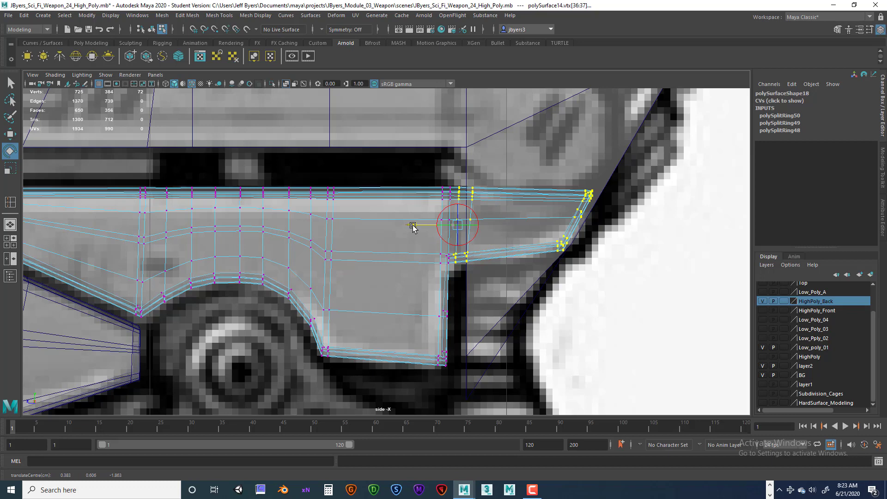
pyautogui.press('d')
pyautogui.press('space')
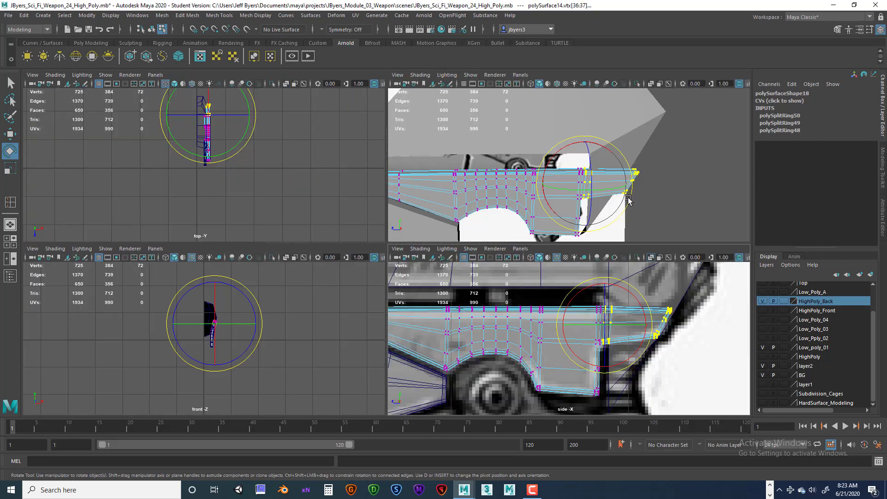
pyautogui.press('space')
# Try rotating the rear tab vertices inward around the vertical axis from the shifted pivot, and undo the last rotation
pyautogui.keyDown('alt'); pyautogui.moveTo(554, 257); pyautogui.dragTo(541, 279); pyautogui.keyUp('alt')
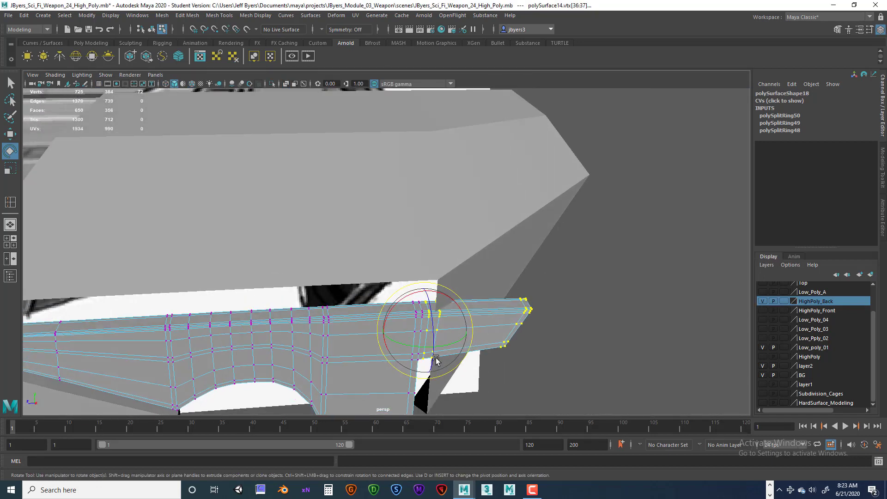
pyautogui.keyDown('alt'); pyautogui.moveTo(437, 359); pyautogui.dragTo(455, 282); pyautogui.keyUp('alt')
pyautogui.moveTo(376, 317); pyautogui.dragTo(443, 261)
pyautogui.keyDown('alt'); pyautogui.moveTo(454, 298); pyautogui.dragTo(395, 268); pyautogui.keyUp('alt')
pyautogui.moveTo(422, 318); pyautogui.dragTo(425, 318)
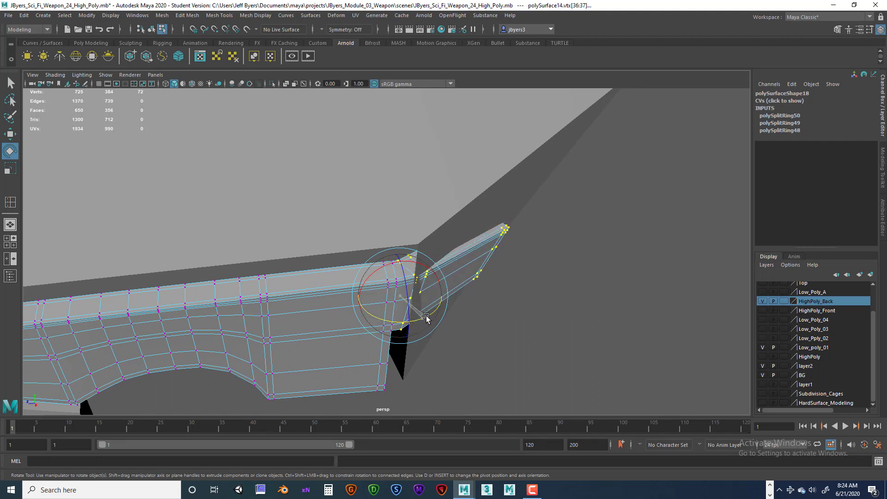
pyautogui.keyDown('alt'); pyautogui.moveTo(451, 326); pyautogui.dragTo(417, 314); pyautogui.keyUp('alt')
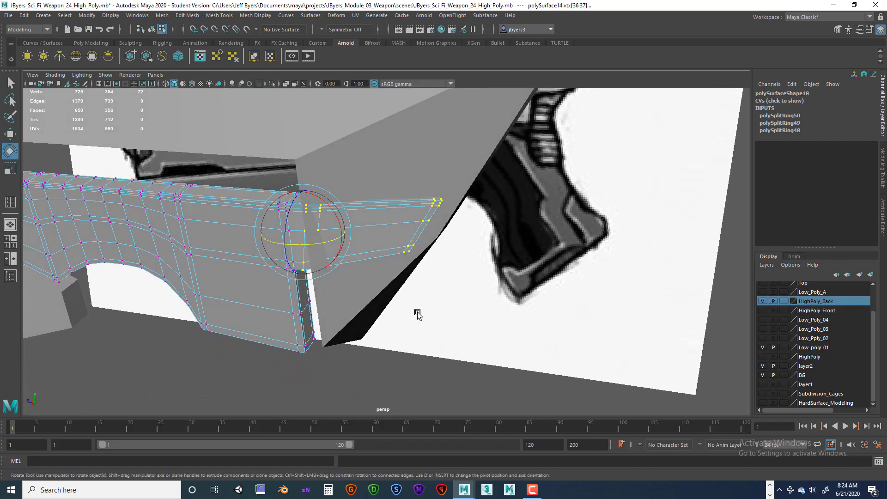
pyautogui.hotkey('ctrl', 'z')
# Rotate the rear tab vertices inward around the vertical axis and nudge them slightly rearward along Z and inward along X
pyautogui.moveTo(301, 244); pyautogui.dragTo(417, 260)
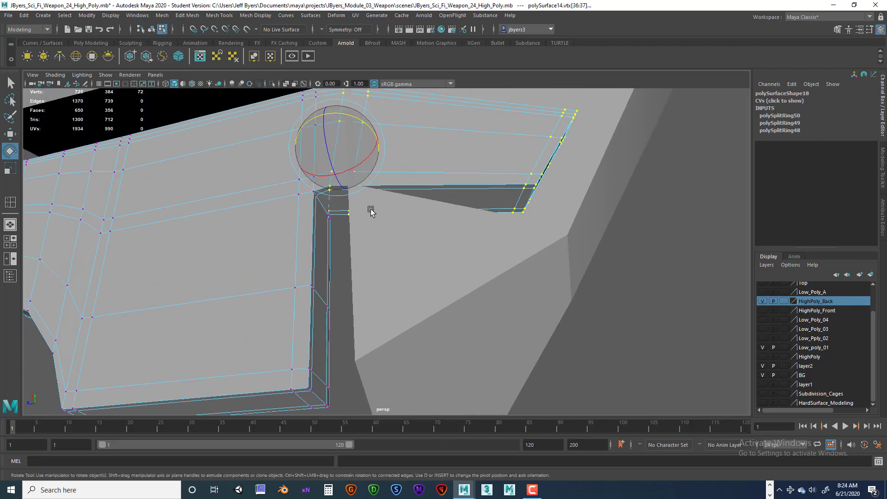
pyautogui.moveTo(363, 203)
pyautogui.keyDown('alt'); pyautogui.mouseDown()
pyautogui.moveTo(365, 210)
pyautogui.moveTo(358, 190)
pyautogui.mouseUp(); pyautogui.keyUp('alt')
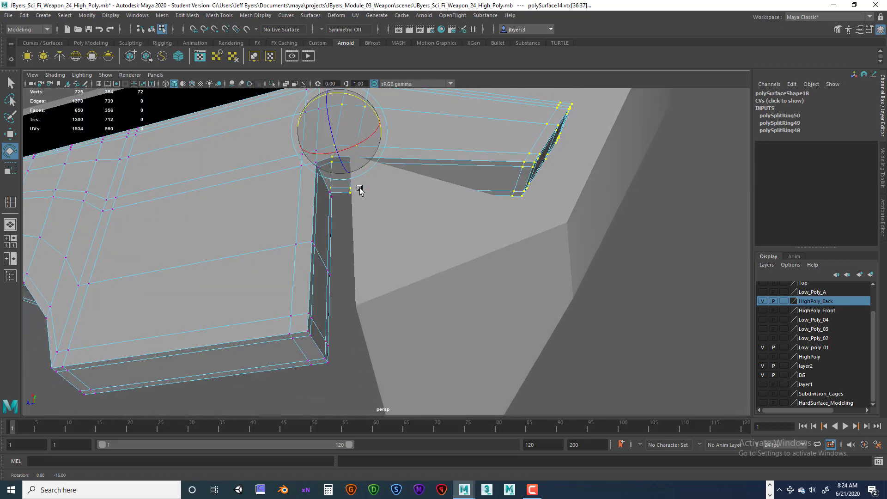
pyautogui.moveTo(358, 101); pyautogui.dragTo(327, 106)
pyautogui.press('w')
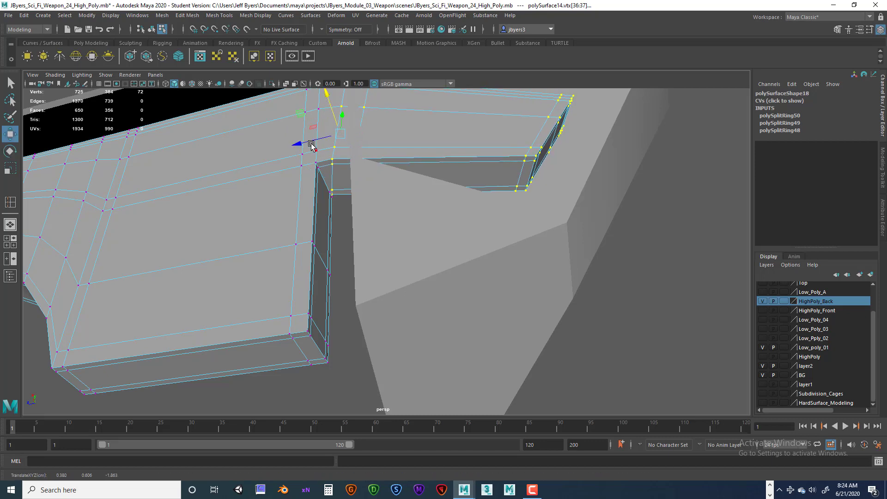
pyautogui.moveTo(311, 145); pyautogui.dragTo(313, 145)
pyautogui.moveTo(337, 101); pyautogui.dragTo(331, 100)
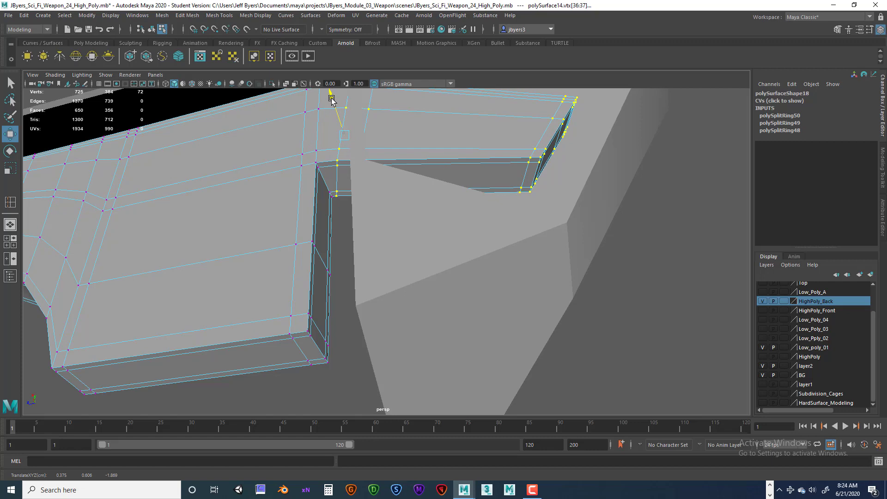
# Lasso-select only the second vertex loop past the bend at the tab's base in the top view
pyautogui.press('space')
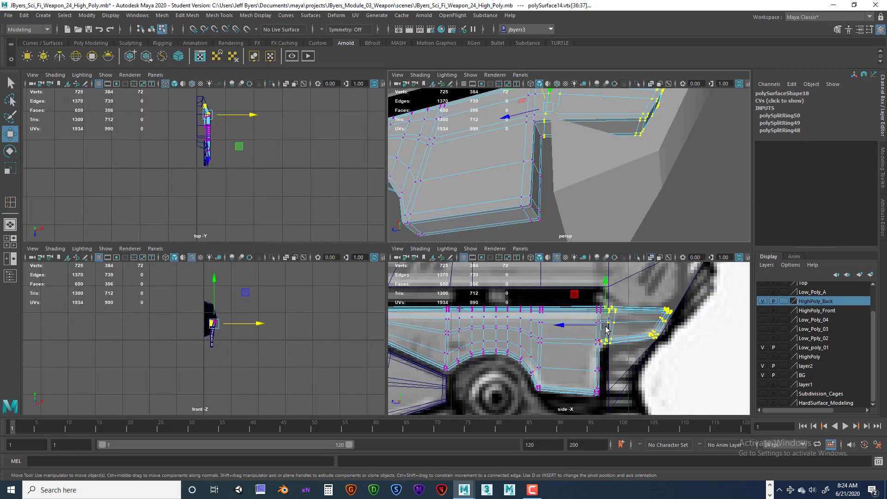
pyautogui.press('space')
pyautogui.press('space')
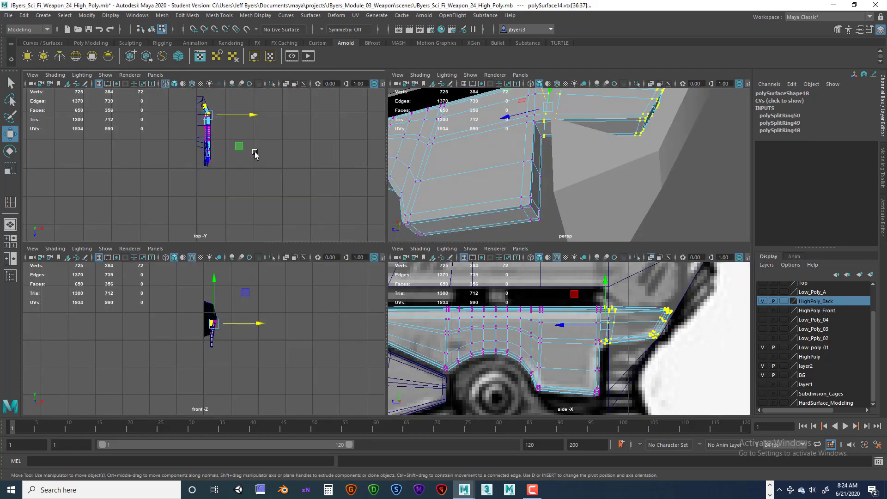
pyautogui.press('space')
pyautogui.scroll(4, 313, 176)
pyautogui.keyDown('alt'); pyautogui.moveTo(343, 202); pyautogui.dragTo(340, 226, button='middle'); pyautogui.keyUp('alt')
pyautogui.keyDown('alt'); pyautogui.moveTo(365, 93); pyautogui.dragTo(340, 227, button='middle'); pyautogui.keyUp('alt')
pyautogui.scroll(5, 341, 227)
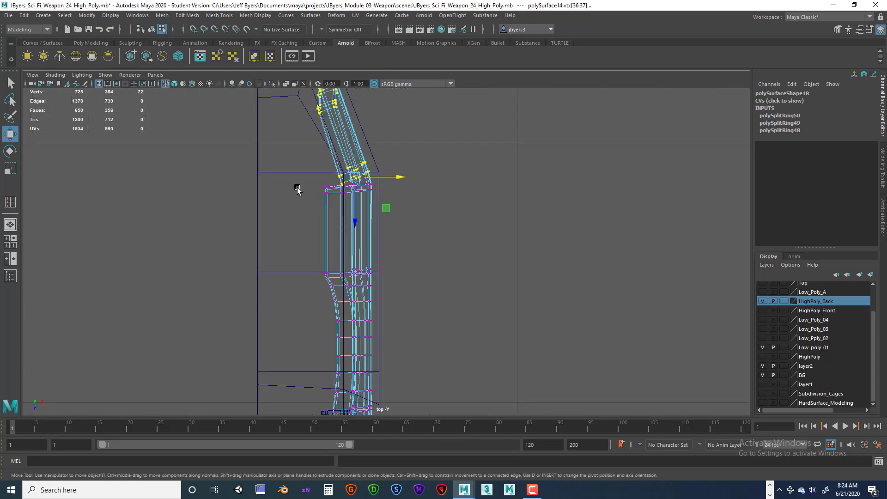
pyautogui.keyDown('alt'); pyautogui.moveTo(297, 189); pyautogui.dragTo(340, 259, button='middle'); pyautogui.keyUp('alt')
pyautogui.scroll(5, 341, 261)
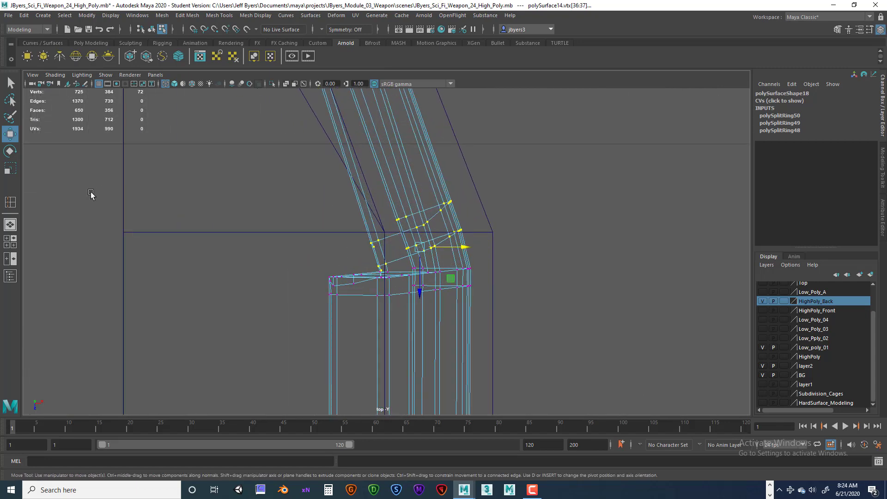
pyautogui.click(11, 100)
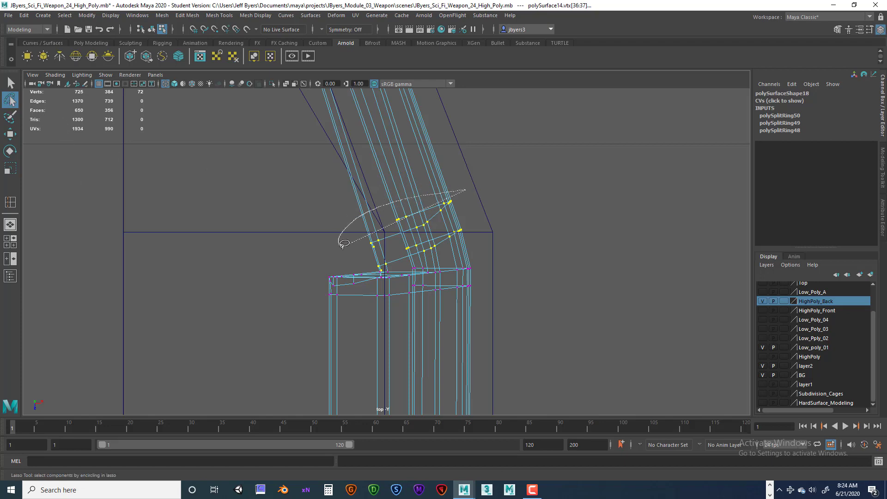
pyautogui.moveTo(430, 228); pyautogui.dragTo(486, 197)
# Try rotating the selected loop at the tab's base about 9.7 degrees around the vertical Y axis in perspective
pyautogui.press('space')
pyautogui.press('space')
pyautogui.moveTo(560, 234)
pyautogui.keyDown('alt'); pyautogui.mouseDown()
pyautogui.moveTo(511, 265)
pyautogui.moveTo(529, 313)
pyautogui.moveTo(467, 228)
pyautogui.moveTo(476, 224)
pyautogui.mouseUp(); pyautogui.keyUp('alt')
pyautogui.press('e')
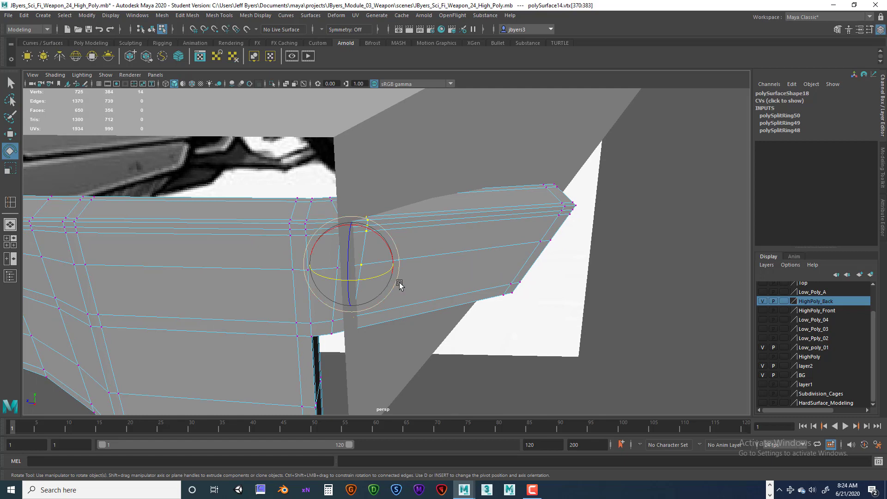
pyautogui.keyDown('alt'); pyautogui.moveTo(399, 285); pyautogui.dragTo(391, 292); pyautogui.keyUp('alt')
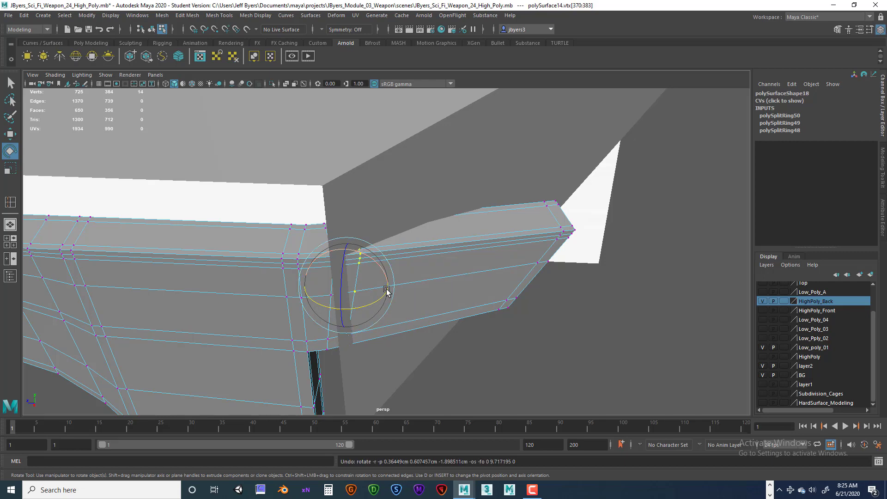
# Add the remaining tab vertices out to the rear tip to the selected base loop in the top view
pyautogui.press('space')
pyautogui.press('space')
pyautogui.scroll(8, 329, 200)
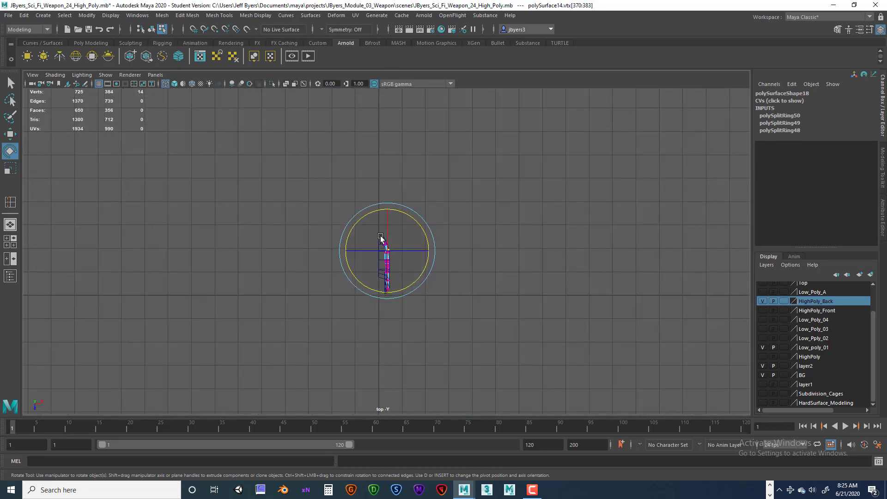
pyautogui.scroll(4, 427, 248)
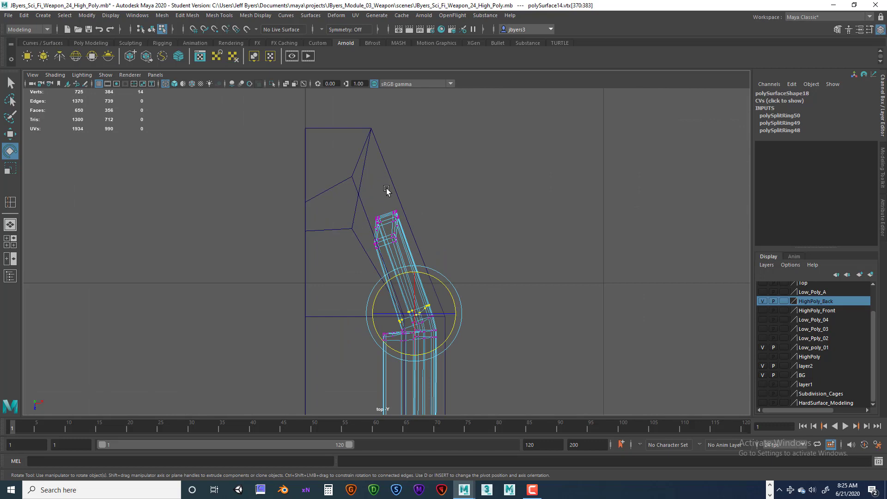
pyautogui.click(10, 100)
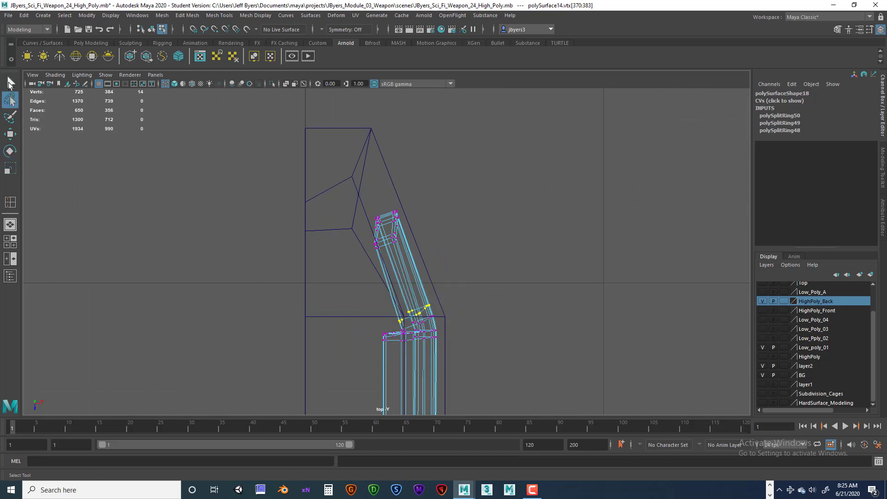
pyautogui.click(11, 83)
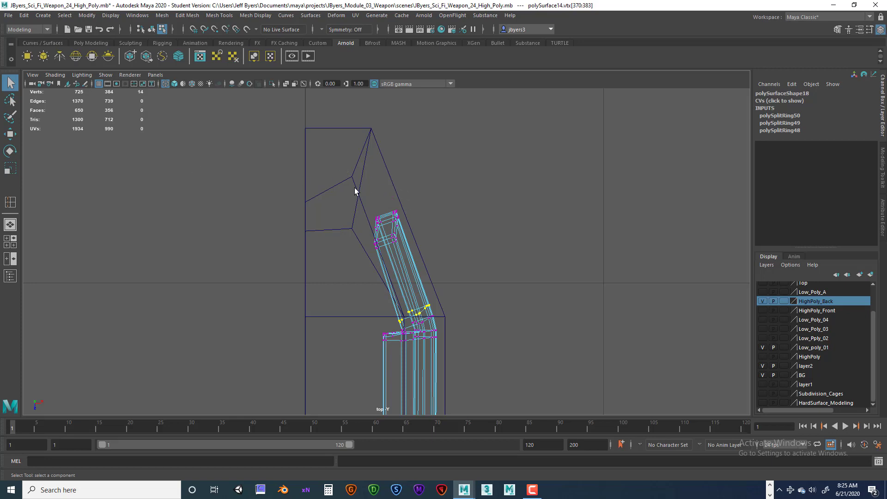
pyautogui.keyDown('shift'); pyautogui.moveTo(405, 249); pyautogui.dragTo(416, 260); pyautogui.keyUp('shift')
# Move the rotation pivot of the selected tab vertices along the panel's length to the second base loop in the side view
pyautogui.press('space')
pyautogui.press('space')
pyautogui.keyDown('alt'); pyautogui.moveTo(482, 254); pyautogui.dragTo(487, 244); pyautogui.keyUp('alt')
pyautogui.press('e')
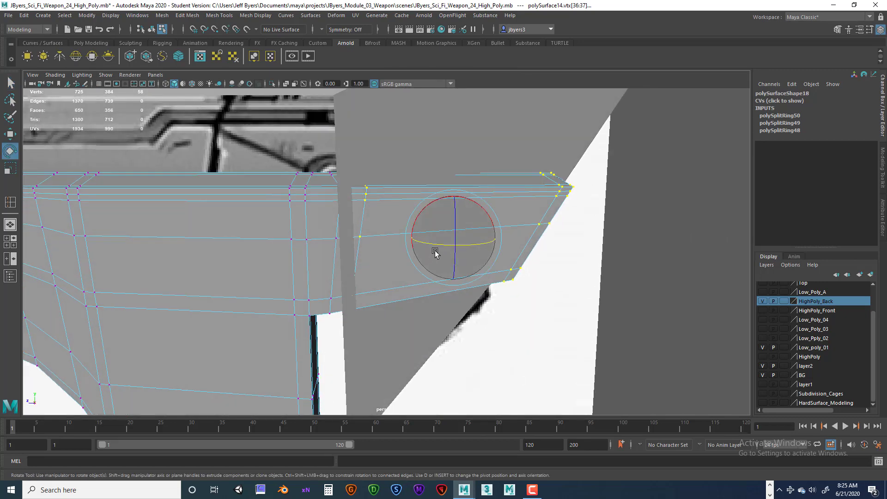
pyautogui.press('space')
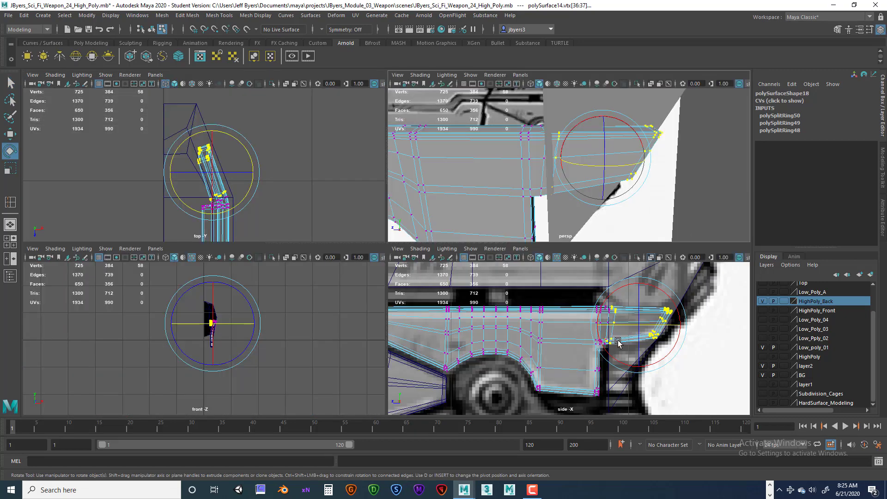
pyautogui.press('space')
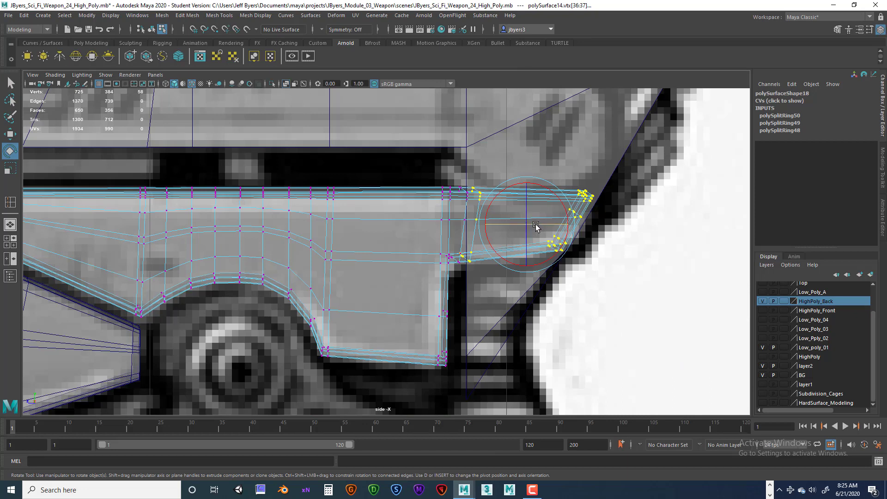
pyautogui.press('d')
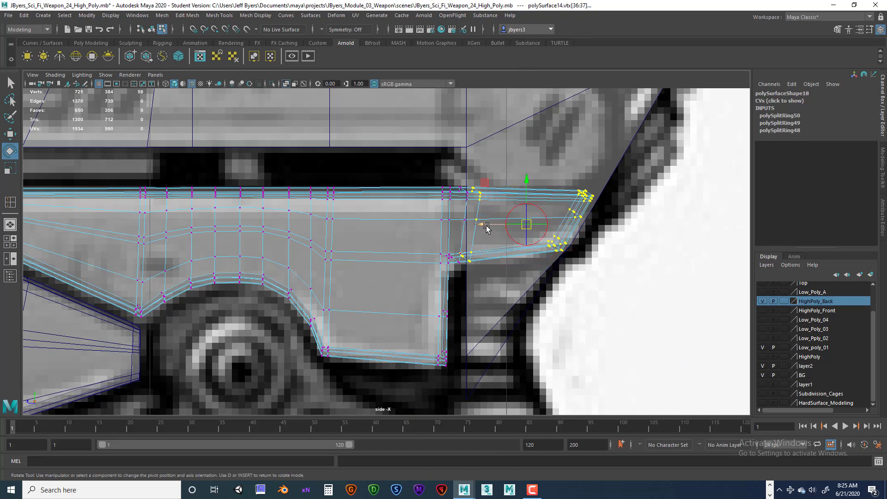
pyautogui.press('d')
pyautogui.moveTo(486, 225); pyautogui.dragTo(437, 225)
pyautogui.press('d')
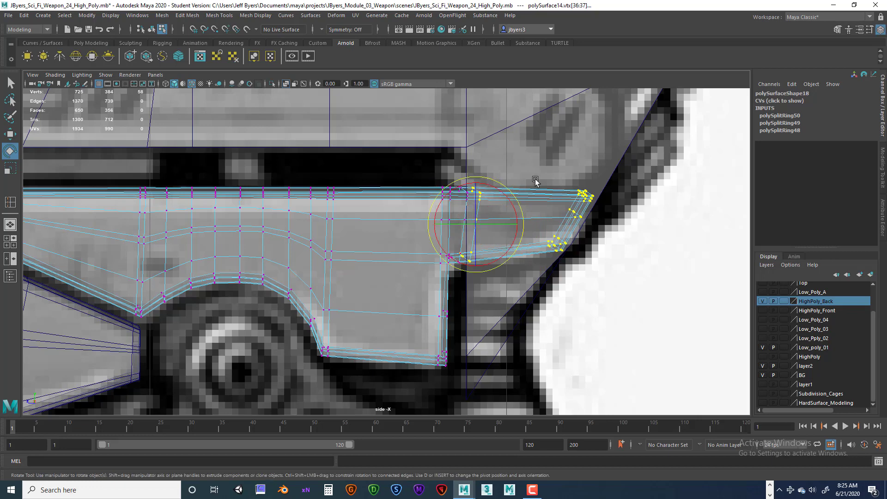
pyautogui.press('space')
pyautogui.press('space')
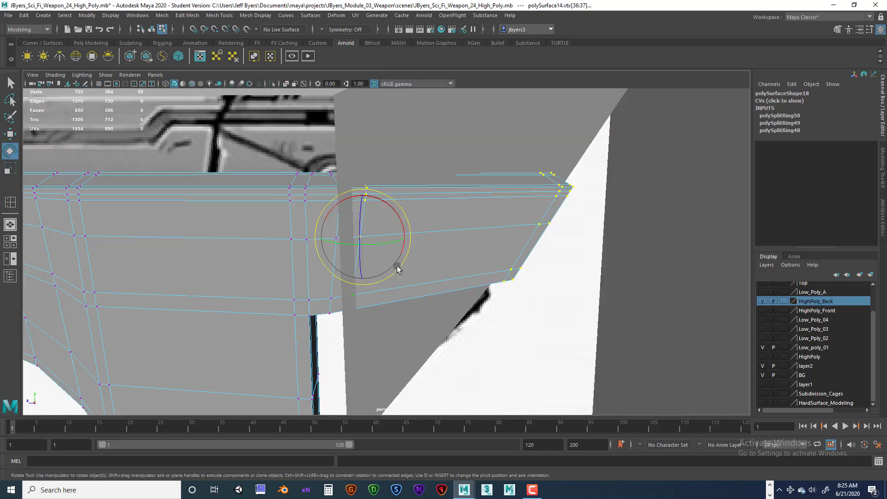
# Rotate the outer tab vertices further inward around the vertical axis and shift them along X toward the neighbouring shell
pyautogui.moveTo(371, 242); pyautogui.dragTo(425, 270)
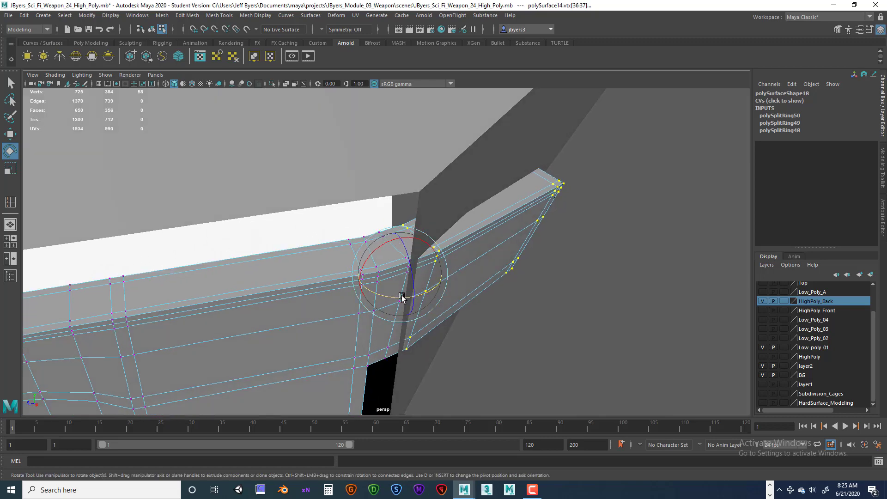
pyautogui.moveTo(401, 298); pyautogui.dragTo(400, 298)
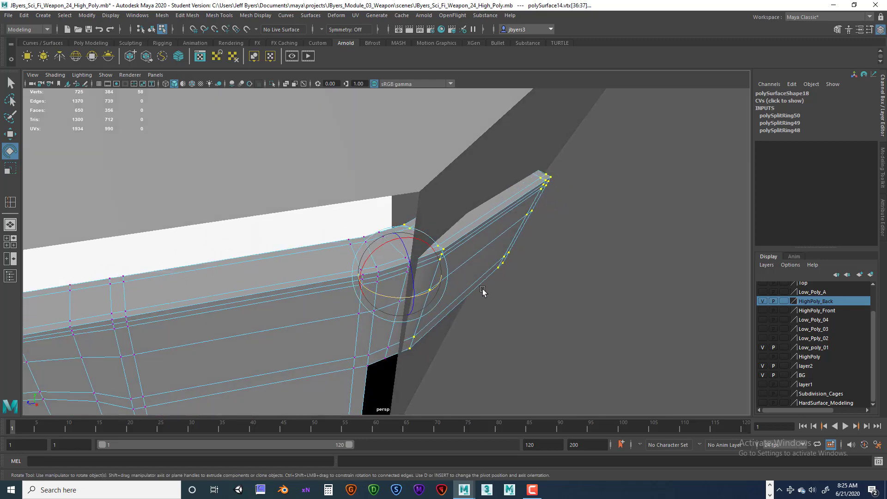
pyautogui.keyDown('alt'); pyautogui.moveTo(482, 291); pyautogui.dragTo(408, 264); pyautogui.keyUp('alt')
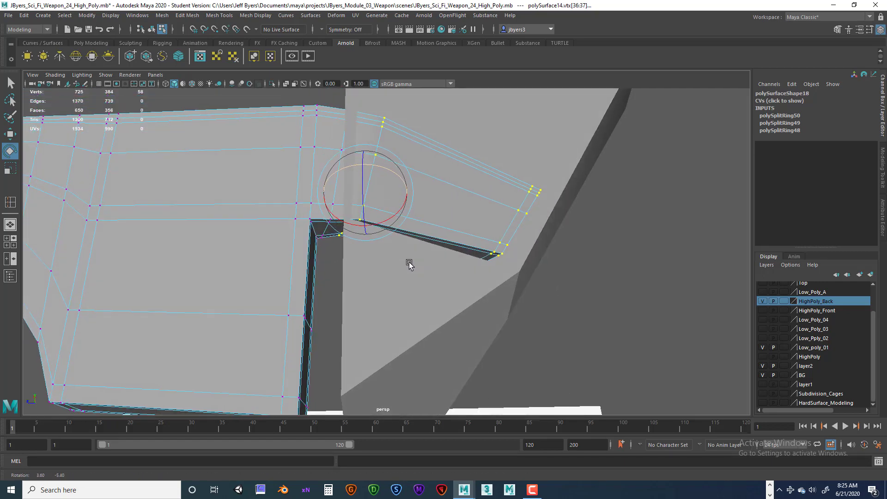
pyautogui.press('w')
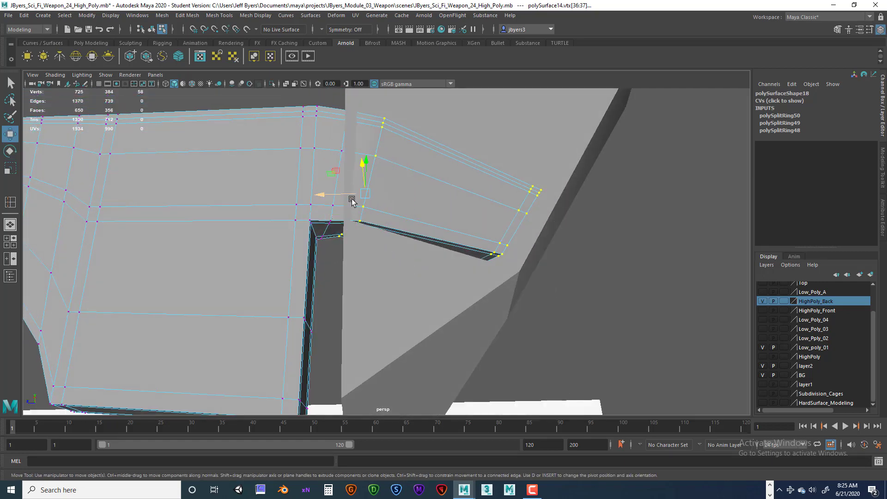
pyautogui.scroll(-4, 352, 199)
pyautogui.moveTo(340, 171); pyautogui.dragTo(329, 175)
pyautogui.moveTo(366, 137); pyautogui.dragTo(365, 139)
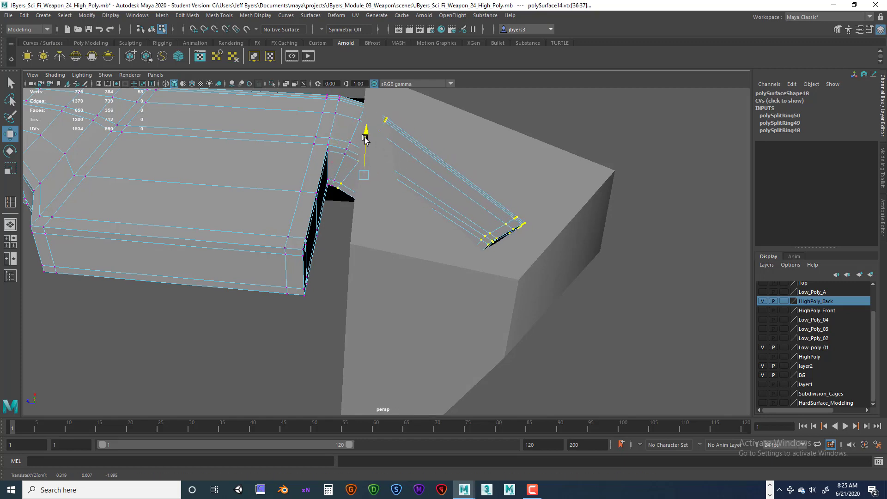
# Preview the back panel smoothed to examine how the bent rear tab meets the neighbouring shell
pyautogui.keyDown('alt'); pyautogui.moveTo(364, 182); pyautogui.dragTo(386, 233); pyautogui.keyUp('alt')
pyautogui.press('3')
pyautogui.press('space')
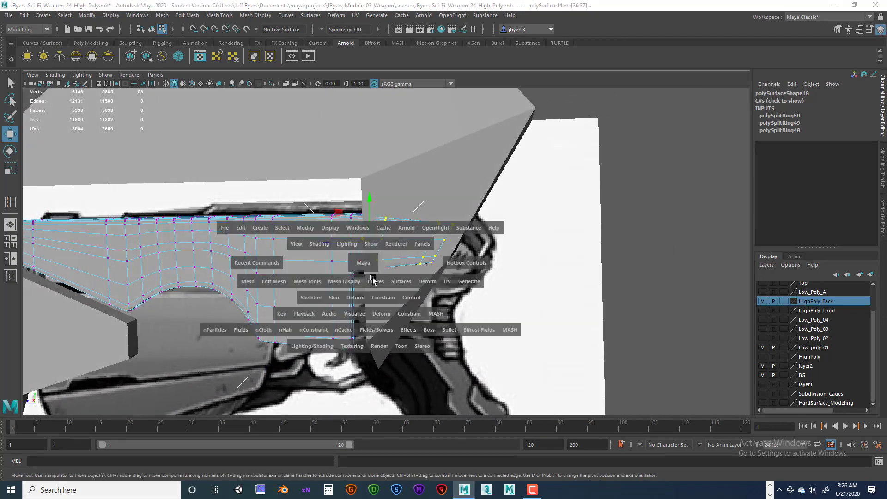
# Return the back panel to object selection and compare its outline with the weapon reference in the side view
pyautogui.press('space')
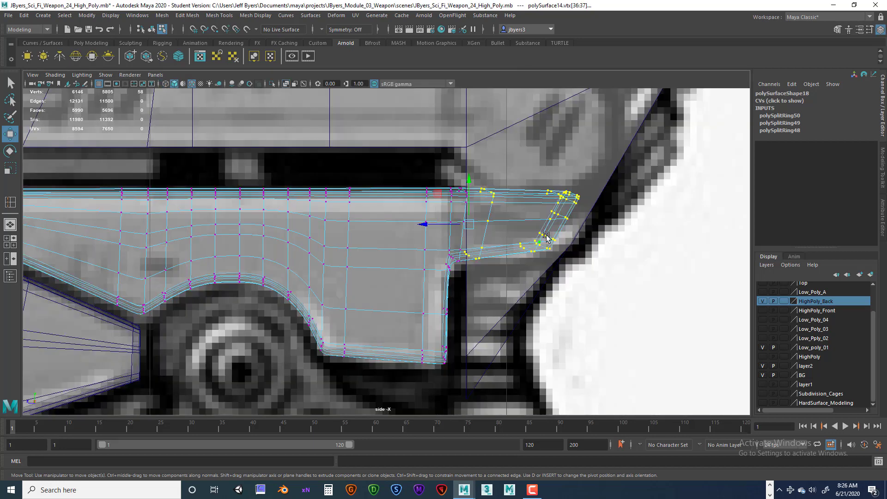
pyautogui.press('a')
pyautogui.scroll(10, 544, 262)
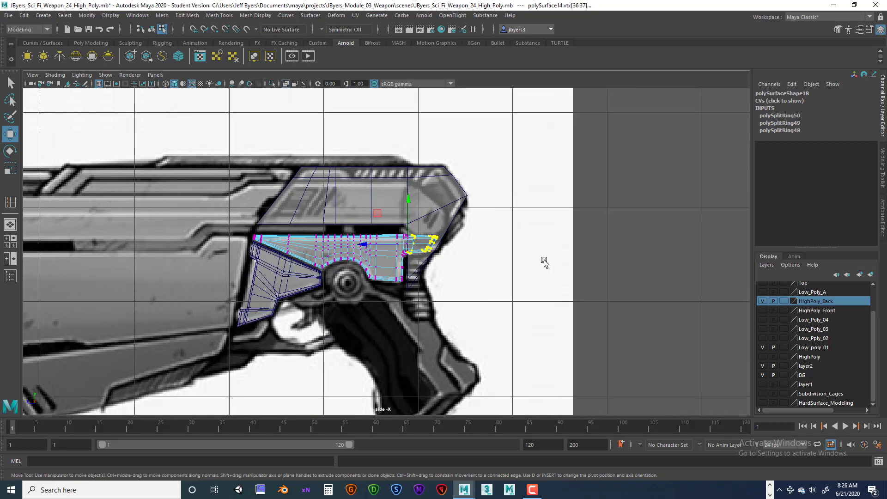
pyautogui.moveTo(441, 236); pyautogui.dragTo(505, 235, button='right')
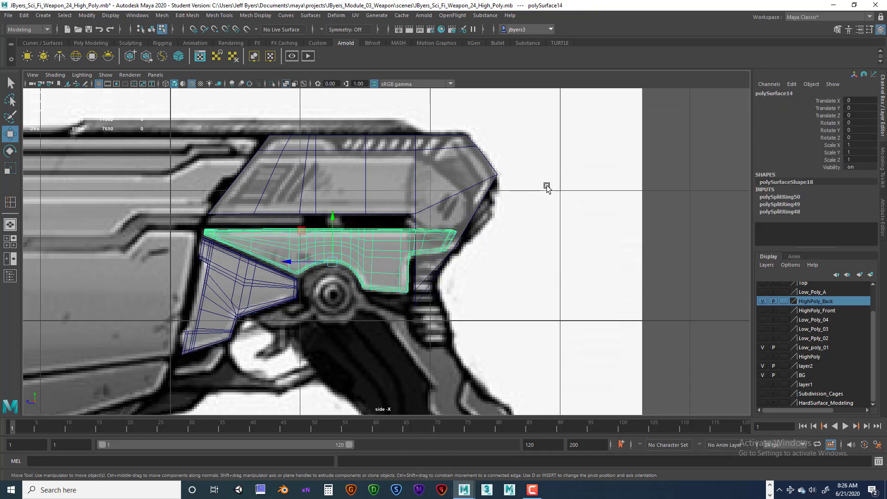
pyautogui.scroll(3, 547, 187)
pyautogui.press('a')
pyautogui.press('space')
pyautogui.press('space')
# Toggle the smooth preview of the back panel on and off to check its bent rear tab in perspective
pyautogui.moveTo(517, 231)
pyautogui.keyDown('alt'); pyautogui.mouseDown()
pyautogui.moveTo(522, 249)
pyautogui.moveTo(570, 234)
pyautogui.moveTo(524, 236)
pyautogui.mouseUp(); pyautogui.keyUp('alt')
pyautogui.keyDown('alt'); pyautogui.moveTo(525, 235); pyautogui.dragTo(494, 239, button='right'); pyautogui.keyUp('alt')
pyautogui.press('1')
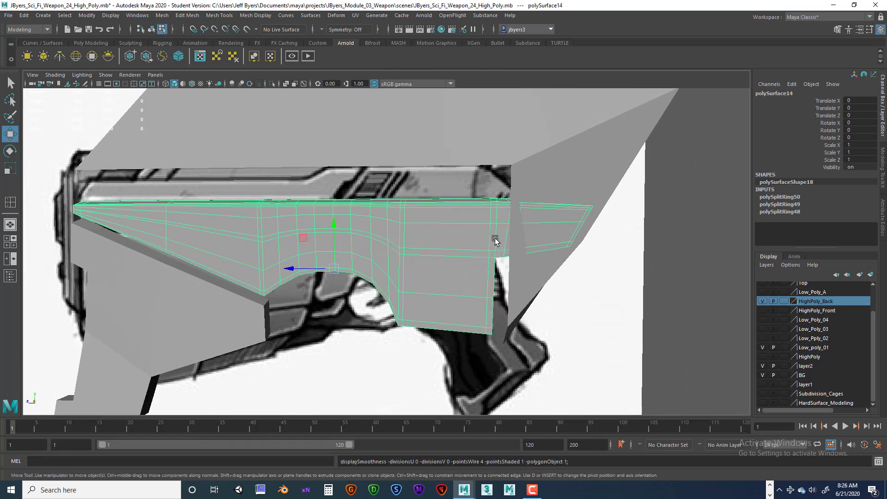
pyautogui.press('3')
pyautogui.press('1')
pyautogui.scroll(-5, 497, 245)
pyautogui.keyDown('alt'); pyautogui.moveTo(503, 250); pyautogui.dragTo(433, 207); pyautogui.keyUp('alt')
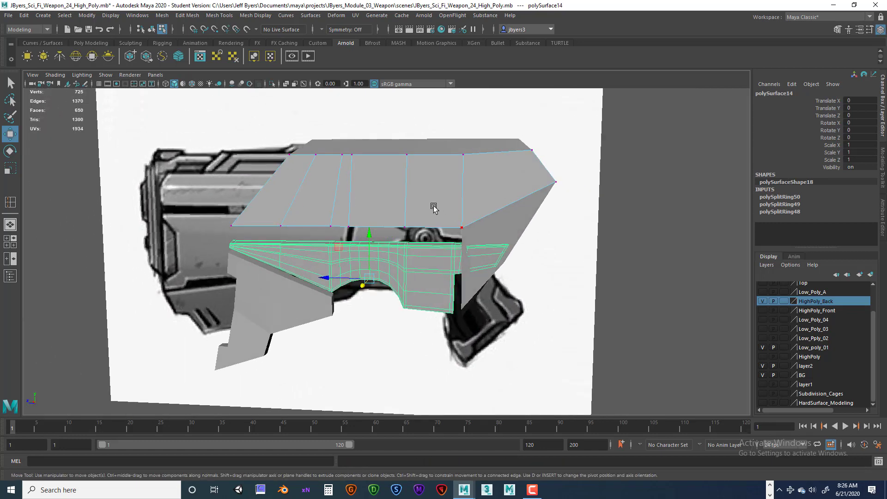
# Examine the upper side shell and the adjoining rear shell piece in perspective, selecting each as an object
pyautogui.moveTo(434, 207); pyautogui.dragTo(424, 233, button='right')
pyautogui.keyDown('alt'); pyautogui.moveTo(424, 259); pyautogui.dragTo(452, 258); pyautogui.keyUp('alt')
pyautogui.moveTo(417, 268); pyautogui.dragTo(402, 229, button='right')
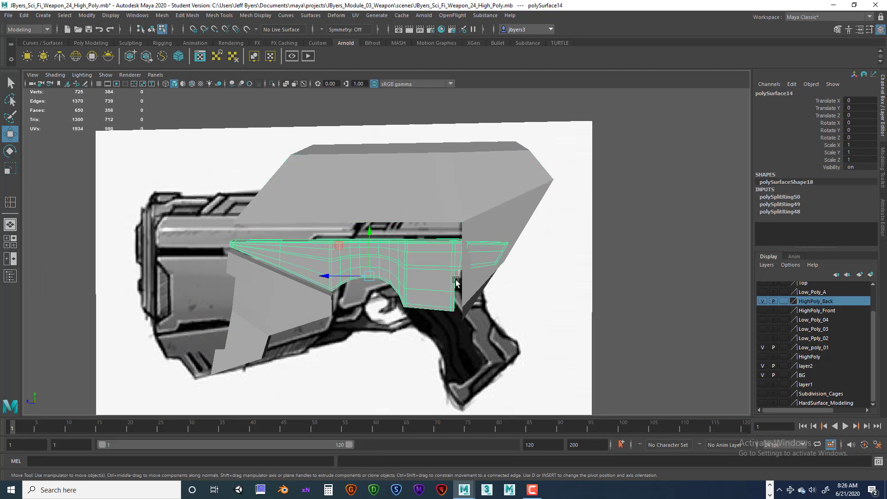
pyautogui.keyDown('alt'); pyautogui.moveTo(402, 228); pyautogui.dragTo(476, 231); pyautogui.keyUp('alt')
pyautogui.scroll(3, 476, 231)
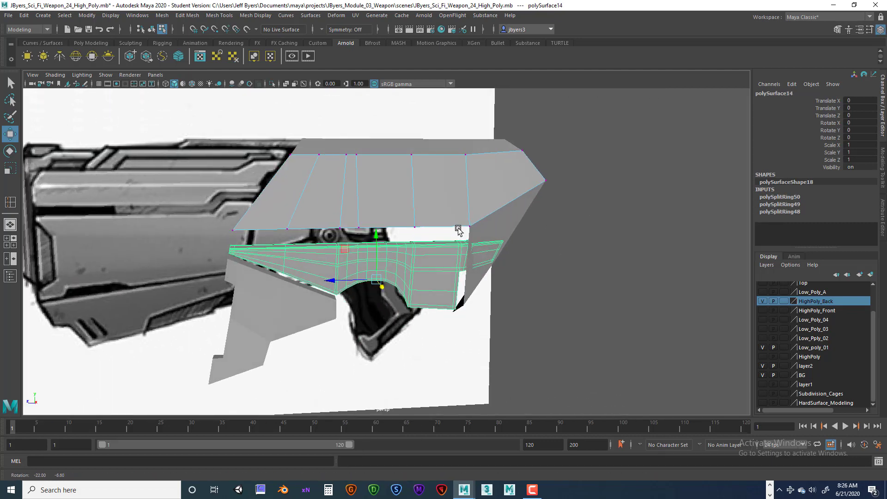
pyautogui.rightClick(416, 200)
pyautogui.click(406, 259)
pyautogui.keyDown('alt'); pyautogui.moveTo(406, 259); pyautogui.dragTo(492, 228); pyautogui.keyUp('alt')
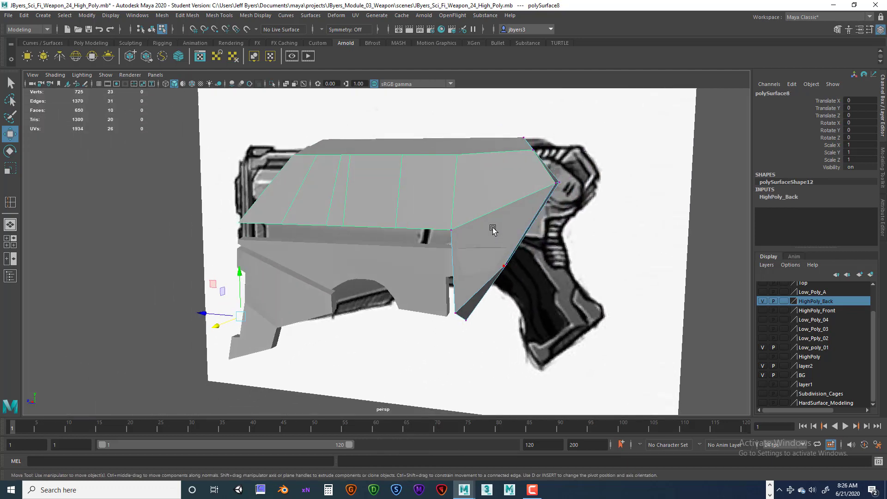
pyautogui.moveTo(492, 227); pyautogui.dragTo(491, 255, button='right')
pyautogui.click(490, 284)
pyautogui.keyDown('alt'); pyautogui.moveTo(489, 285); pyautogui.dragTo(396, 217); pyautogui.keyUp('alt')
pyautogui.keyDown('alt'); pyautogui.moveTo(392, 217); pyautogui.dragTo(369, 253, button='middle'); pyautogui.keyUp('alt')
pyautogui.moveTo(369, 253)
pyautogui.keyDown('alt'); pyautogui.mouseDown()
pyautogui.moveTo(379, 253)
pyautogui.moveTo(348, 252)
pyautogui.moveTo(362, 251)
pyautogui.mouseUp(); pyautogui.keyUp('alt')
pyautogui.keyDown('alt'); pyautogui.moveTo(429, 256); pyautogui.dragTo(406, 234); pyautogui.keyUp('alt')
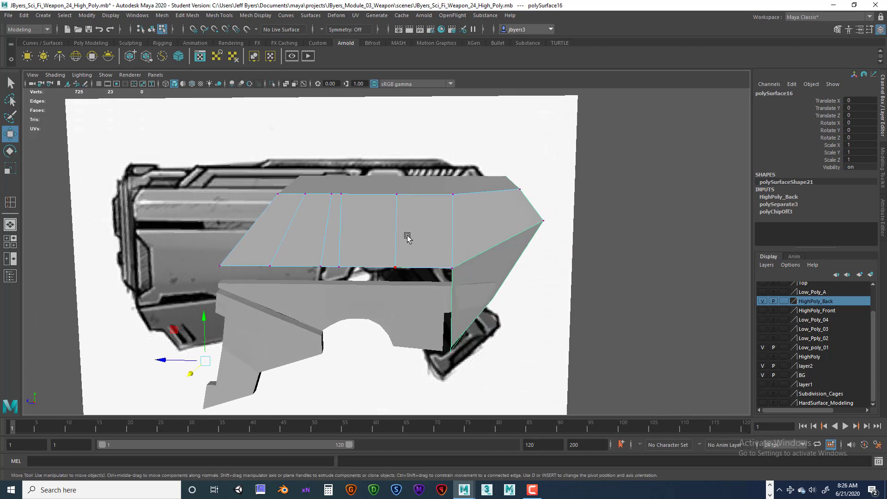
pyautogui.moveTo(406, 234); pyautogui.dragTo(405, 291, button='right')
pyautogui.keyDown('alt'); pyautogui.moveTo(406, 291); pyautogui.dragTo(430, 283); pyautogui.keyUp('alt')
# Compare the upper side shell's shape and rear corner with the weapon reference in the side and perspective views
pyautogui.press('space')
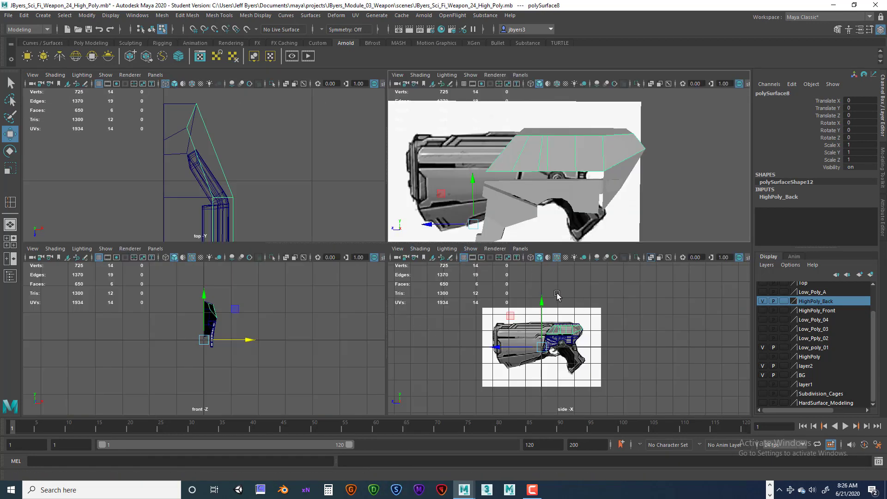
pyautogui.press('space')
pyautogui.press('space')
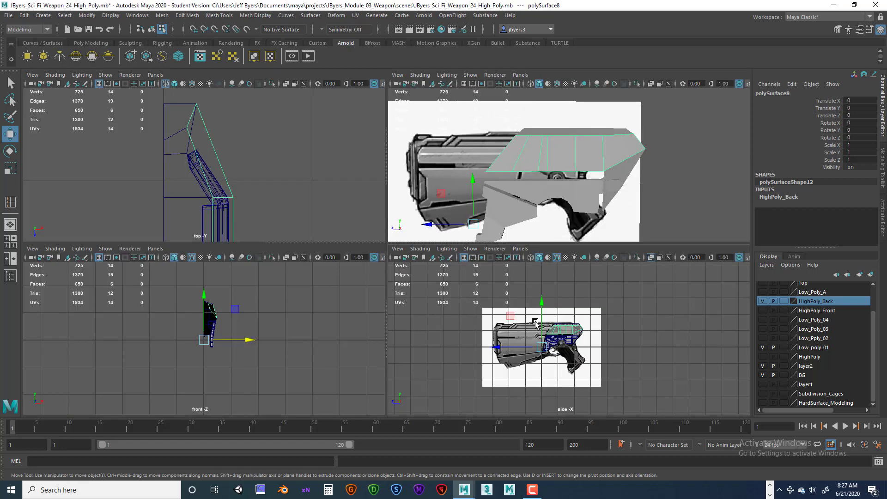
pyautogui.press('space')
pyautogui.scroll(10, 535, 323)
pyautogui.keyDown('alt'); pyautogui.moveTo(396, 275); pyautogui.dragTo(508, 314, button='middle'); pyautogui.keyUp('alt')
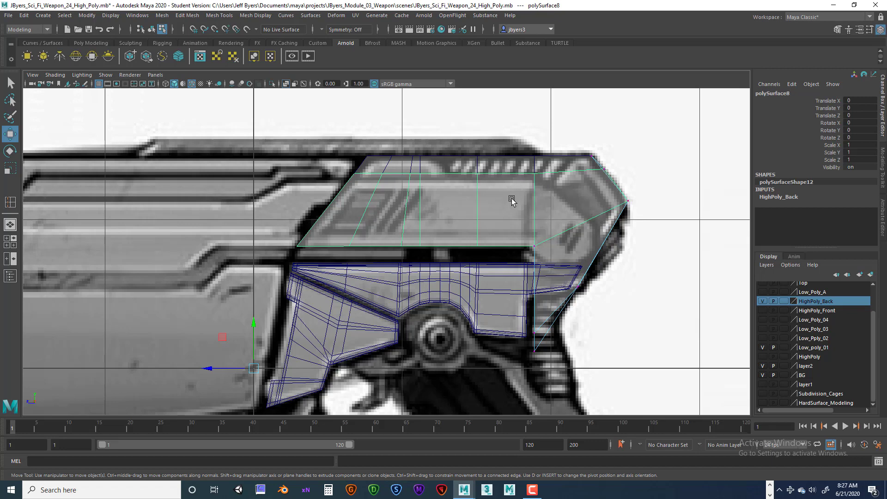
pyautogui.press('space')
pyautogui.press('space')
pyautogui.keyDown('alt'); pyautogui.moveTo(492, 202); pyautogui.dragTo(522, 203); pyautogui.keyUp('alt')
pyautogui.keyDown('alt'); pyautogui.moveTo(444, 239); pyautogui.dragTo(362, 245); pyautogui.keyUp('alt')
pyautogui.keyDown('alt'); pyautogui.moveTo(428, 229); pyautogui.dragTo(485, 244); pyautogui.keyUp('alt')
pyautogui.press('space')
pyautogui.press('space')
pyautogui.click(595, 162)
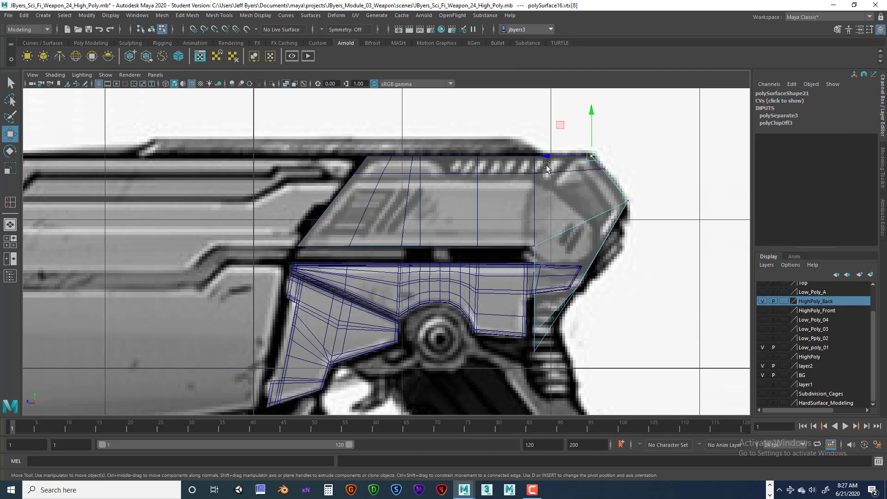
pyautogui.click(517, 165)
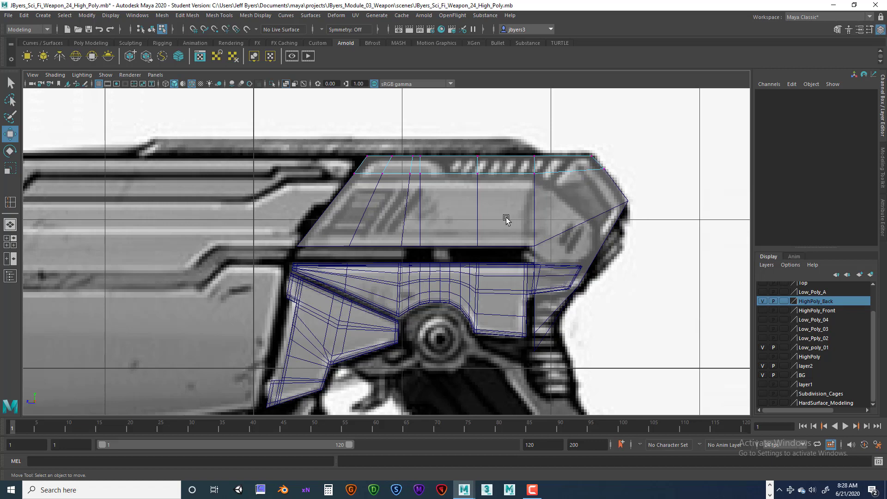
pyautogui.click(406, 205)
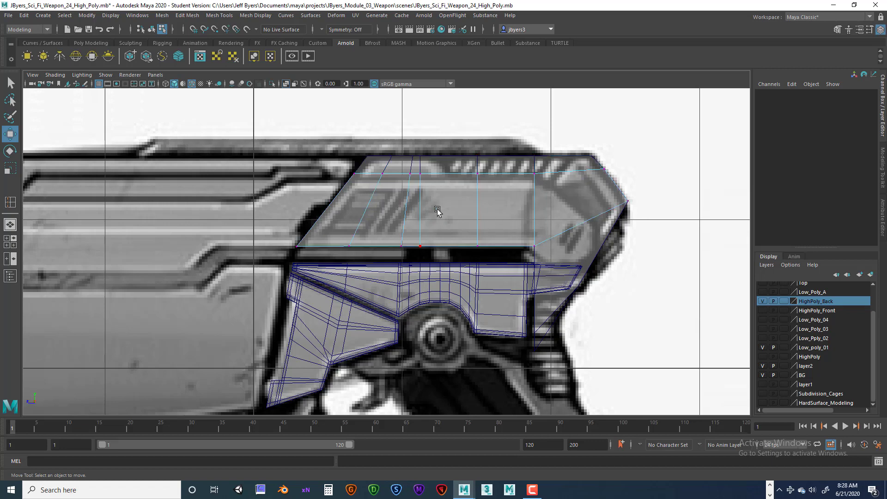
pyautogui.moveTo(438, 212); pyautogui.dragTo(429, 267, button='right')
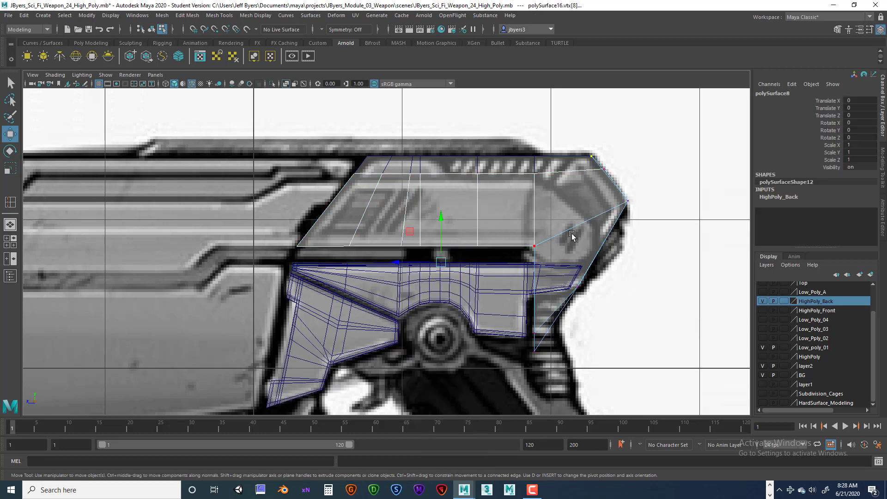
pyautogui.click(576, 288)
pyautogui.click(536, 175)
pyautogui.moveTo(477, 216); pyautogui.dragTo(470, 274, button='right')
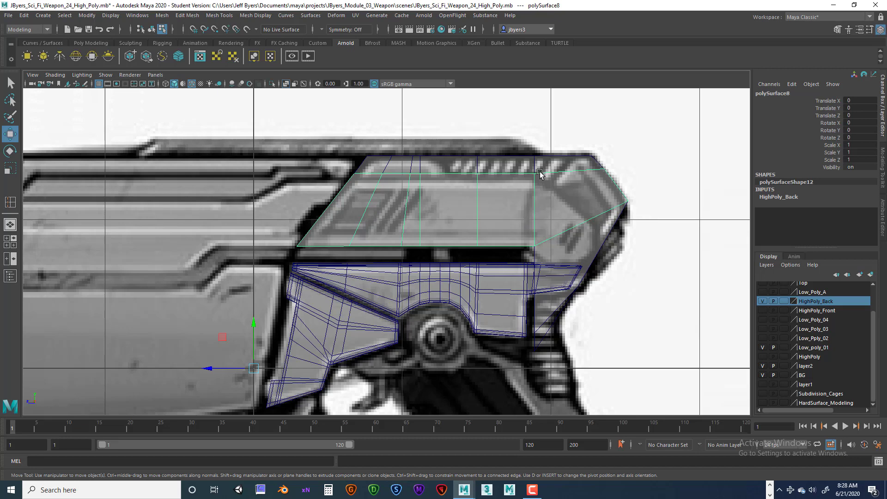
# Extract the rearmost face of the upper side shell into a separate piece
pyautogui.press('F9')
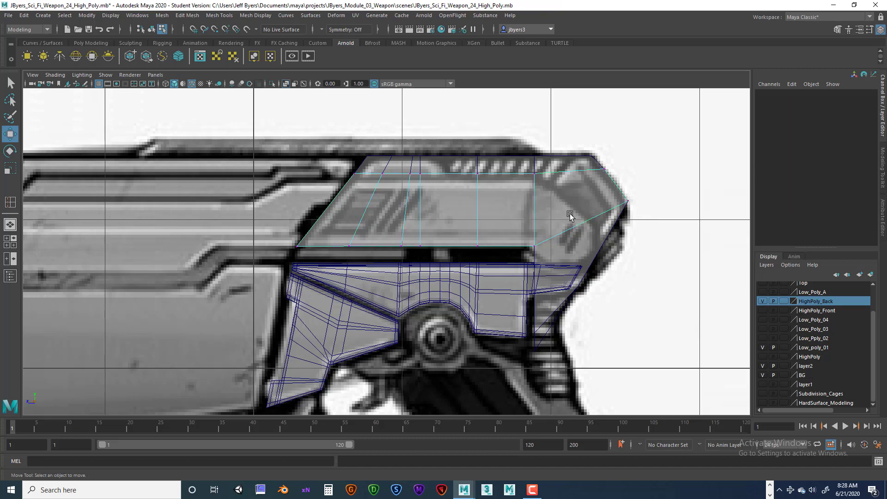
pyautogui.moveTo(557, 214); pyautogui.dragTo(557, 239, button='right')
pyautogui.click(572, 214)
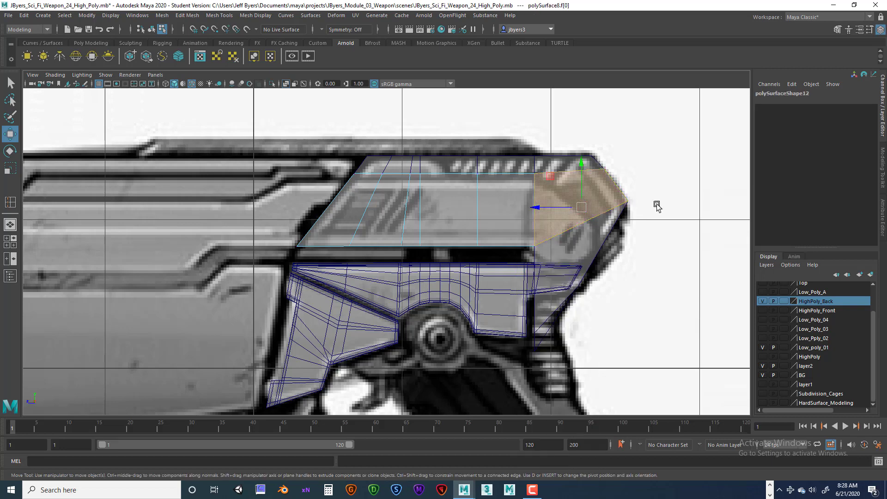
pyautogui.press('space')
pyautogui.press('space')
pyautogui.keyDown('alt'); pyautogui.moveTo(601, 241); pyautogui.dragTo(514, 203); pyautogui.keyUp('alt')
pyautogui.keyDown('alt'); pyautogui.moveTo(461, 287); pyautogui.dragTo(462, 267); pyautogui.keyUp('alt')
pyautogui.press('space')
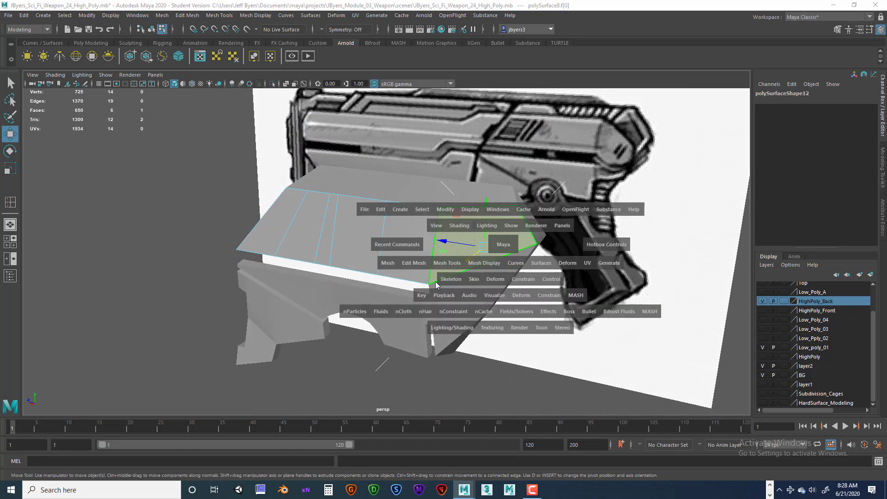
pyautogui.keyDown('shift'); pyautogui.moveTo(422, 279); pyautogui.dragTo(445, 448, button='right'); pyautogui.keyUp('shift')
# Return both extracted pieces to object selection and select the long front section of the upper side shell in the side view
pyautogui.moveTo(396, 187); pyautogui.dragTo(398, 215, button='right')
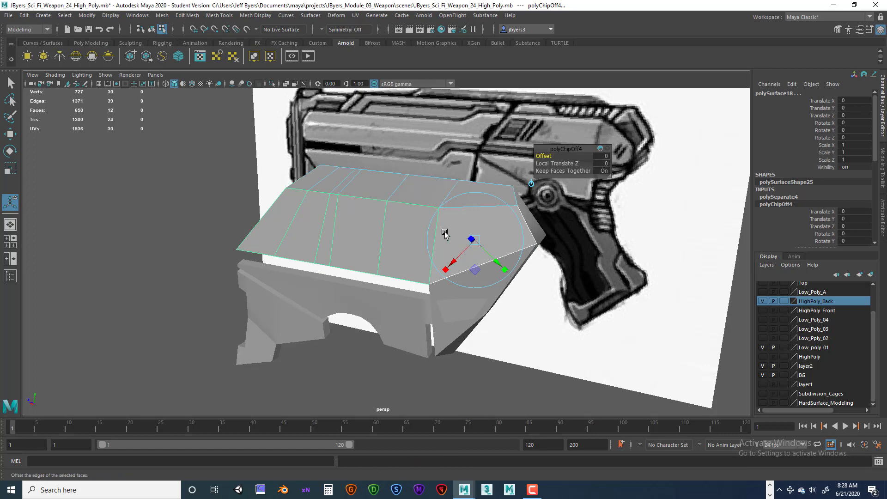
pyautogui.moveTo(456, 229); pyautogui.dragTo(451, 286, button='right')
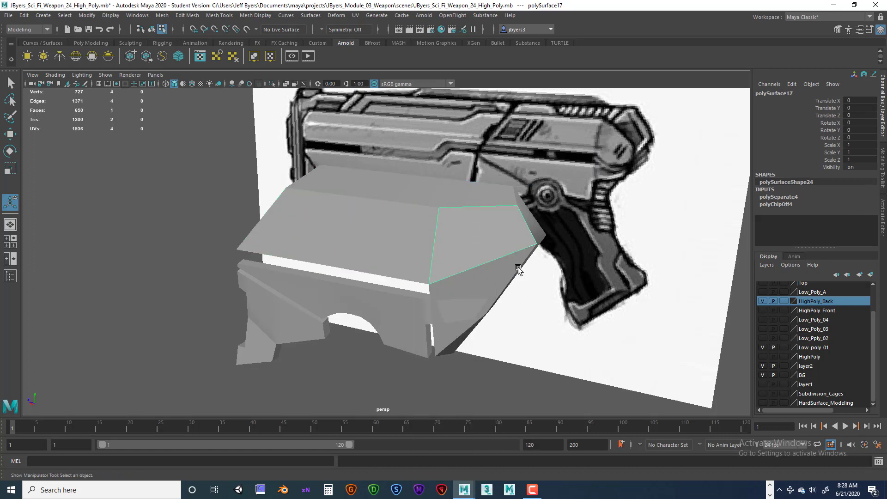
pyautogui.moveTo(401, 250); pyautogui.dragTo(395, 293, button='right')
pyautogui.press('f')
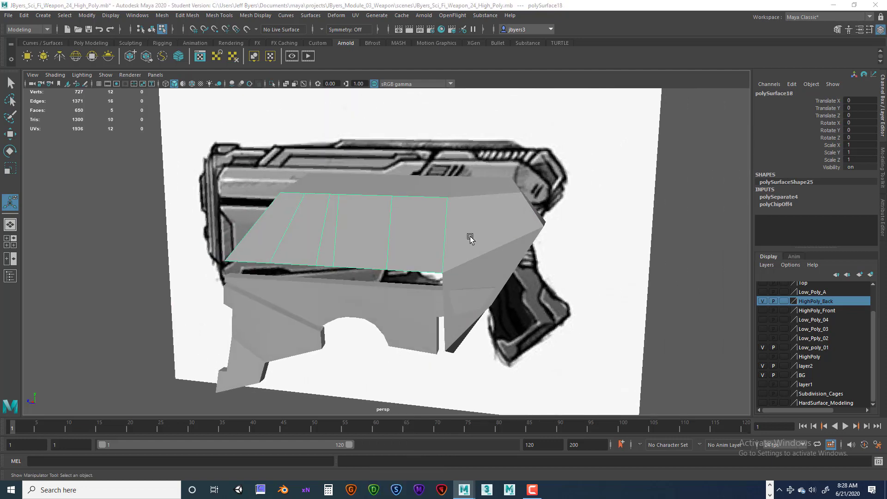
pyautogui.press('space')
pyautogui.press('space')
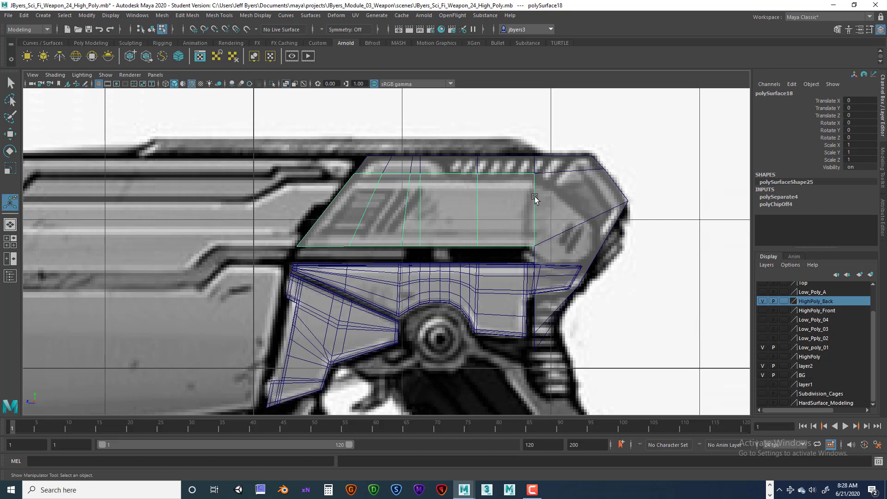
pyautogui.moveTo(535, 199); pyautogui.dragTo(537, 181, button='right')
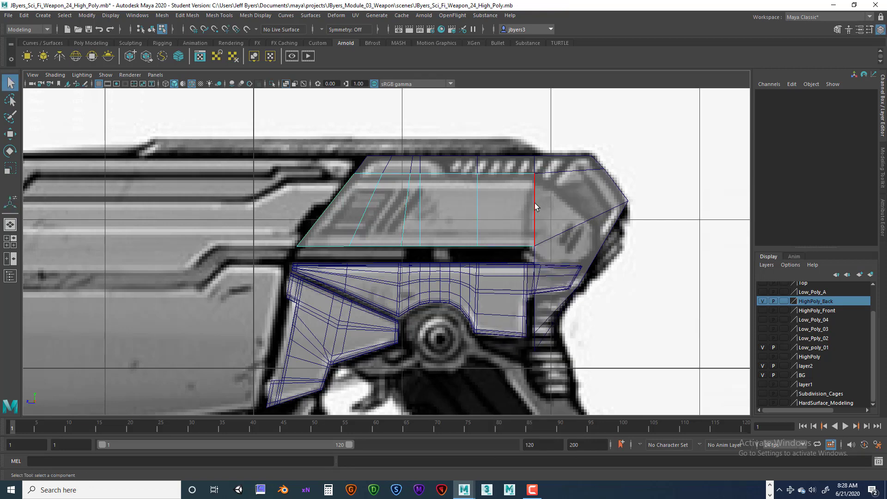
pyautogui.click(535, 206)
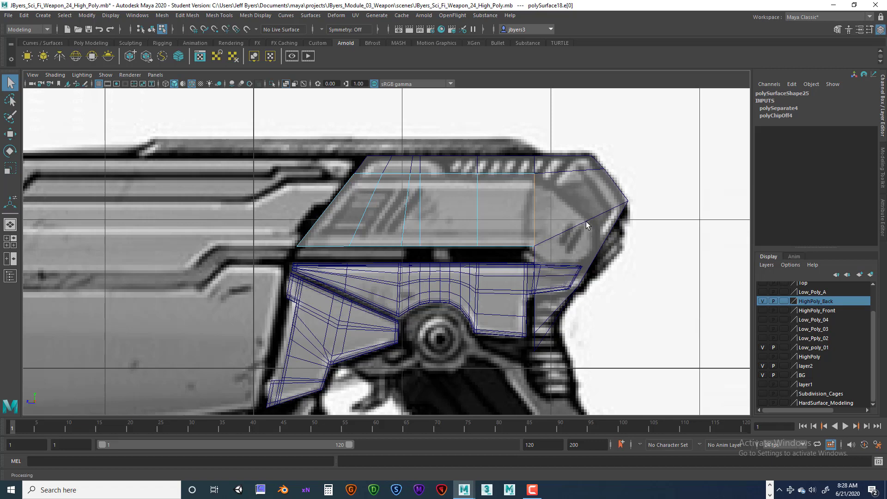
pyautogui.rightClick(477, 206)
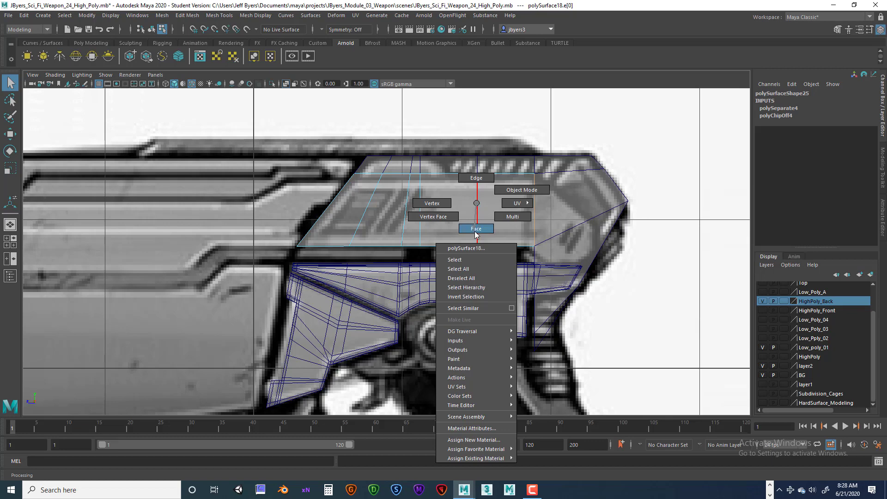
pyautogui.click(470, 259)
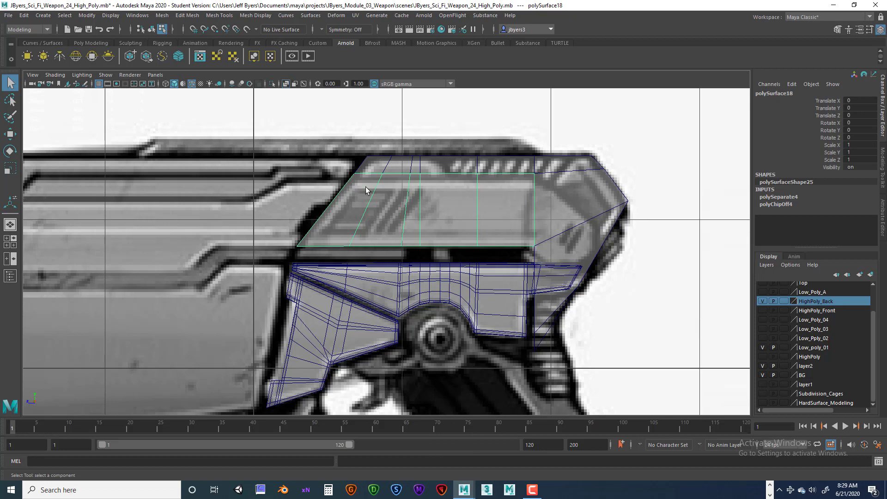
# Insert five lengthwise edge loops across the height of the upper side shell's front section, following the reference's panel lines
pyautogui.keyDown('shift'); pyautogui.rightClick(441, 207); pyautogui.keyUp('shift')
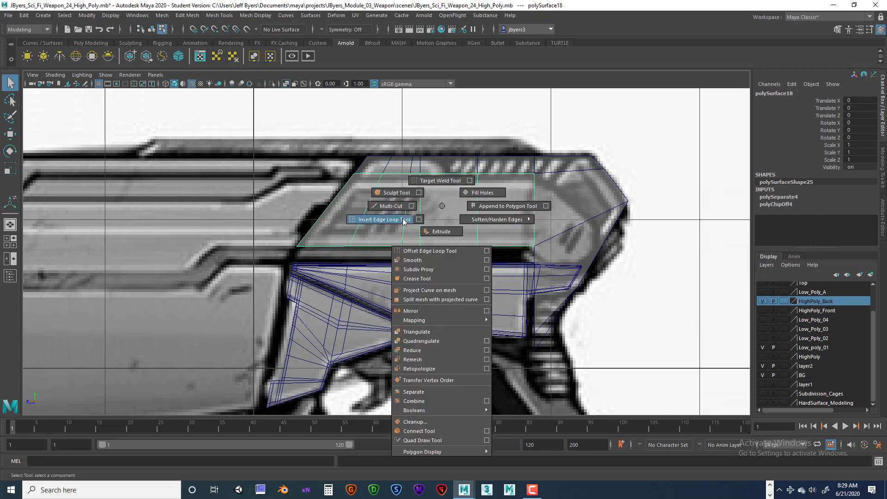
pyautogui.click(384, 219)
pyautogui.moveTo(342, 187); pyautogui.dragTo(364, 215)
pyautogui.moveTo(357, 229); pyautogui.dragTo(357, 230)
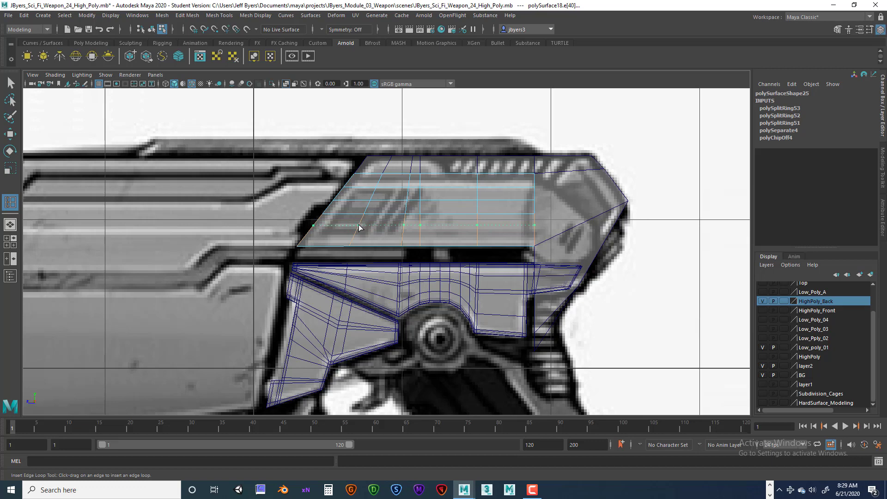
pyautogui.click(359, 228)
pyautogui.moveTo(353, 238); pyautogui.dragTo(353, 239)
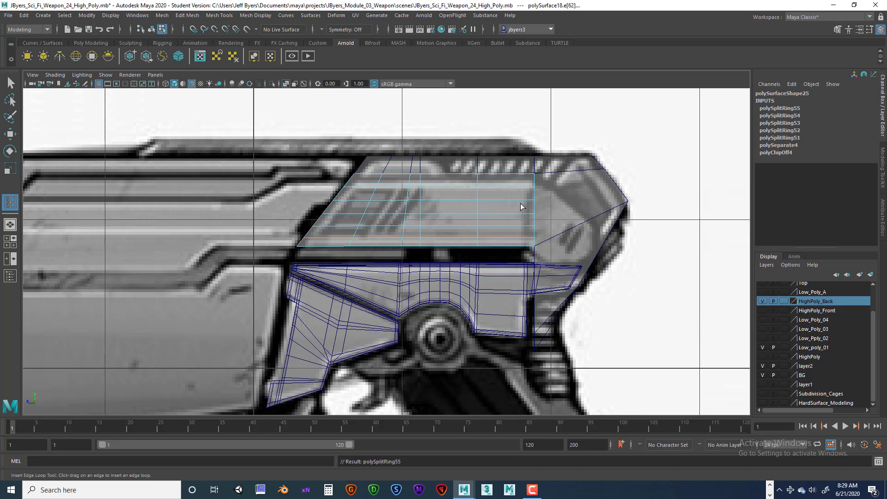
# Slide the front section's lengthwise edge loops up and down until they are spaced along the reference's panel lines
pyautogui.click(10, 82)
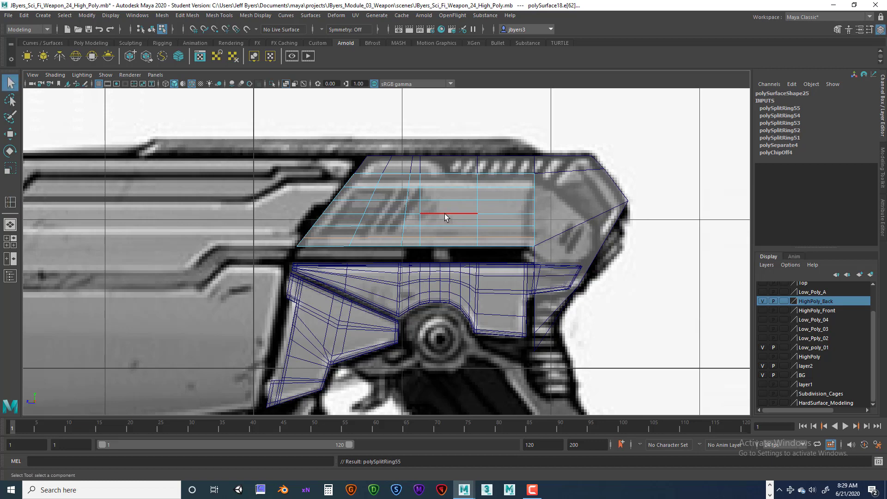
pyautogui.moveTo(454, 198); pyautogui.dragTo(458, 199, button='right')
pyautogui.doubleClick(454, 215)
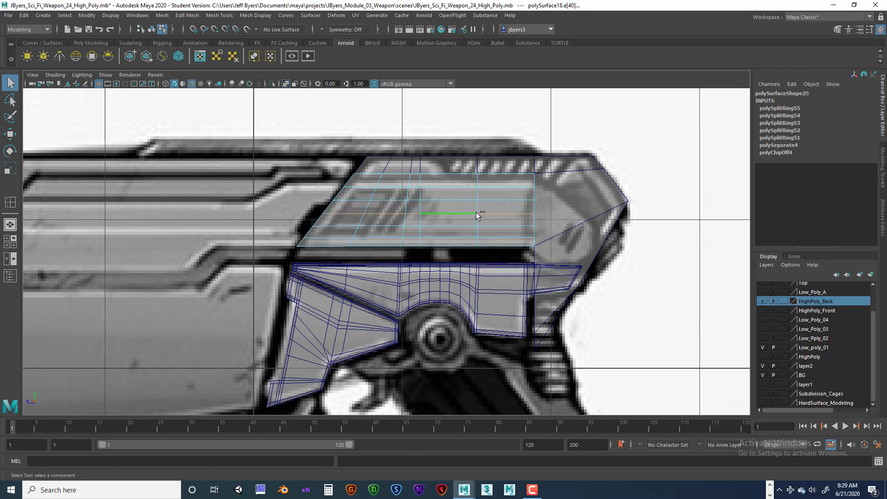
pyautogui.keyDown('shift'); pyautogui.moveTo(476, 212); pyautogui.dragTo(473, 284, button='right'); pyautogui.keyUp('shift')
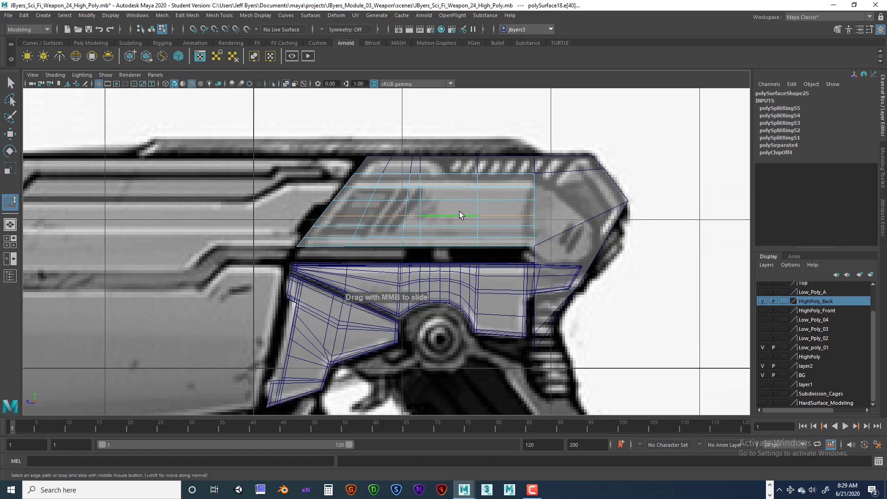
pyautogui.moveTo(467, 207); pyautogui.dragTo(472, 207, button='middle')
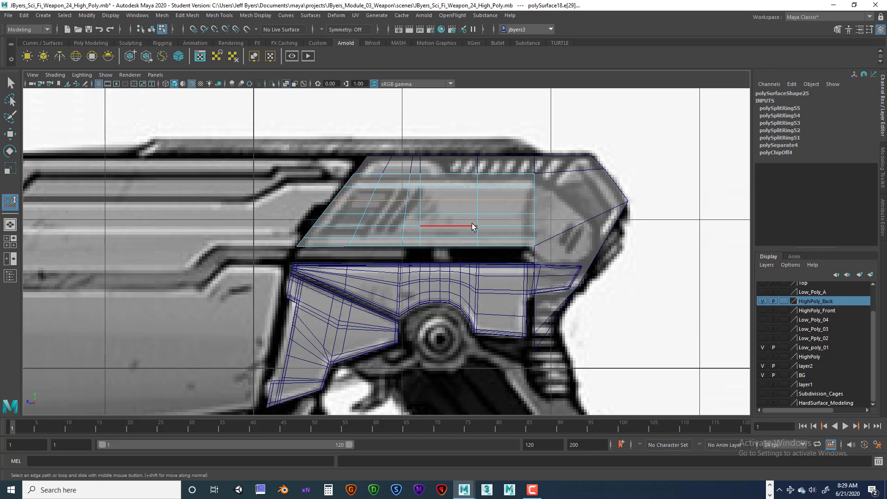
pyautogui.click(466, 214)
pyautogui.scroll(1, 465, 213)
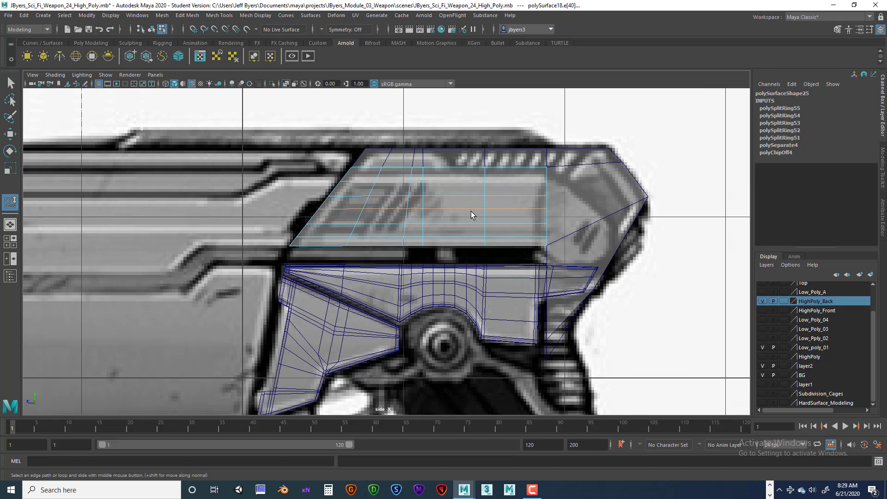
pyautogui.click(472, 224)
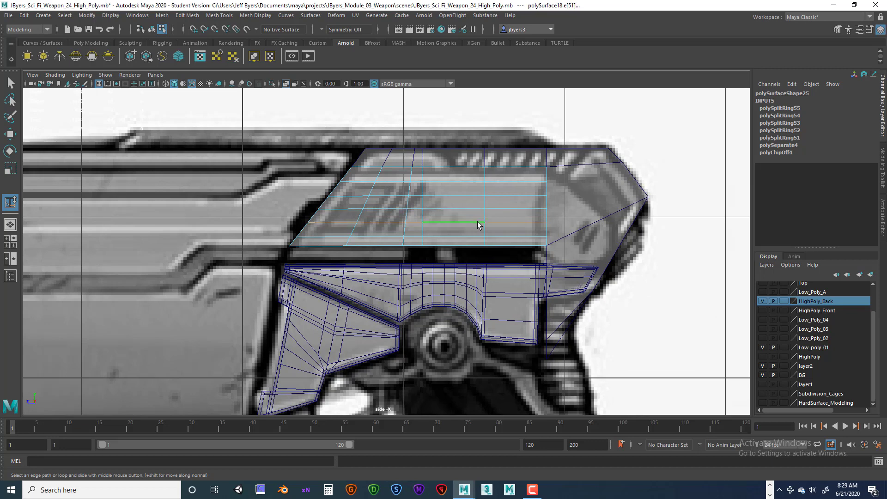
pyautogui.click(468, 236)
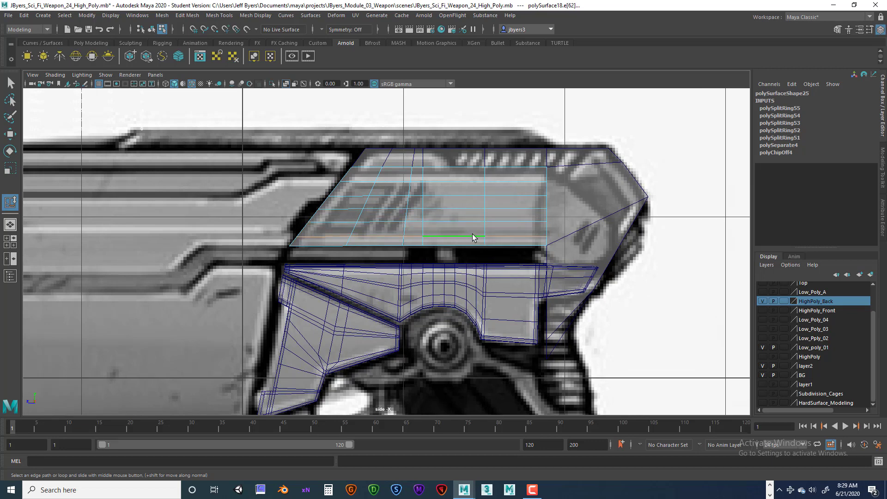
pyautogui.moveTo(472, 237); pyautogui.dragTo(476, 237, button='middle')
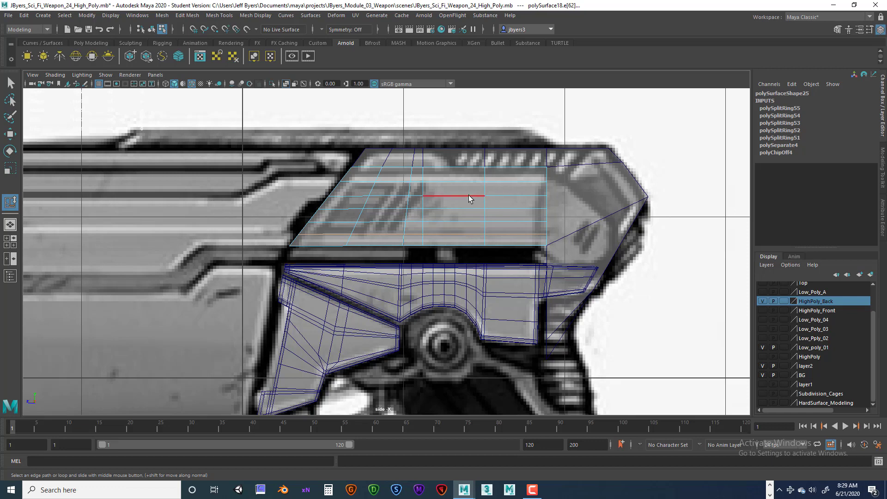
pyautogui.moveTo(469, 199); pyautogui.dragTo(463, 229, button='middle')
pyautogui.click(458, 221)
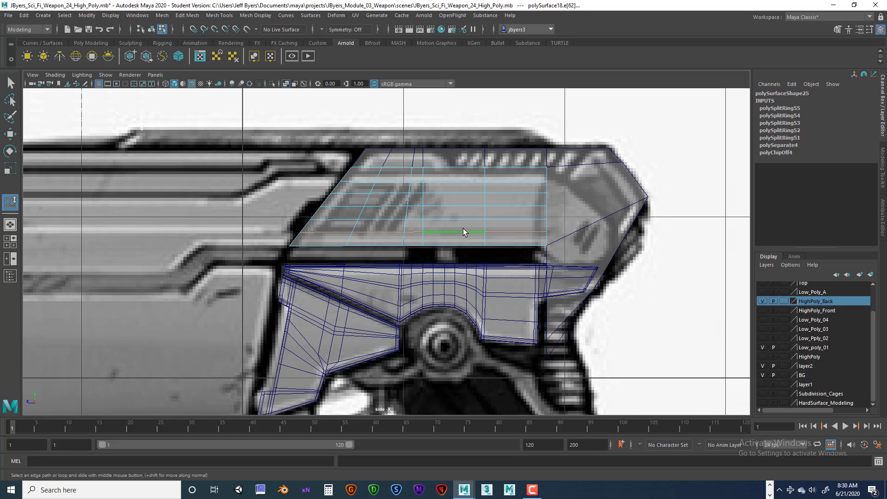
pyautogui.click(498, 182)
# Extrude the vertical rear border edges of the front section rearward by about 0.32, over the rounded area in the reference
pyautogui.click(10, 83)
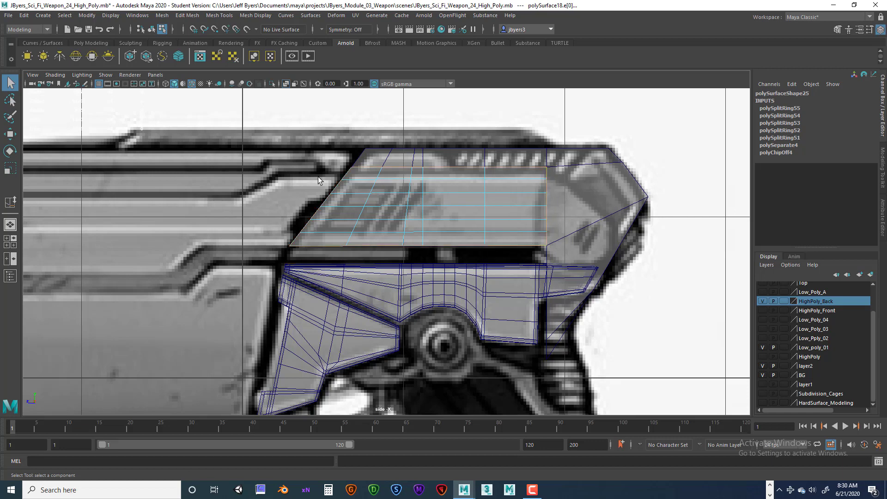
pyautogui.click(299, 148)
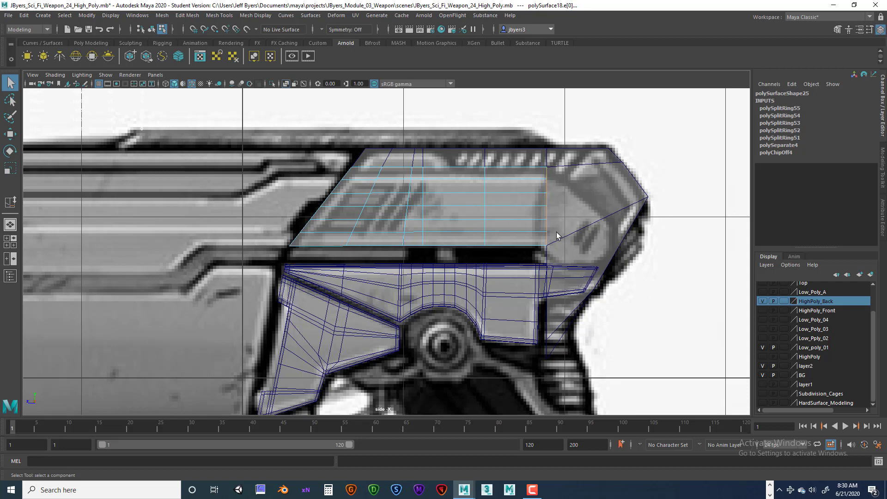
pyautogui.hotkey('ctrl', 'e')
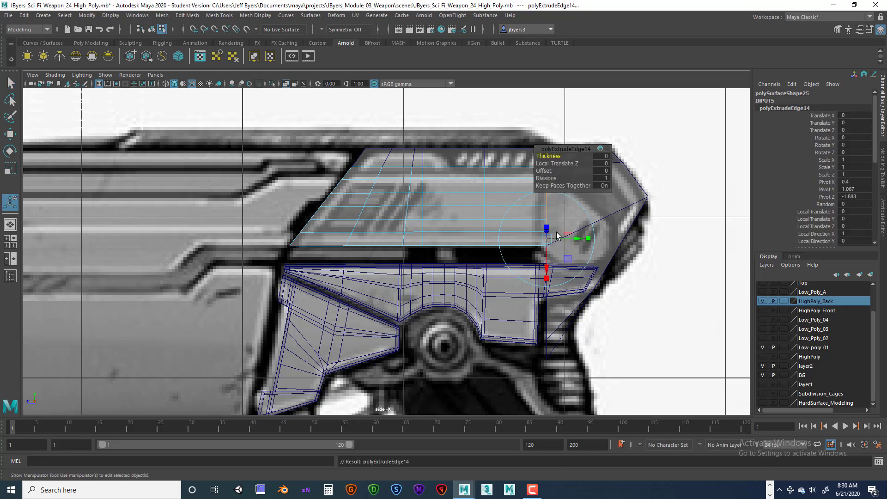
pyautogui.press('space')
pyautogui.press('space')
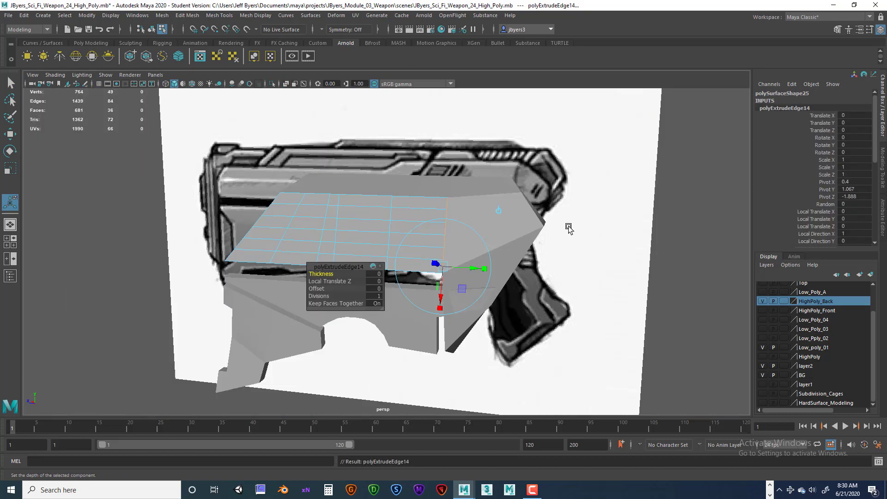
pyautogui.keyDown('alt'); pyautogui.moveTo(569, 229); pyautogui.dragTo(574, 284); pyautogui.keyUp('alt')
pyautogui.scroll(5, 544, 234)
pyautogui.keyDown('alt'); pyautogui.moveTo(588, 286); pyautogui.dragTo(533, 326); pyautogui.keyUp('alt')
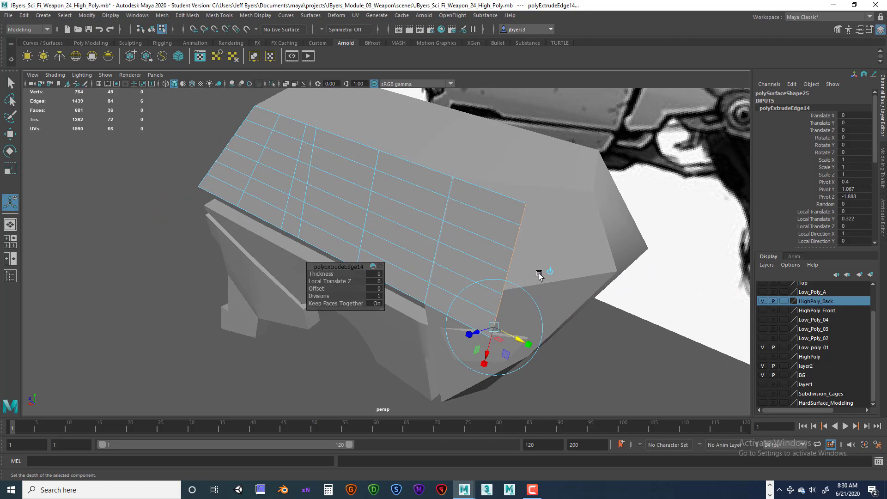
pyautogui.keyDown('alt'); pyautogui.moveTo(539, 273); pyautogui.dragTo(502, 229); pyautogui.keyUp('alt')
pyautogui.press('space')
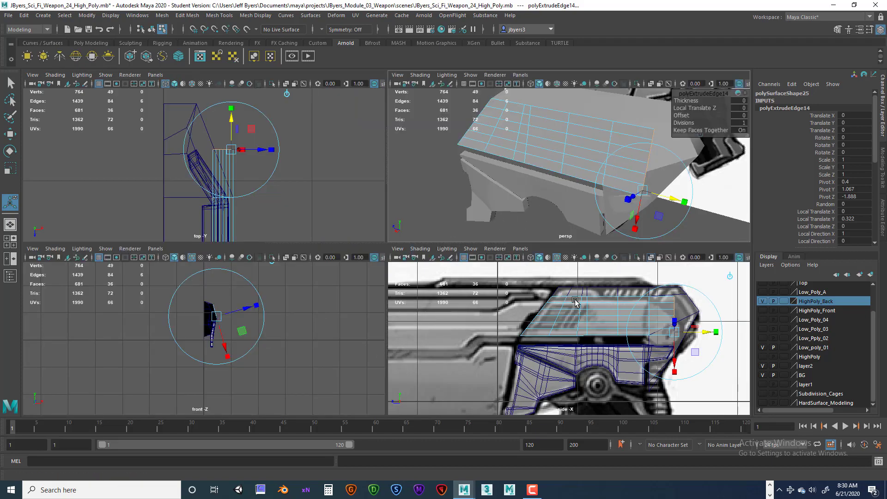
pyautogui.press('space')
pyautogui.keyDown('alt'); pyautogui.moveTo(514, 249); pyautogui.dragTo(491, 262, button='middle'); pyautogui.keyUp('alt')
pyautogui.keyDown('alt'); pyautogui.moveTo(491, 262); pyautogui.dragTo(571, 262, button='right'); pyautogui.keyUp('alt')
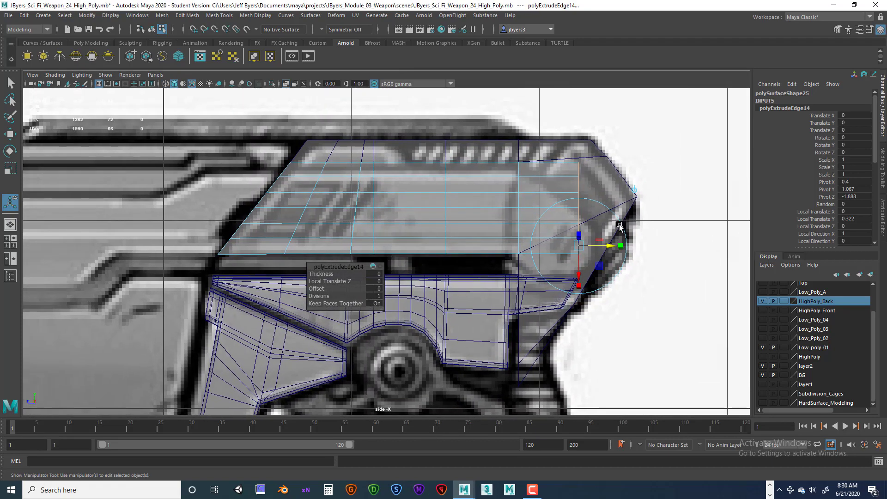
pyautogui.click(581, 279)
pyautogui.moveTo(580, 287); pyautogui.dragTo(581, 262)
pyautogui.hotkey('ctrl', 'z')
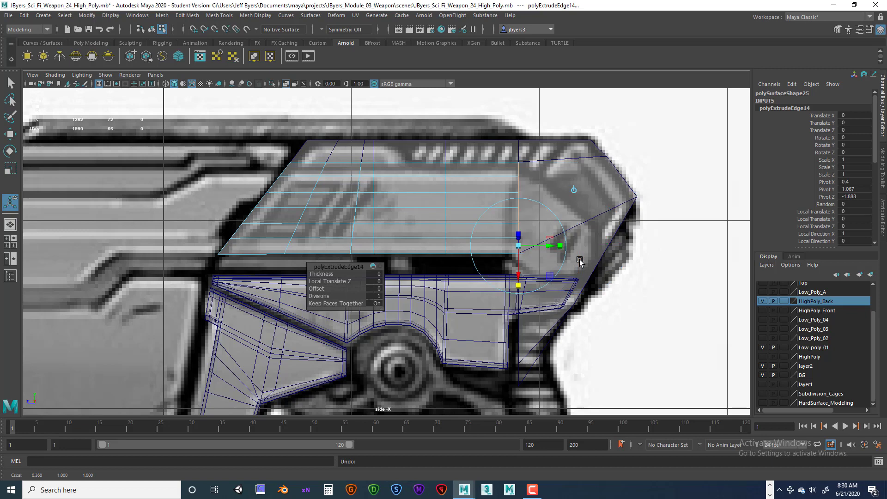
pyautogui.hotkey('shift', 'z')
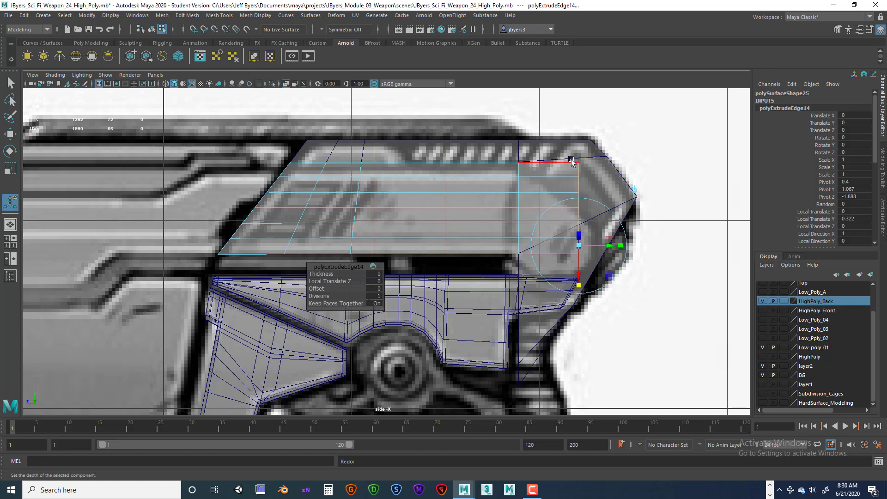
# Scale the extruded rear column of vertices vertically to about 0.83 so the new strip tapers toward the rear
pyautogui.moveTo(585, 168); pyautogui.dragTo(537, 163, button='right')
pyautogui.moveTo(575, 148); pyautogui.dragTo(603, 262)
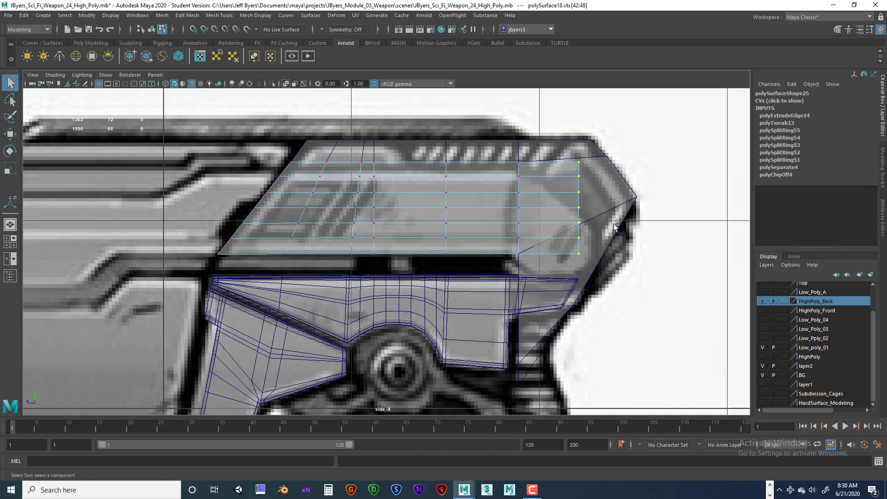
pyautogui.press('r')
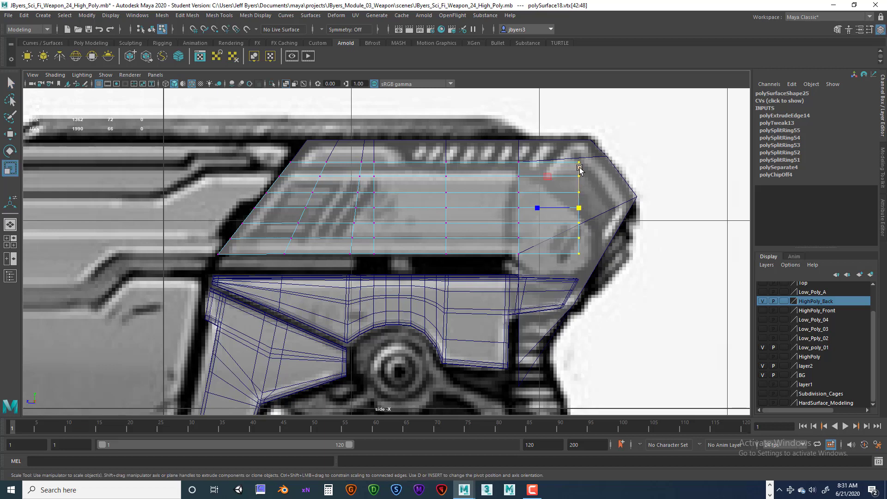
pyautogui.moveTo(580, 165); pyautogui.dragTo(580, 176)
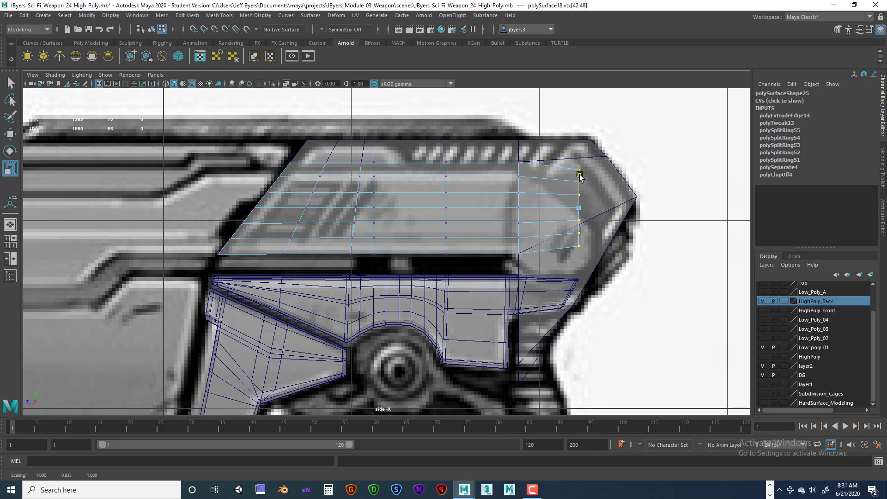
pyautogui.moveTo(564, 169); pyautogui.dragTo(565, 169, button='right')
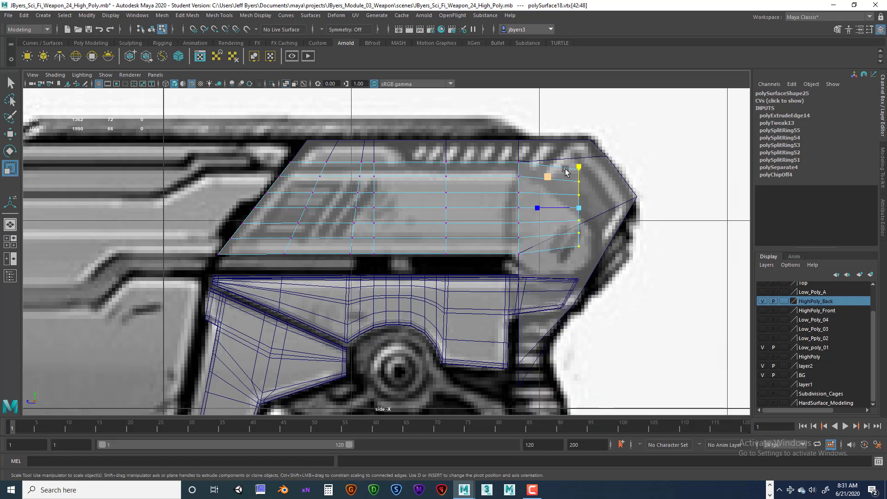
# Shift the outermost and second vertex pairs of the rear column forward to curve its upper and lower corners
pyautogui.click(577, 248)
pyautogui.press('w')
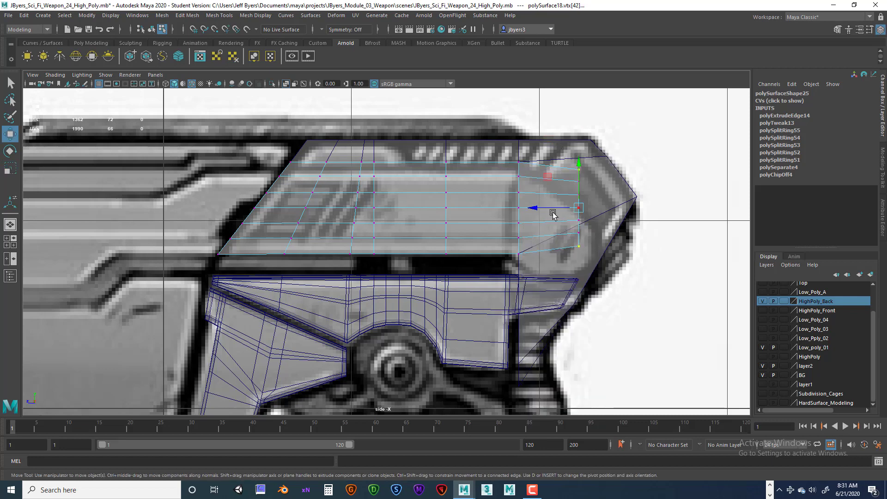
pyautogui.moveTo(553, 214); pyautogui.dragTo(529, 206)
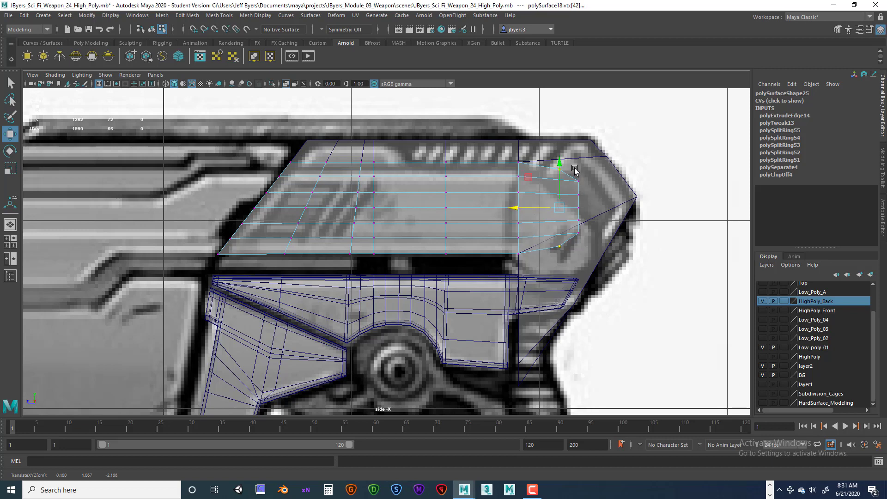
pyautogui.moveTo(574, 170); pyautogui.dragTo(602, 254)
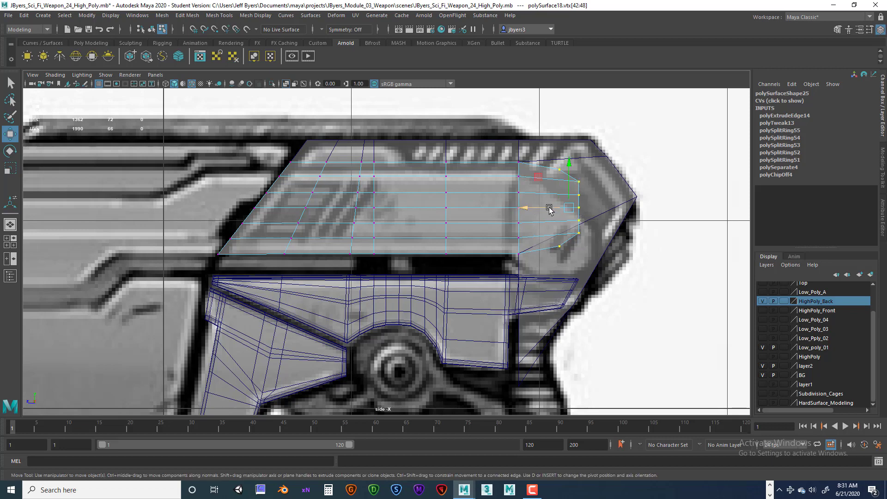
pyautogui.click(579, 181)
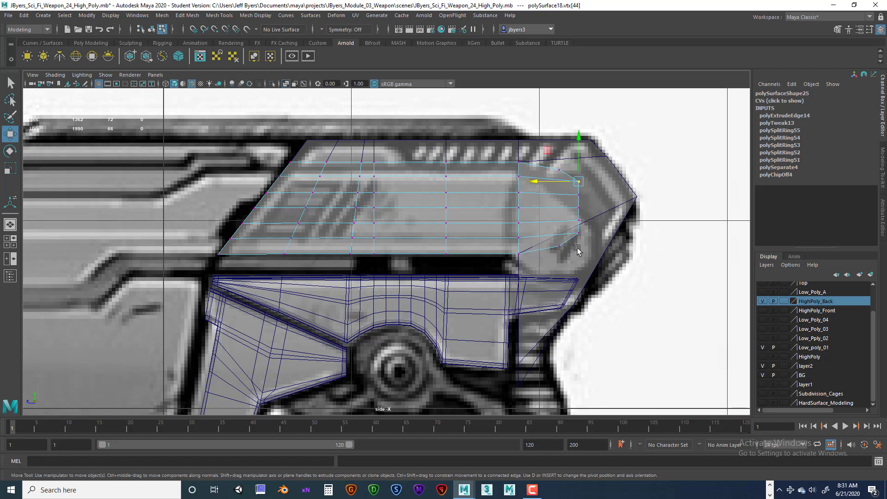
pyautogui.keyDown('shift'); pyautogui.click(579, 233); pyautogui.keyUp('shift')
pyautogui.moveTo(562, 212)
pyautogui.mouseDown()
pyautogui.moveTo(542, 207)
pyautogui.moveTo(549, 206)
pyautogui.mouseUp()
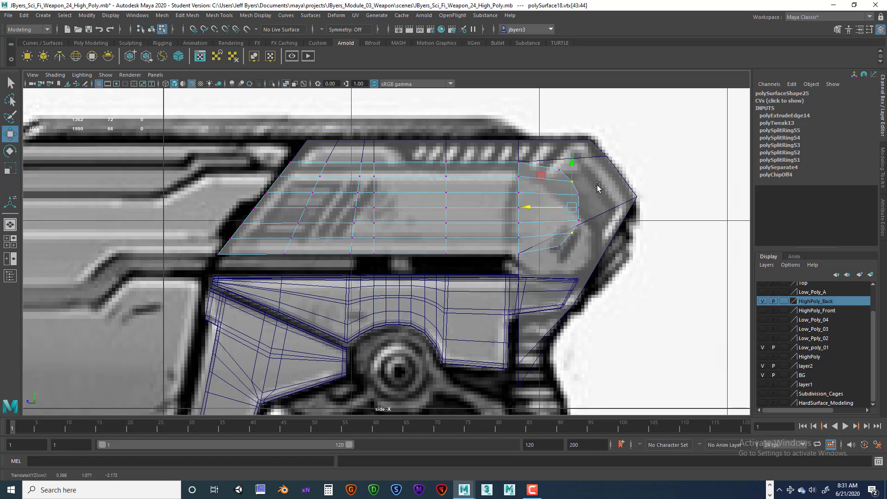
# Nudge the innermost off-center vertex pair of the rear column slightly forward to smooth the arc, then return to object selection
pyautogui.click(579, 188)
pyautogui.moveTo(540, 198)
pyautogui.mouseDown(button='right')
pyautogui.moveTo(538, 222)
pyautogui.moveTo(589, 217)
pyautogui.moveTo(536, 194)
pyautogui.mouseUp(button='right')
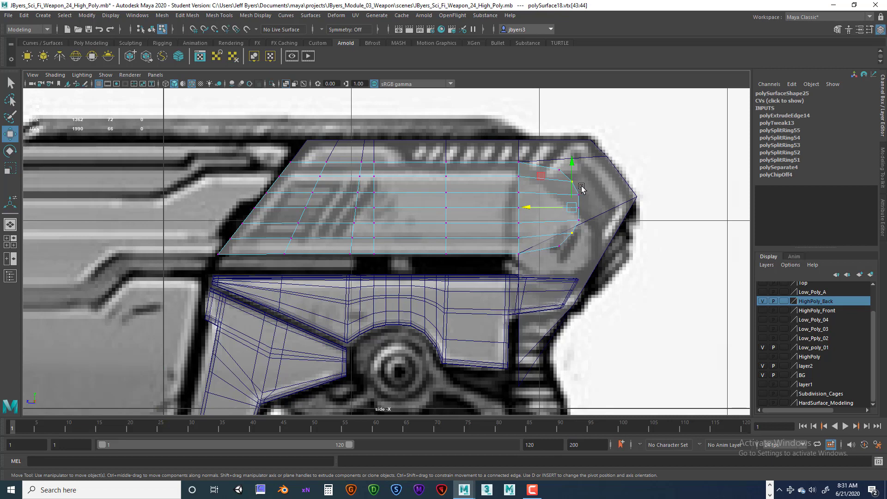
pyautogui.click(578, 195)
pyautogui.keyDown('shift'); pyautogui.click(574, 222); pyautogui.keyUp('shift')
pyautogui.moveTo(555, 211); pyautogui.dragTo(554, 209)
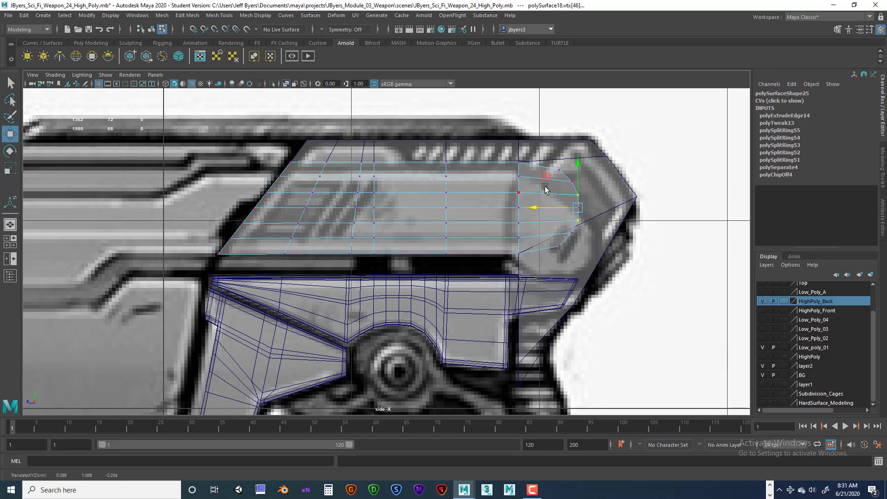
pyautogui.moveTo(547, 189); pyautogui.dragTo(589, 234, button='right')
pyautogui.scroll(-5, 609, 238)
pyautogui.scroll(10, 609, 238)
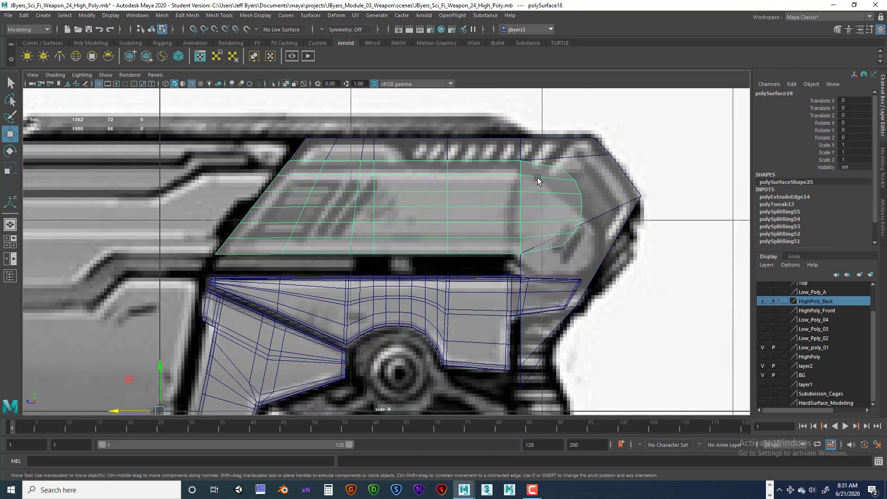
# Select all rear arc vertices, tilt them so the upper end leans rearward, and lower them onto the reference's rounded shape
pyautogui.rightClick(538, 180)
pyautogui.click(493, 179)
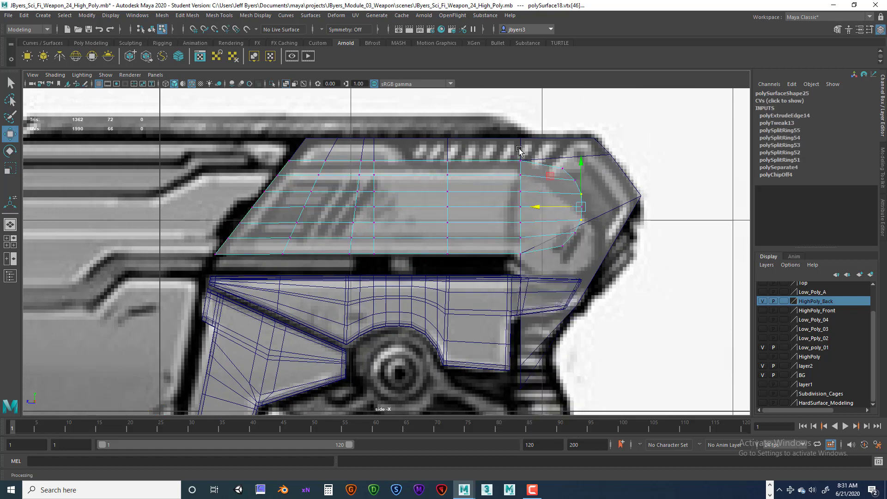
pyautogui.moveTo(537, 148); pyautogui.dragTo(601, 255)
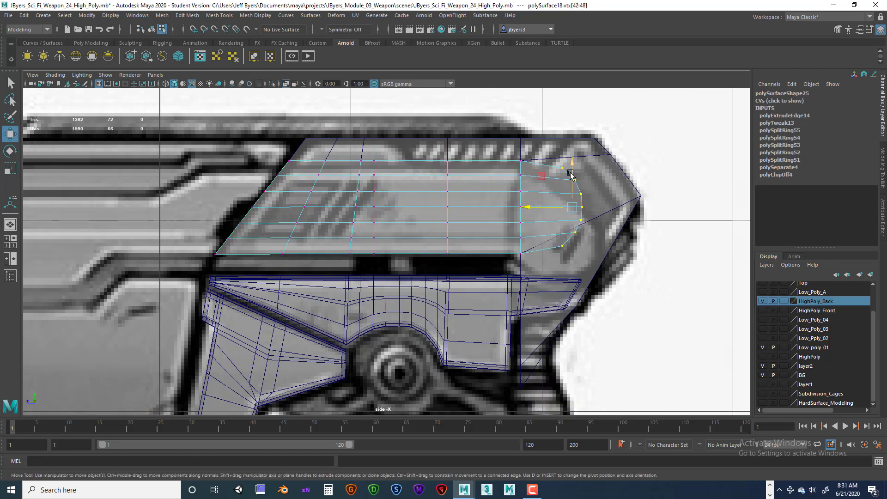
pyautogui.moveTo(572, 174); pyautogui.dragTo(577, 192)
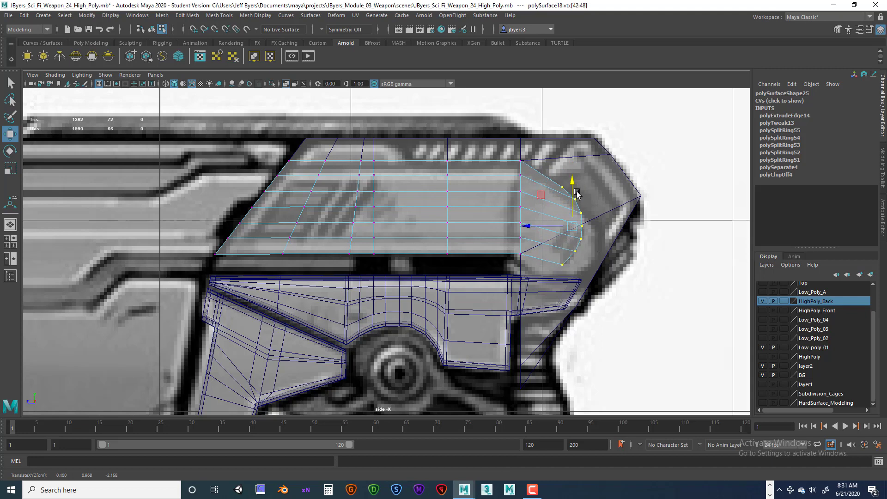
pyautogui.hotkey('ctrl', 'z')
pyautogui.press('e')
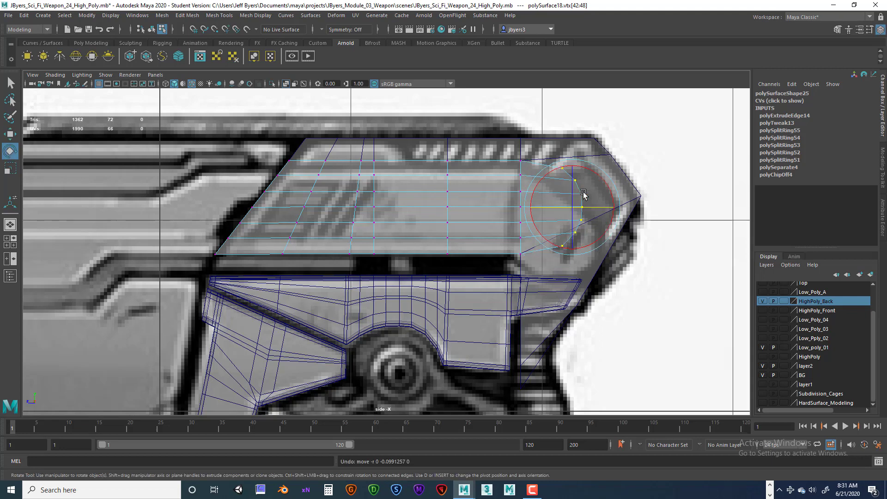
pyautogui.moveTo(613, 203); pyautogui.dragTo(610, 190)
pyautogui.press('w')
pyautogui.moveTo(574, 165); pyautogui.dragTo(574, 182)
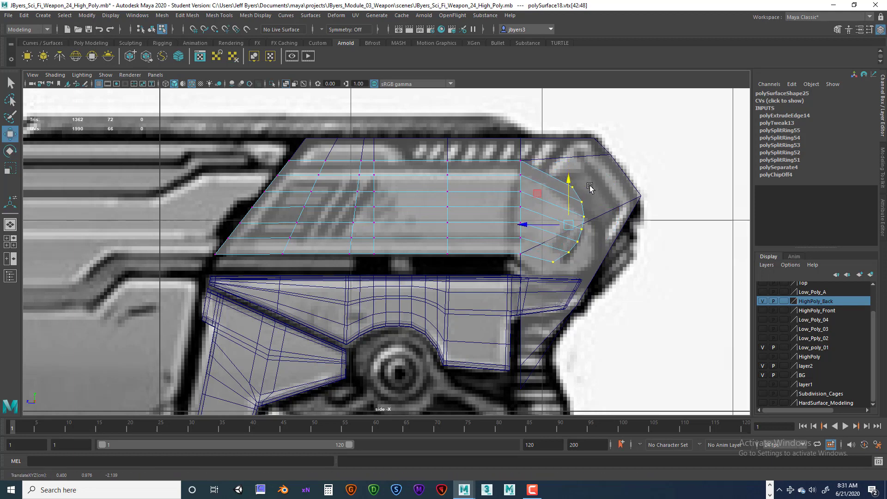
# Tilt the rear arc vertices further and shift them rearward onto the reference's rounded end
pyautogui.press('e')
pyautogui.moveTo(598, 194); pyautogui.dragTo(574, 191)
pyautogui.press('w')
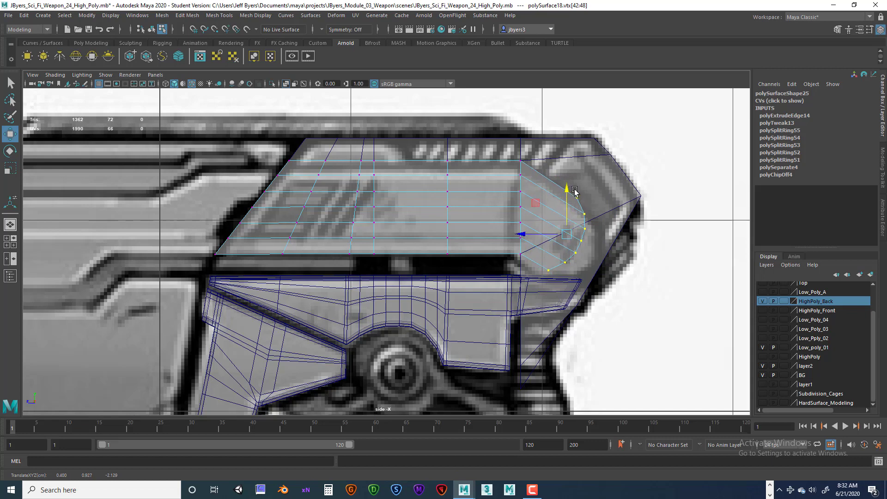
pyautogui.moveTo(563, 235); pyautogui.dragTo(582, 240)
pyautogui.press('space')
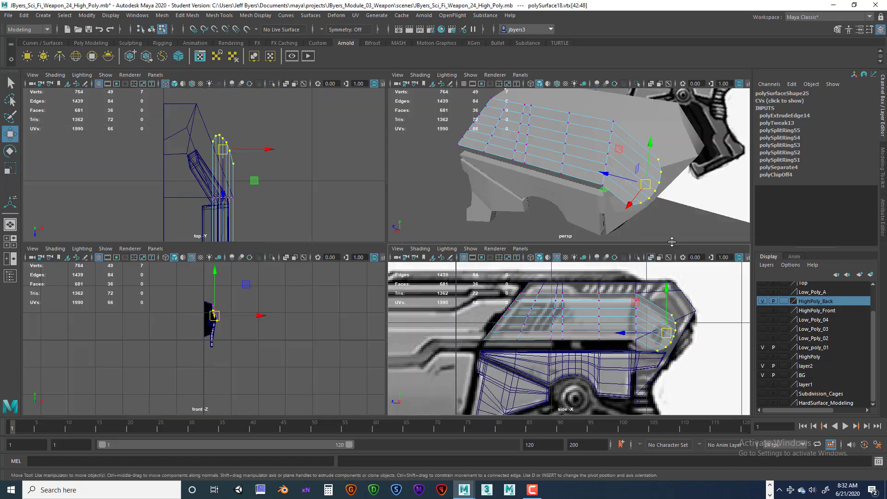
pyautogui.press('space')
pyautogui.press('space')
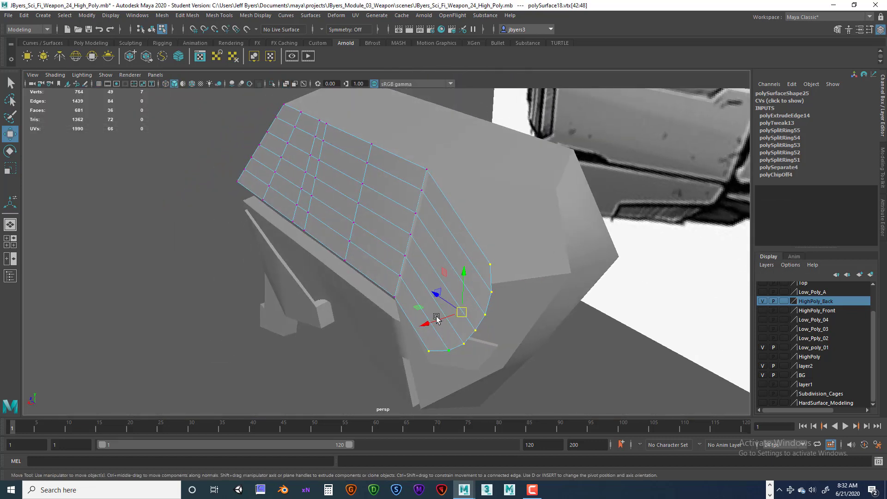
pyautogui.keyDown('alt'); pyautogui.moveTo(436, 319); pyautogui.dragTo(461, 255); pyautogui.keyUp('alt')
pyautogui.press('e')
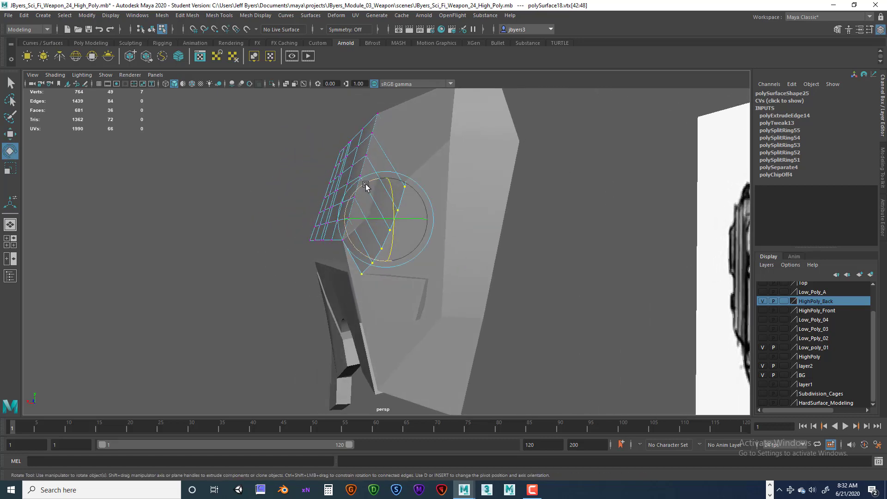
pyautogui.moveTo(365, 185); pyautogui.dragTo(373, 189)
pyautogui.hotkey('ctrl', 'z')
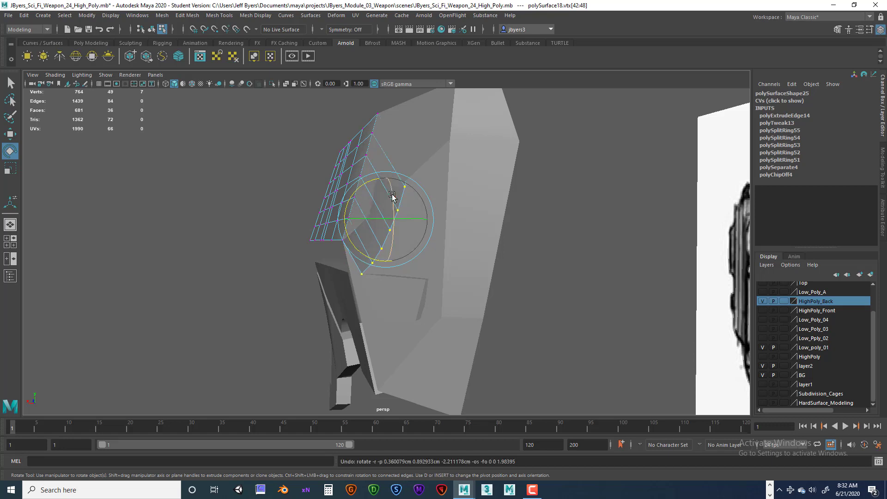
pyautogui.hotkey('ctrl', 'z')
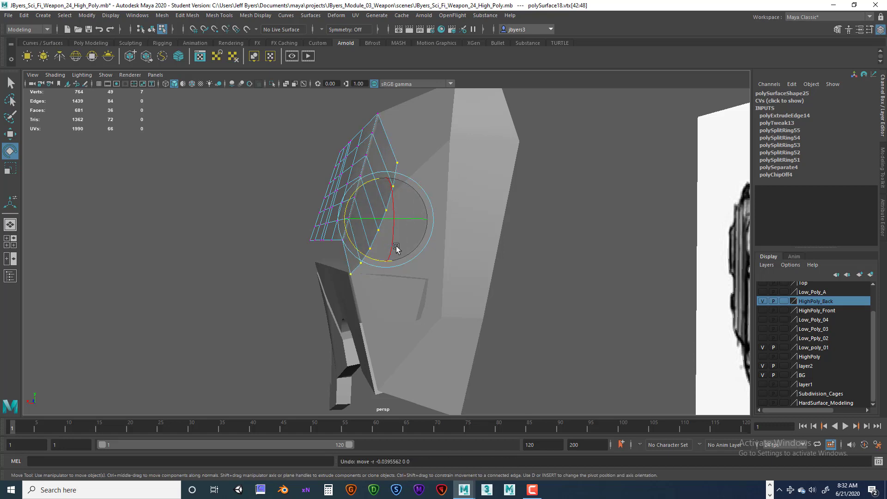
# Move the rear arc vertices inward toward the weapon body, then return to object selection
pyautogui.press('w')
pyautogui.moveTo(347, 222); pyautogui.dragTo(359, 216)
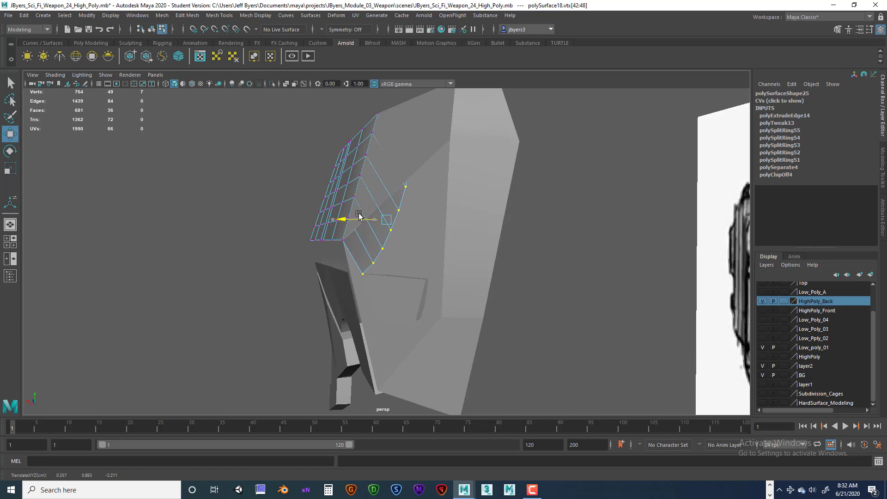
pyautogui.keyDown('alt'); pyautogui.moveTo(400, 247); pyautogui.dragTo(413, 233); pyautogui.keyUp('alt')
pyautogui.keyDown('alt'); pyautogui.moveTo(456, 171); pyautogui.dragTo(538, 166); pyautogui.keyUp('alt')
pyautogui.rightClick(532, 167)
pyautogui.click(524, 233)
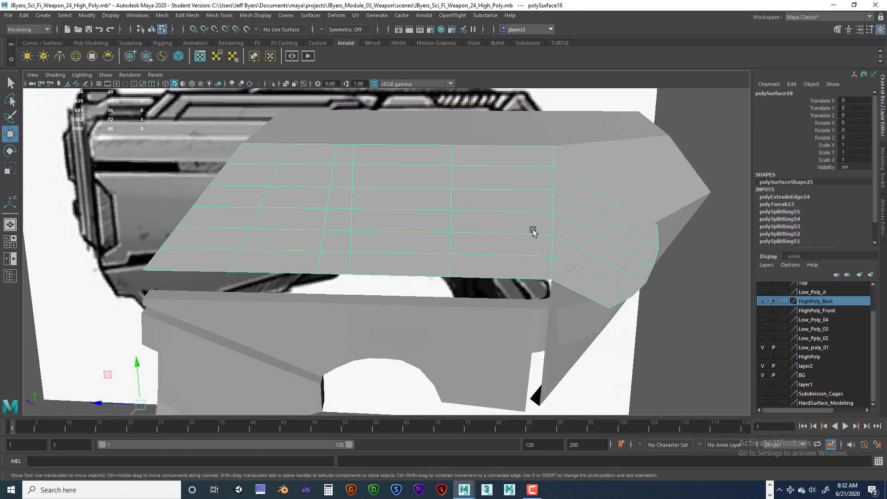
pyautogui.keyDown('alt'); pyautogui.moveTo(531, 231); pyautogui.dragTo(529, 196); pyautogui.keyUp('alt')
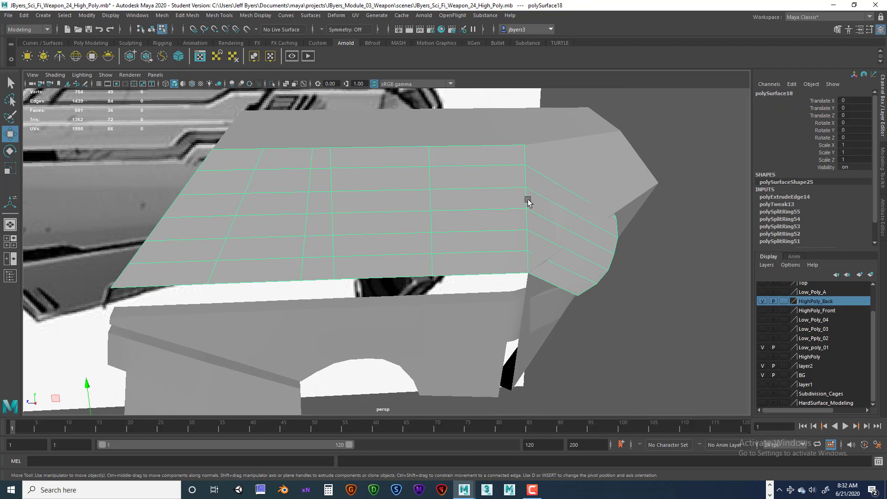
pyautogui.rightClick(532, 180)
pyautogui.click(526, 188)
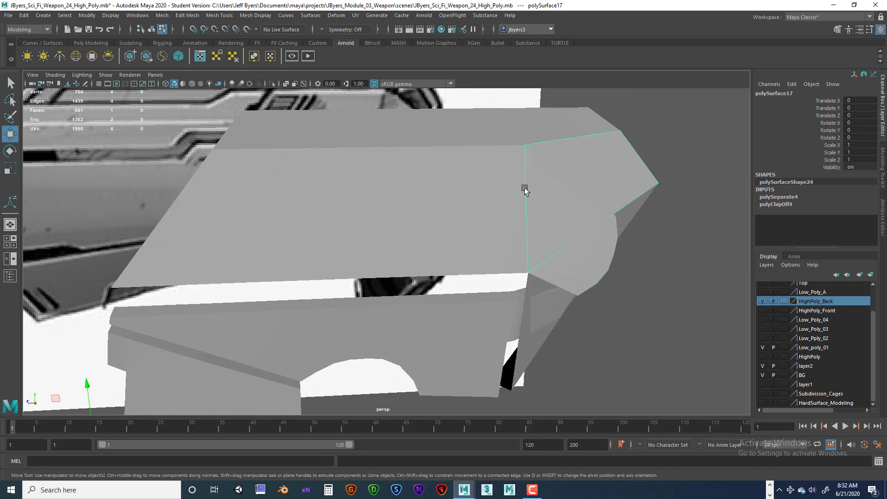
pyautogui.click(496, 183)
pyautogui.rightClick(496, 184)
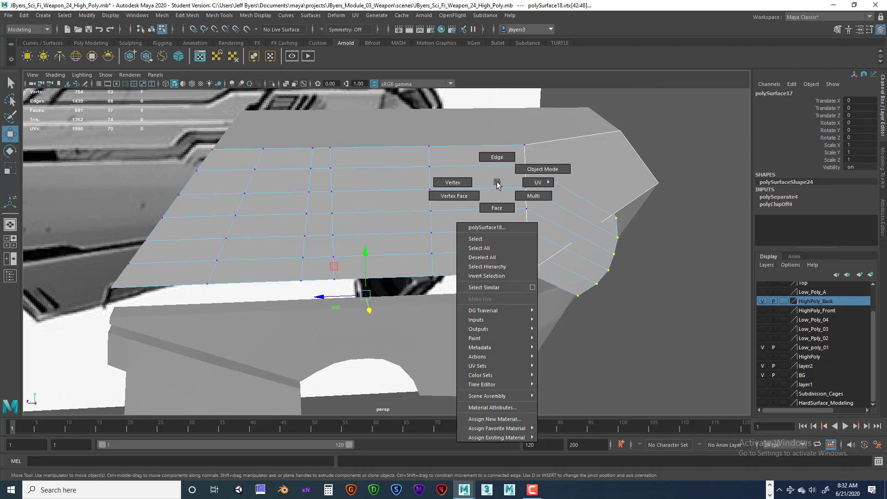
pyautogui.click(497, 226)
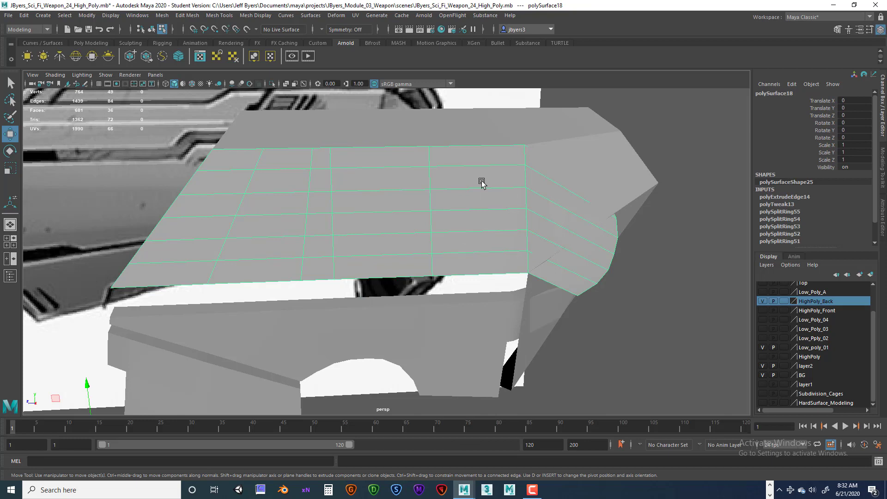
pyautogui.rightClick(598, 168)
pyautogui.click(603, 214)
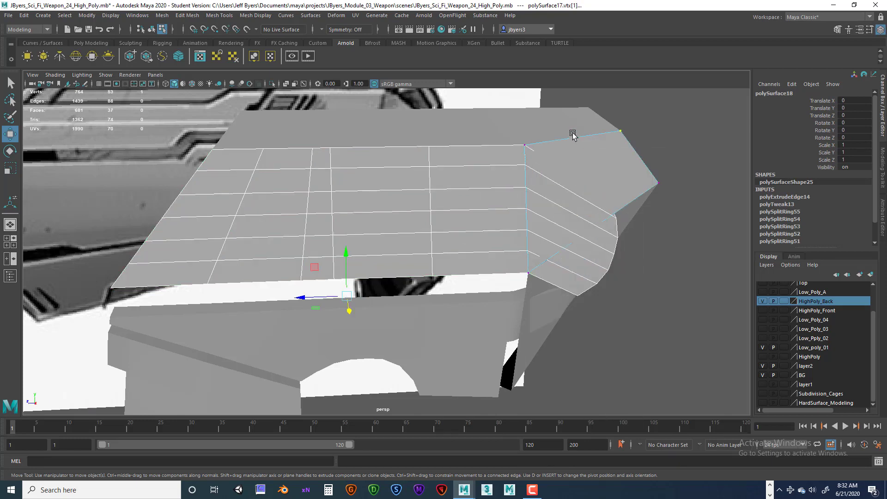
pyautogui.rightClick(589, 194)
pyautogui.click(592, 192)
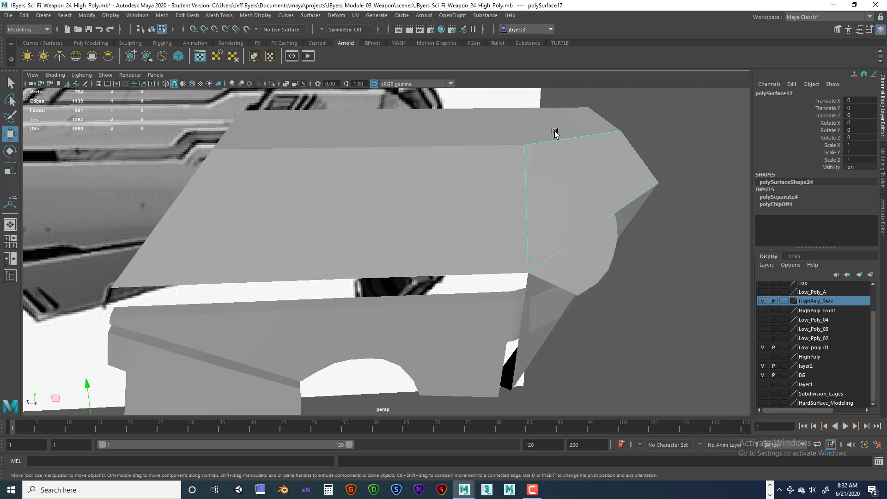
# Put the low-poly top panel, rear side panel and rear end surfaces on a new display layer set to Reference
pyautogui.press('F8')
pyautogui.click(489, 137)
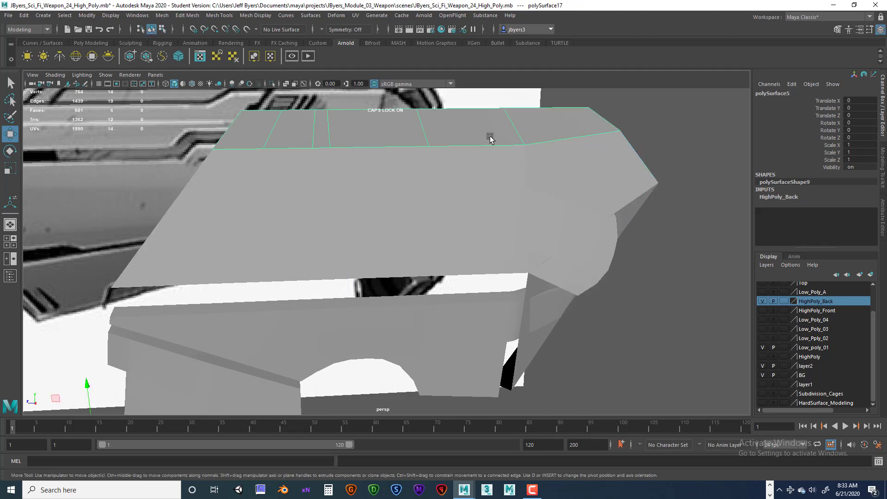
pyautogui.click(614, 155)
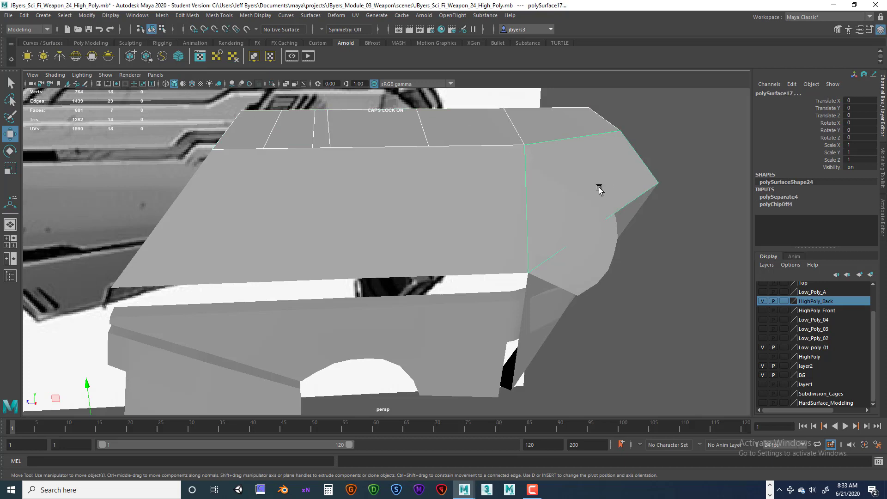
pyautogui.keyDown('alt'); pyautogui.moveTo(553, 193); pyautogui.dragTo(638, 235); pyautogui.keyUp('alt')
pyautogui.click(564, 238)
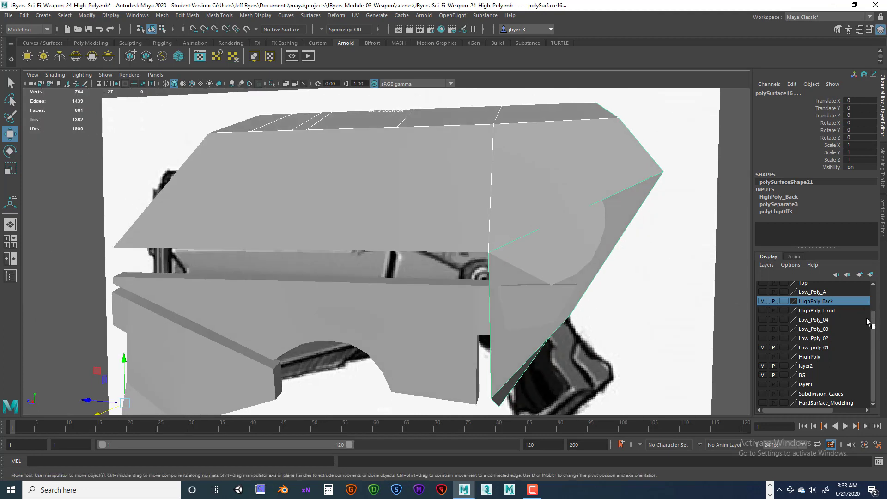
pyautogui.moveTo(872, 329); pyautogui.dragTo(877, 290)
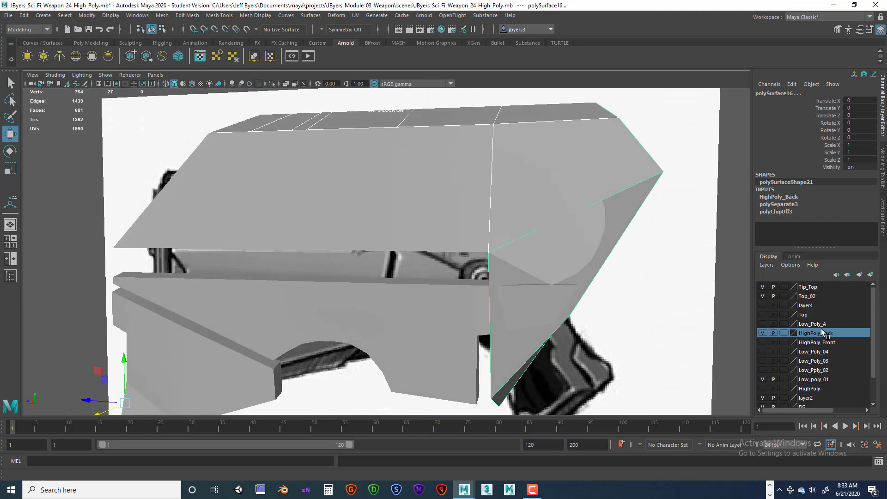
pyautogui.click(870, 274)
pyautogui.click(808, 288)
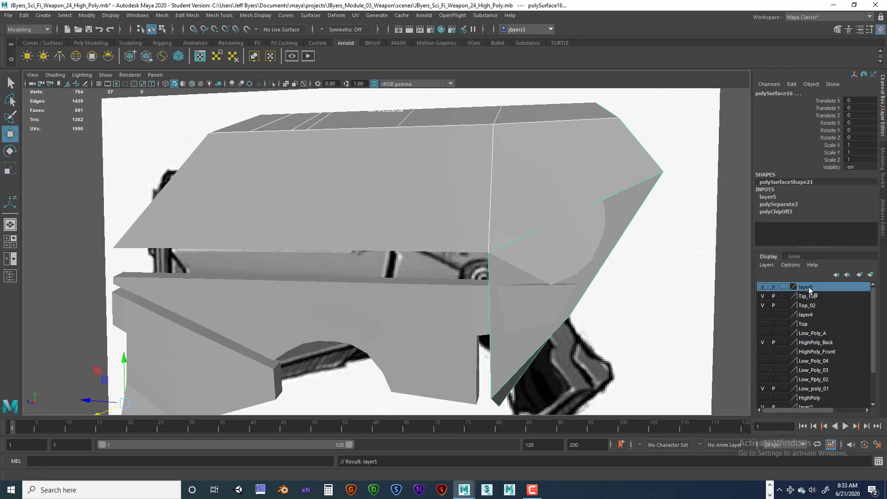
pyautogui.click(784, 286)
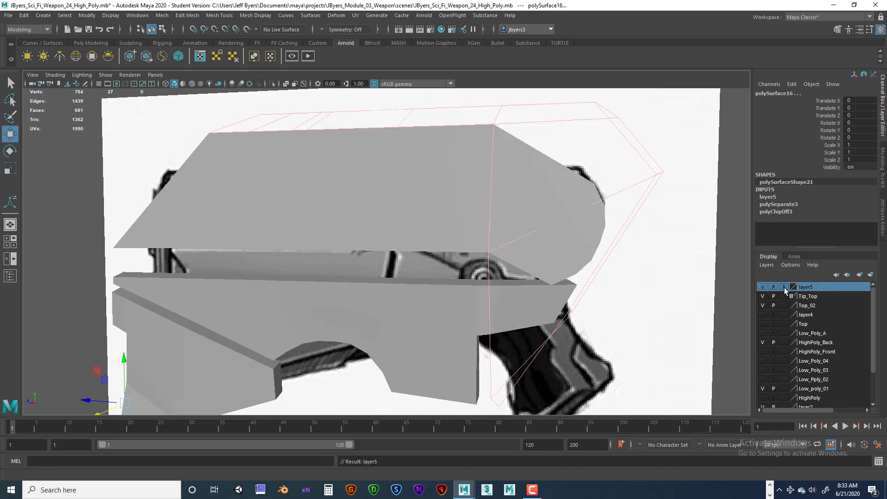
pyautogui.click(784, 286)
pyautogui.click(763, 287)
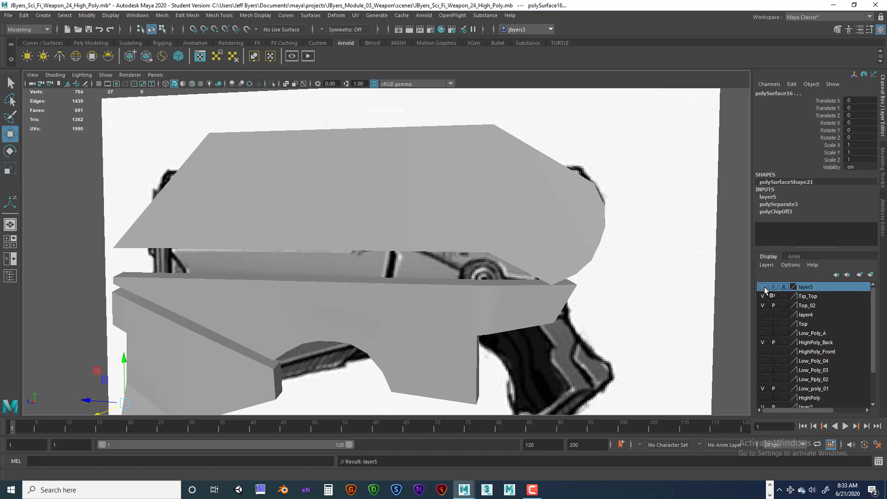
pyautogui.click(763, 287)
# Check that the referenced surfaces cannot be picked, then select only the gridded upper side shell
pyautogui.click(631, 160)
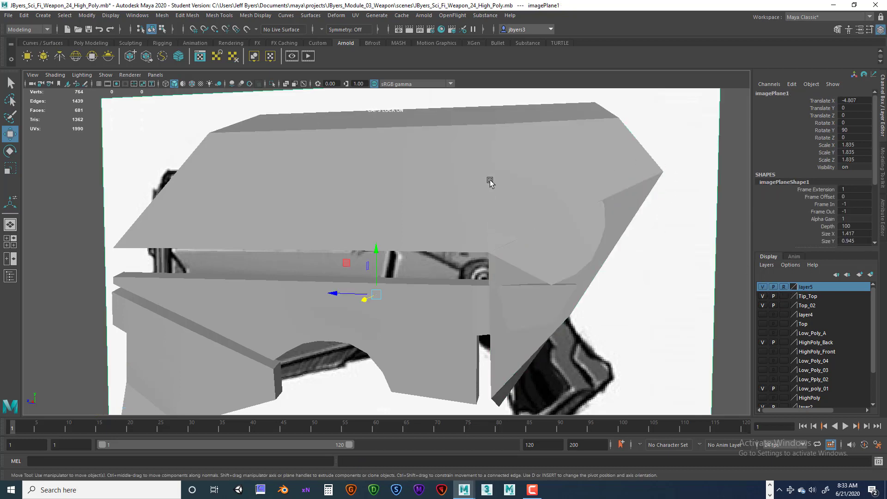
pyautogui.click(546, 107)
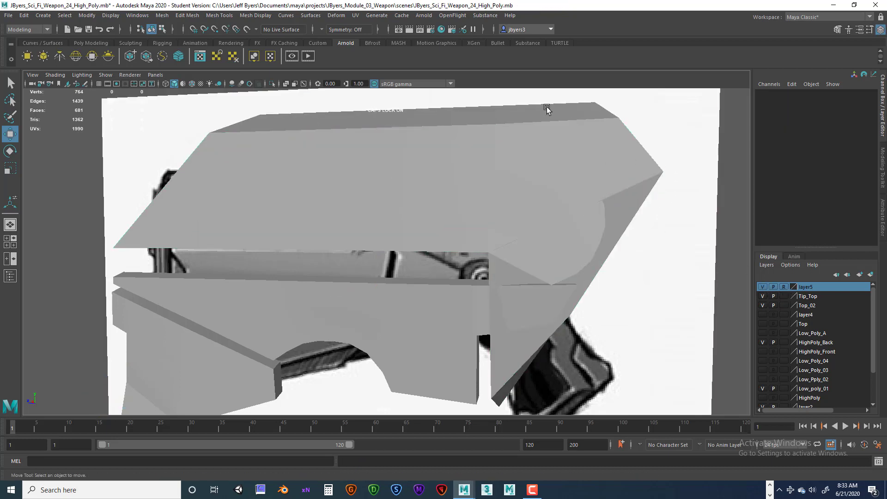
pyautogui.keyDown('alt'); pyautogui.moveTo(634, 205); pyautogui.dragTo(507, 226); pyautogui.keyUp('alt')
pyautogui.scroll(3, 507, 234)
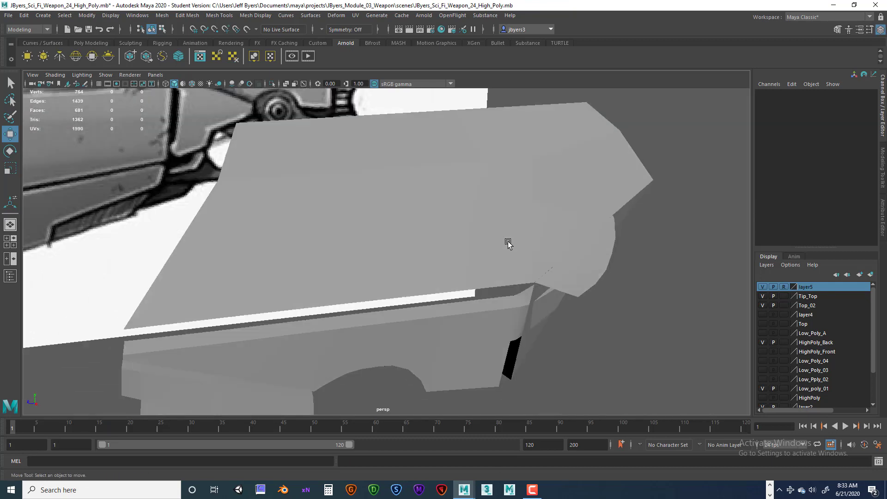
pyautogui.click(392, 257)
pyautogui.keyDown('alt'); pyautogui.moveTo(393, 257); pyautogui.dragTo(415, 231); pyautogui.keyUp('alt')
pyautogui.press('capslock')
pyautogui.keyDown('alt'); pyautogui.moveTo(559, 275); pyautogui.dragTo(885, 399); pyautogui.keyUp('alt')
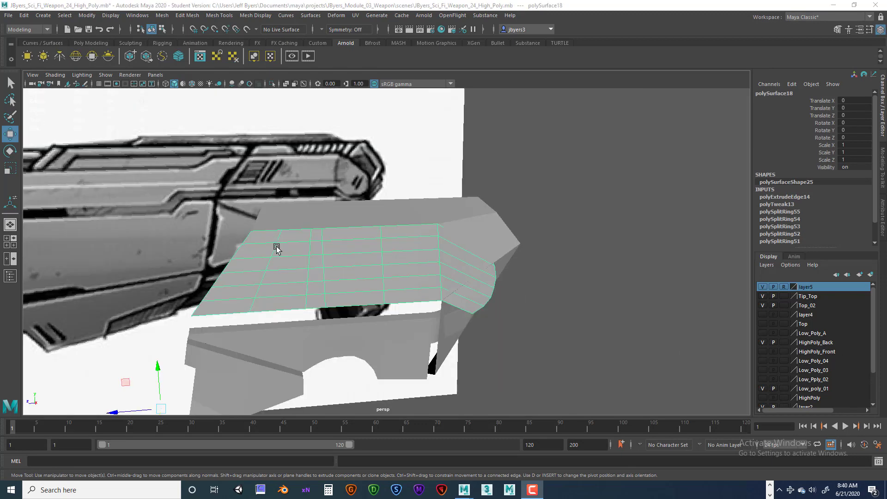
pyautogui.keyDown('alt'); pyautogui.moveTo(276, 248); pyautogui.dragTo(333, 252); pyautogui.keyUp('alt')
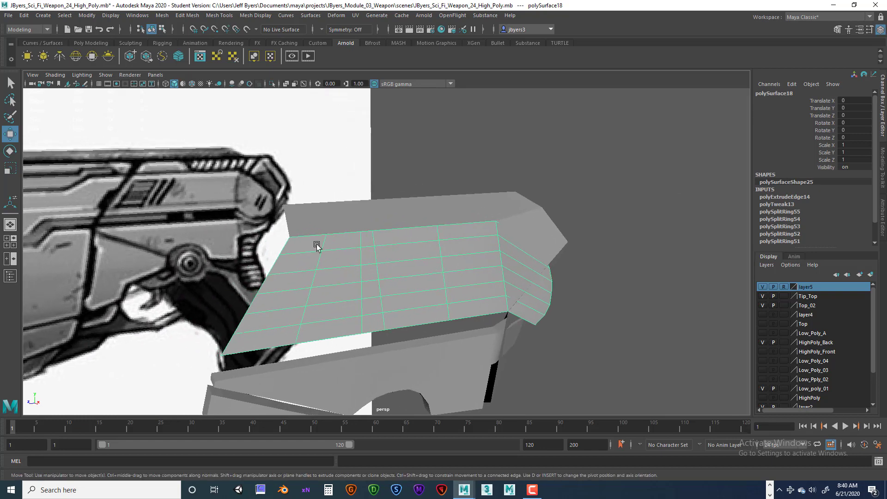
pyautogui.press('q')
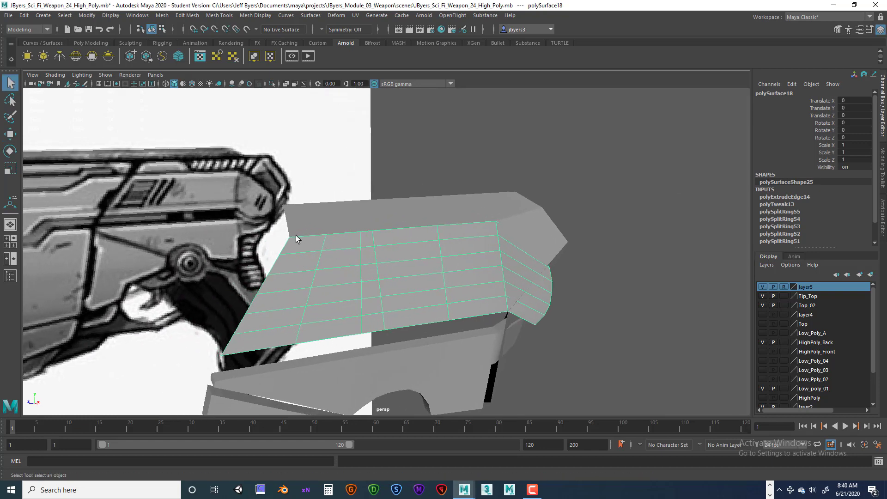
pyautogui.keyDown('alt'); pyautogui.moveTo(303, 258); pyautogui.dragTo(377, 239); pyautogui.keyUp('alt')
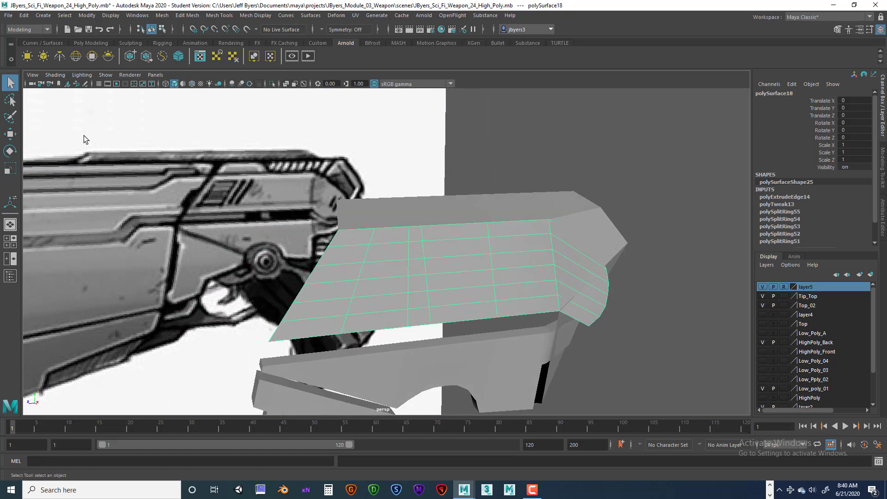
pyautogui.doubleClick(10, 84)
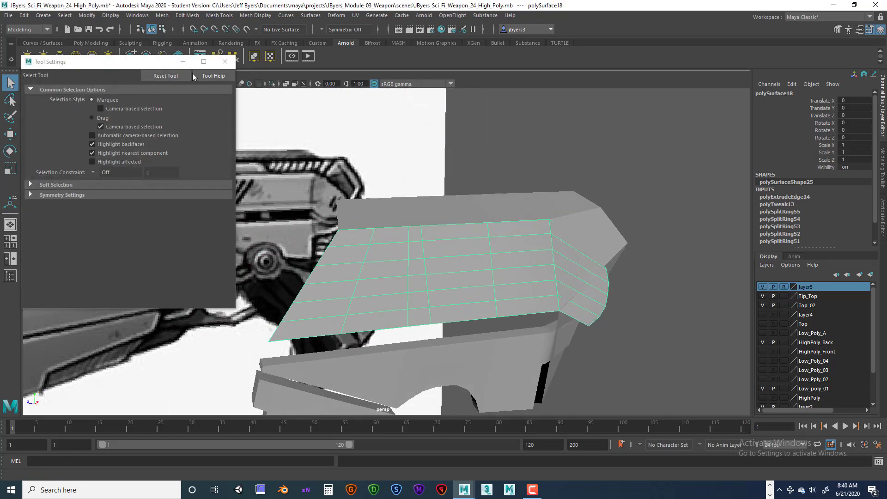
pyautogui.click(231, 59)
pyautogui.keyDown('alt'); pyautogui.moveTo(396, 233); pyautogui.dragTo(351, 212); pyautogui.keyUp('alt')
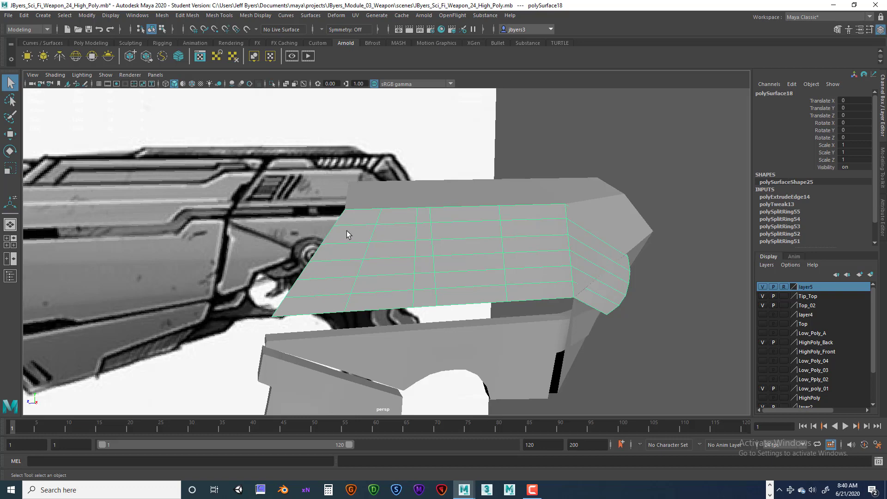
pyautogui.keyDown('alt'); pyautogui.moveTo(400, 235); pyautogui.dragTo(376, 242); pyautogui.keyUp('alt')
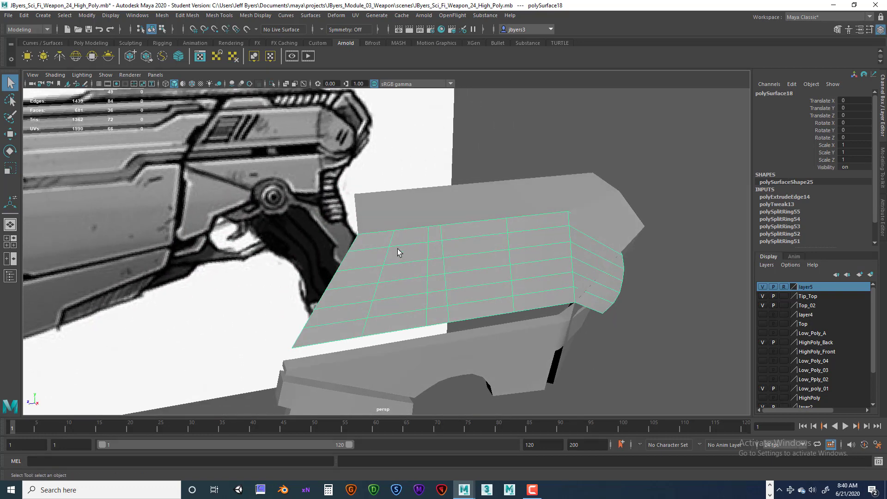
# Insert edge loops close to the side shell's upper and lower borders, and show wireframe over the shaded surfaces
pyautogui.keyDown('shift'); pyautogui.moveTo(397, 252); pyautogui.dragTo(352, 253, button='right'); pyautogui.keyUp('shift')
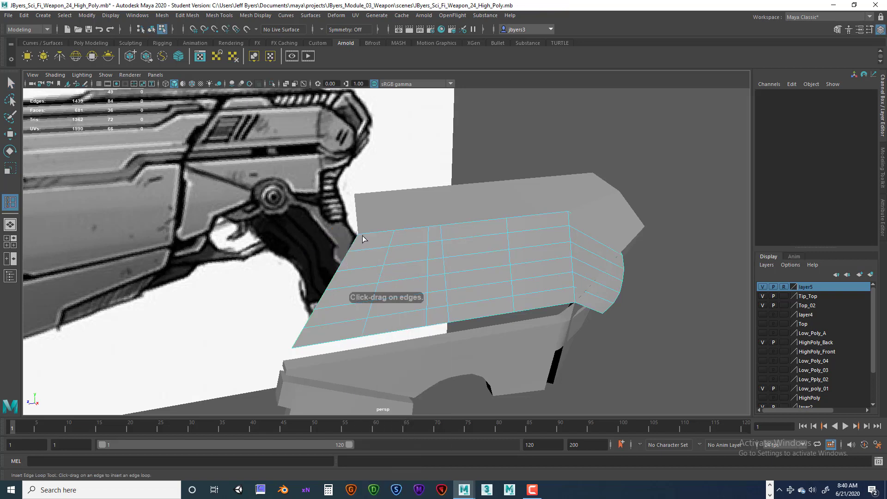
pyautogui.moveTo(362, 237); pyautogui.dragTo(361, 242)
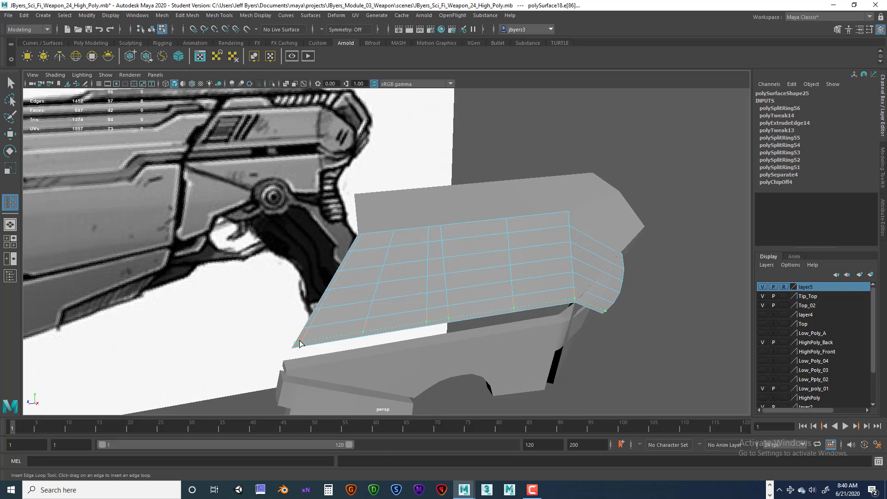
pyautogui.moveTo(299, 342); pyautogui.dragTo(300, 342)
pyautogui.keyDown('alt'); pyautogui.moveTo(367, 309); pyautogui.dragTo(347, 307); pyautogui.keyUp('alt')
pyautogui.keyDown('alt'); pyautogui.moveTo(347, 307); pyautogui.dragTo(318, 299, button='middle'); pyautogui.keyUp('alt')
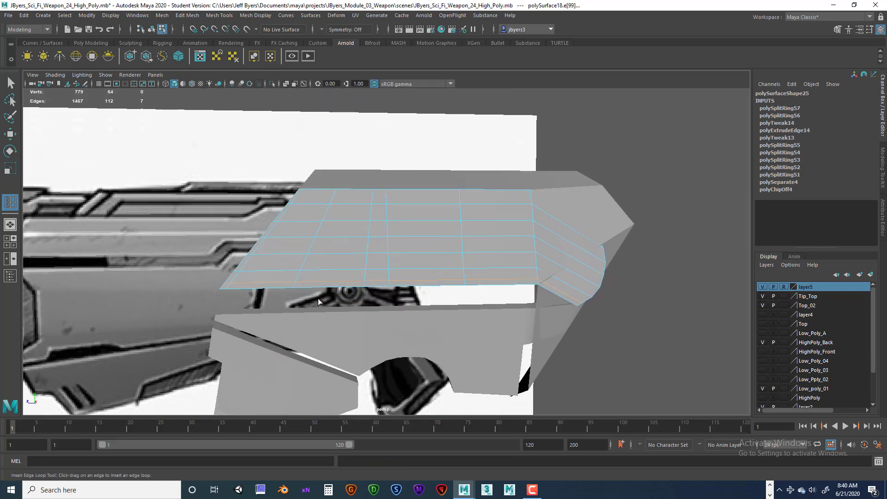
pyautogui.click(192, 84)
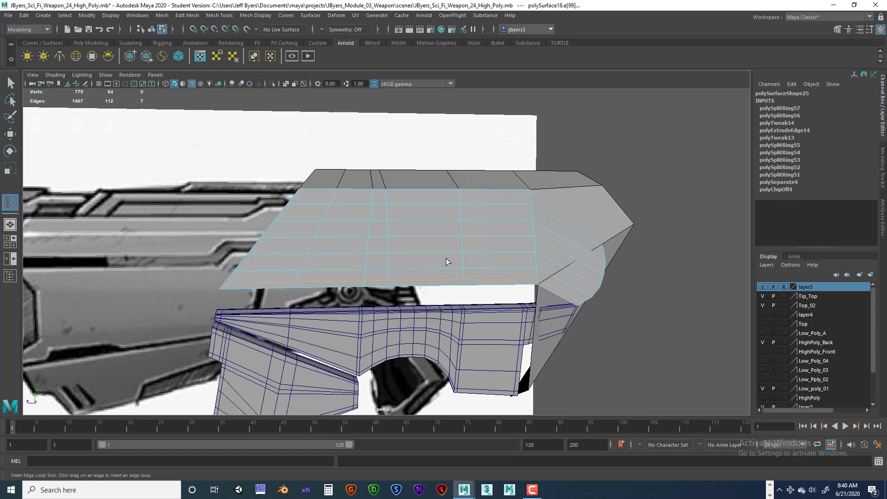
# Undo the last edge loop and insert a new one close to the side shell's lower border
pyautogui.keyDown('alt'); pyautogui.moveTo(448, 257); pyautogui.dragTo(436, 255); pyautogui.keyUp('alt')
pyautogui.keyDown('alt'); pyautogui.moveTo(396, 300); pyautogui.dragTo(386, 295); pyautogui.keyUp('alt')
pyautogui.keyDown('alt'); pyautogui.moveTo(304, 246); pyautogui.dragTo(304, 249); pyautogui.keyUp('alt')
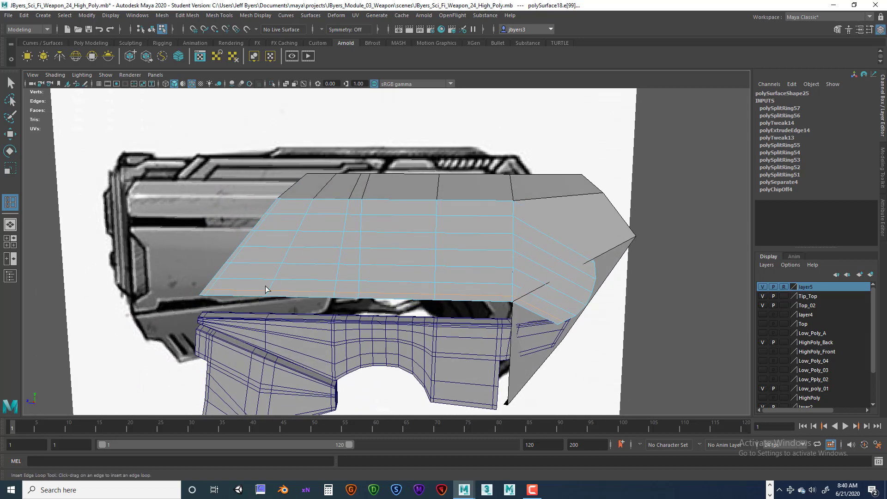
pyautogui.keyDown('alt'); pyautogui.moveTo(320, 252); pyautogui.dragTo(319, 249); pyautogui.keyUp('alt')
pyautogui.hotkey('ctrl', 'z')
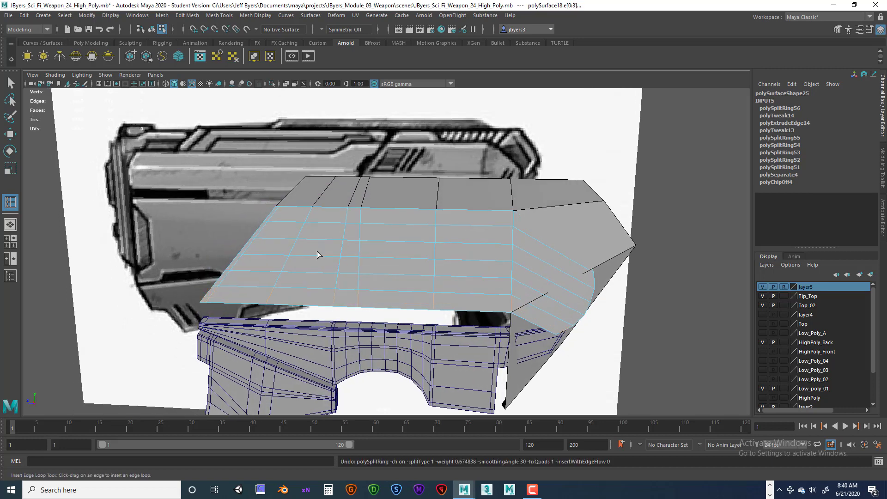
pyautogui.click(209, 298)
# Add supporting edge loops tight against the side shell's upper and lower borders
pyautogui.moveTo(277, 214); pyautogui.dragTo(277, 212)
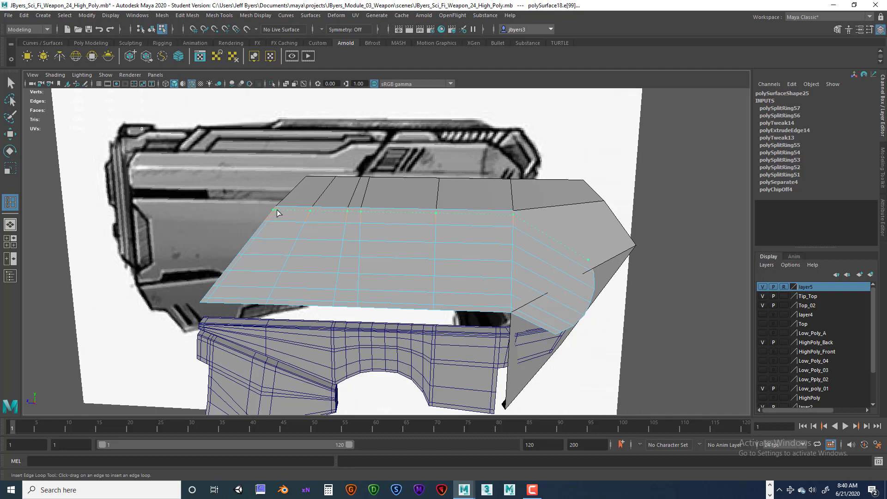
pyautogui.moveTo(277, 212); pyautogui.dragTo(278, 213)
pyautogui.moveTo(450, 254)
pyautogui.keyDown('alt'); pyautogui.mouseDown()
pyautogui.moveTo(455, 244)
pyautogui.moveTo(440, 241)
pyautogui.moveTo(451, 251)
pyautogui.mouseUp(); pyautogui.keyUp('alt')
pyautogui.moveTo(455, 319); pyautogui.dragTo(456, 320)
# Insert a supporting edge loop along the side shell's slanted front edge
pyautogui.keyDown('alt'); pyautogui.moveTo(503, 288); pyautogui.dragTo(422, 234); pyautogui.keyUp('alt')
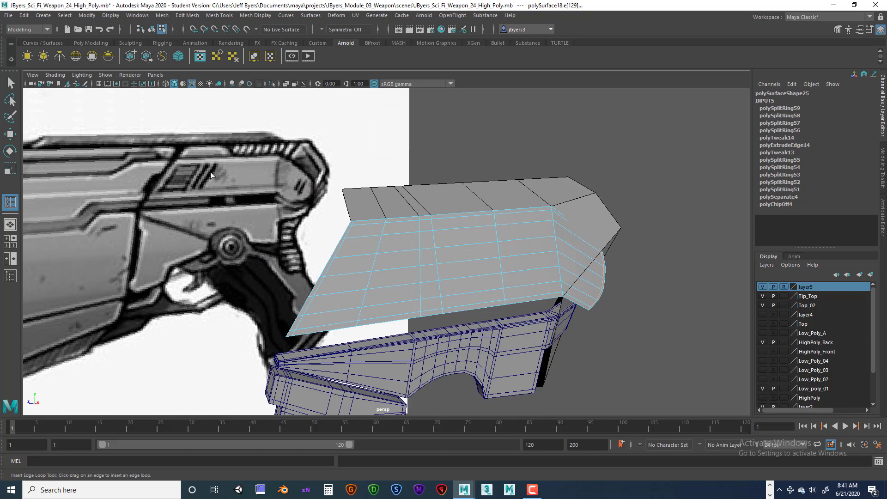
pyautogui.keyDown('alt'); pyautogui.moveTo(439, 231); pyautogui.dragTo(432, 230); pyautogui.keyUp('alt')
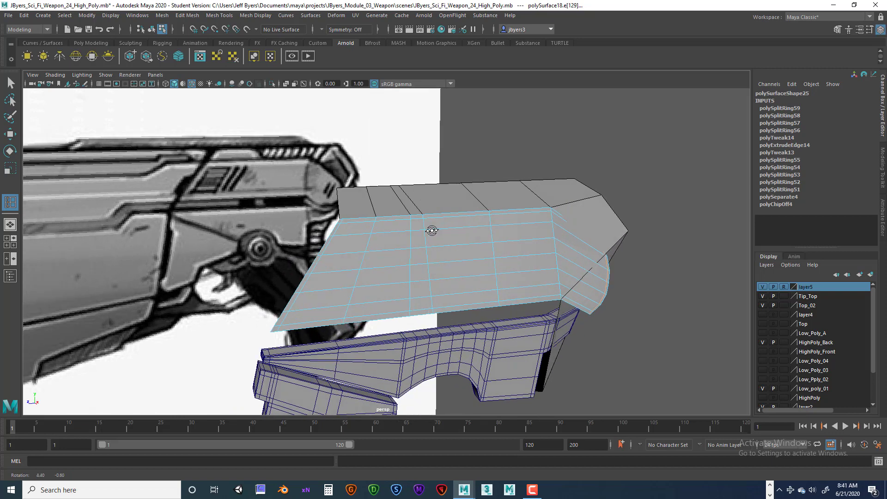
pyautogui.click(348, 223)
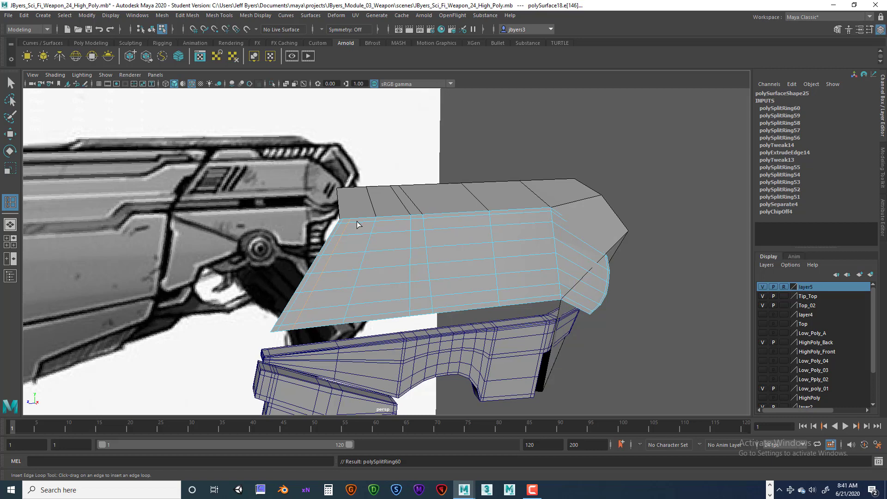
# Try an extra edge loop below the upper border and one on each side of the shell's rear vertical corner
pyautogui.moveTo(345, 230); pyautogui.dragTo(343, 228)
pyautogui.moveTo(549, 216); pyautogui.dragTo(548, 215)
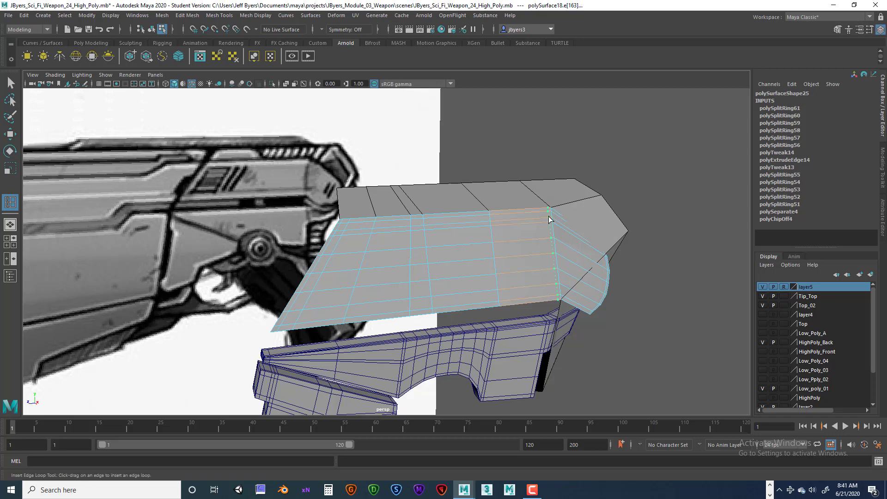
pyautogui.moveTo(562, 270); pyautogui.dragTo(561, 270)
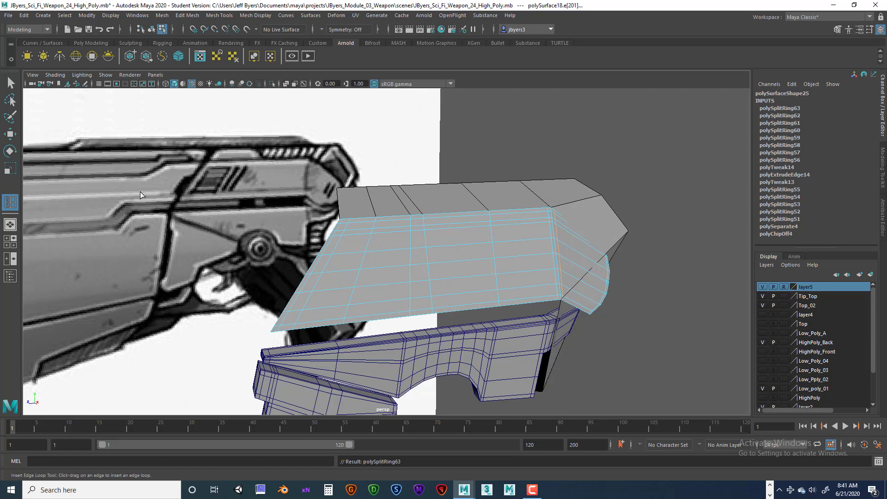
# Leave the Insert Edge Loop tool and undo the last three edge loops
pyautogui.click(10, 83)
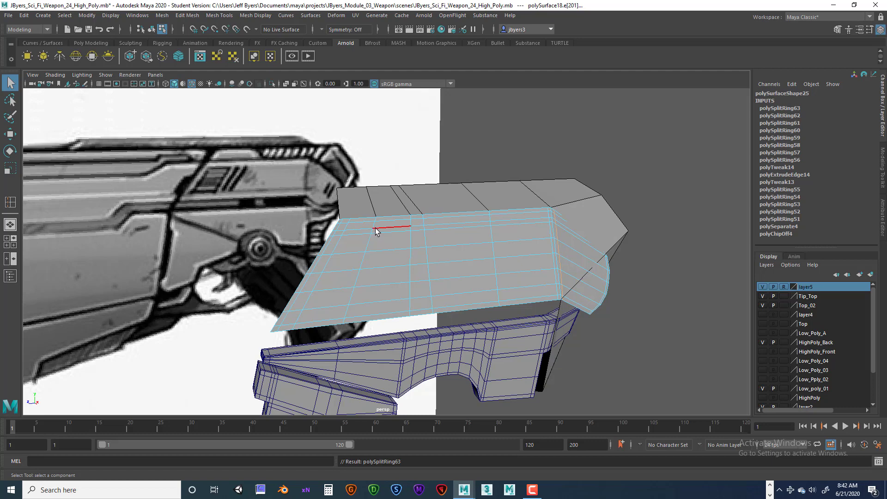
pyautogui.hotkey('ctrl', 'z')
pyautogui.hotkey('ctrl', 'z')
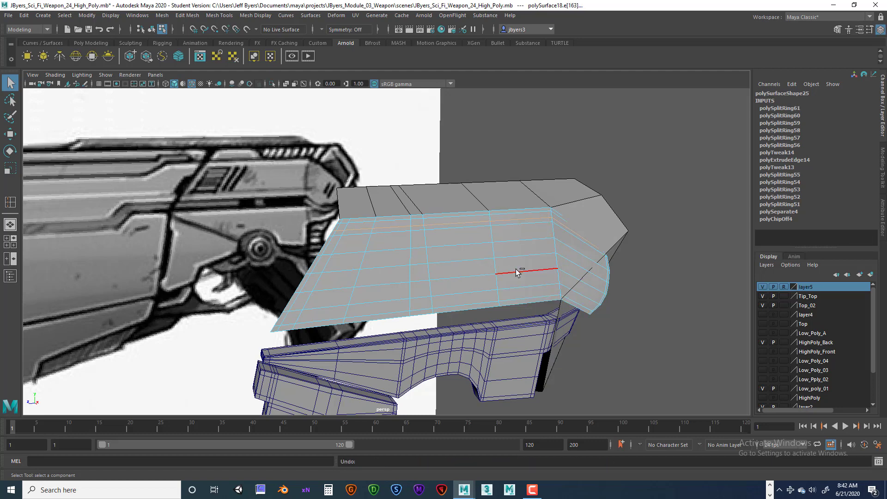
pyautogui.hotkey('ctrl', 'z')
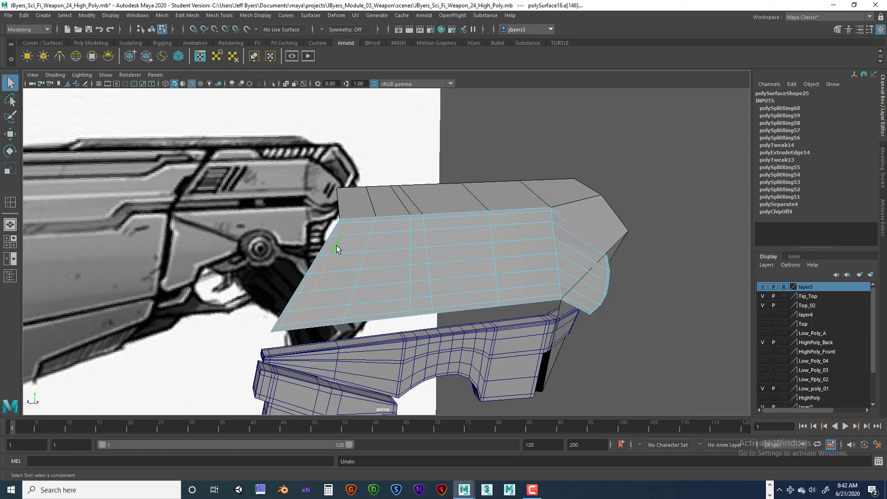
# Insert an edge loop on each side of the shell's vertical corner before the rounded rear end, then switch to face selection
pyautogui.moveTo(547, 215); pyautogui.dragTo(544, 263, button='right')
pyautogui.keyDown('shift'); pyautogui.rightClick(537, 216); pyautogui.keyUp('shift')
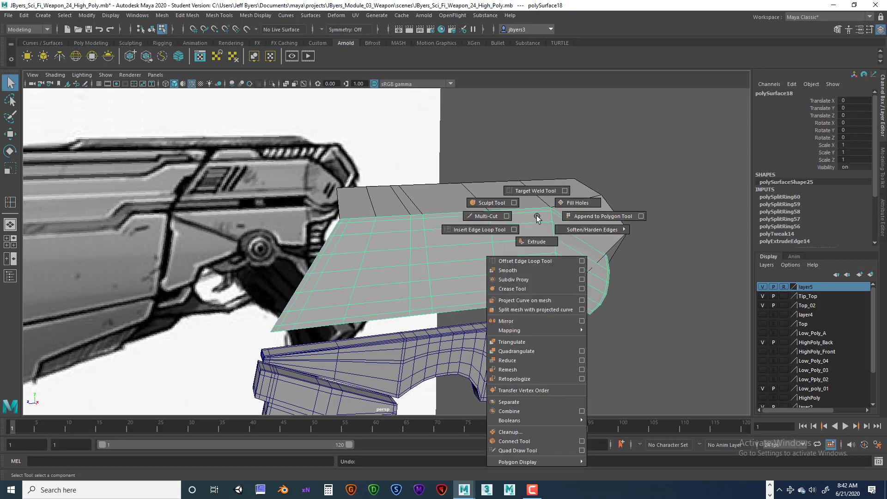
pyautogui.click(479, 230)
pyautogui.click(545, 225)
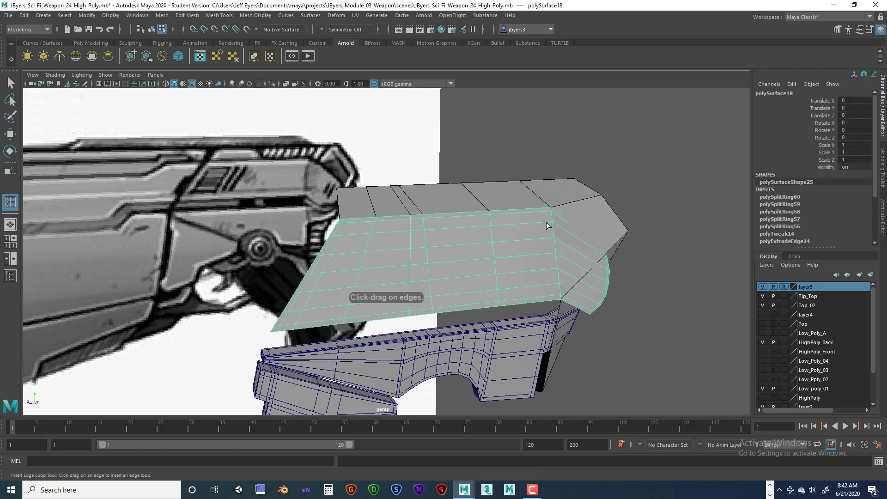
pyautogui.click(550, 224)
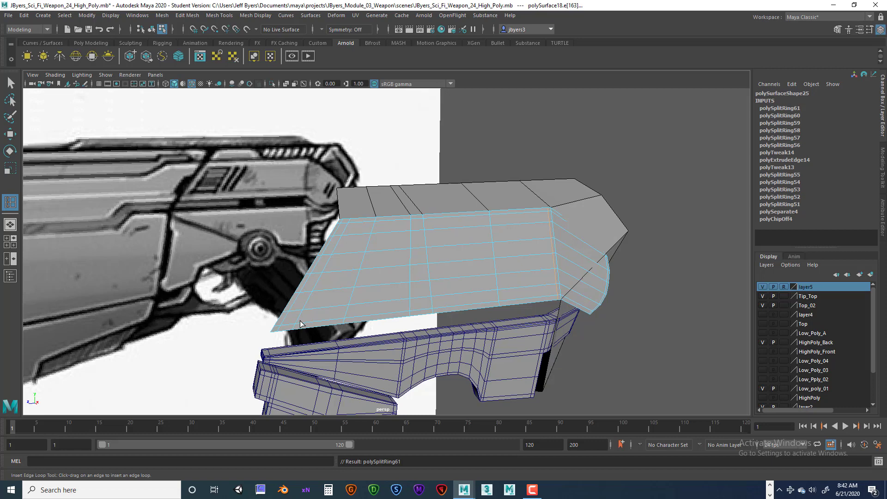
pyautogui.moveTo(561, 224); pyautogui.dragTo(556, 228)
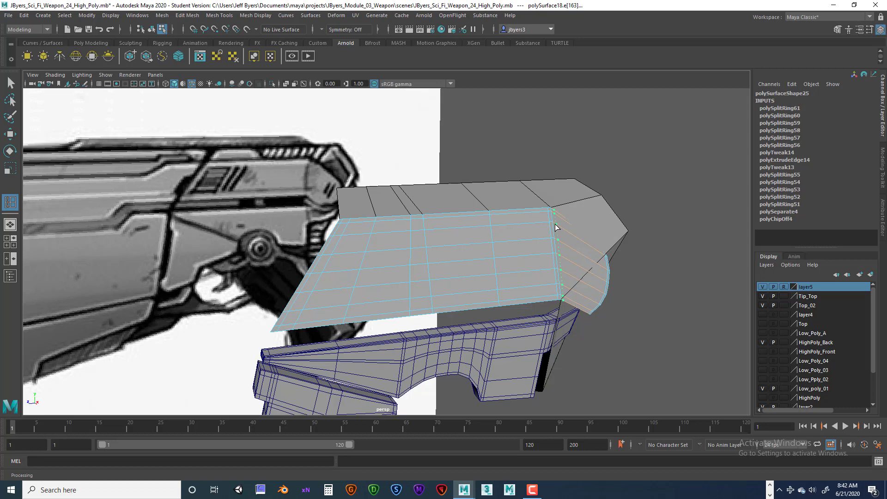
pyautogui.moveTo(554, 224); pyautogui.dragTo(555, 224)
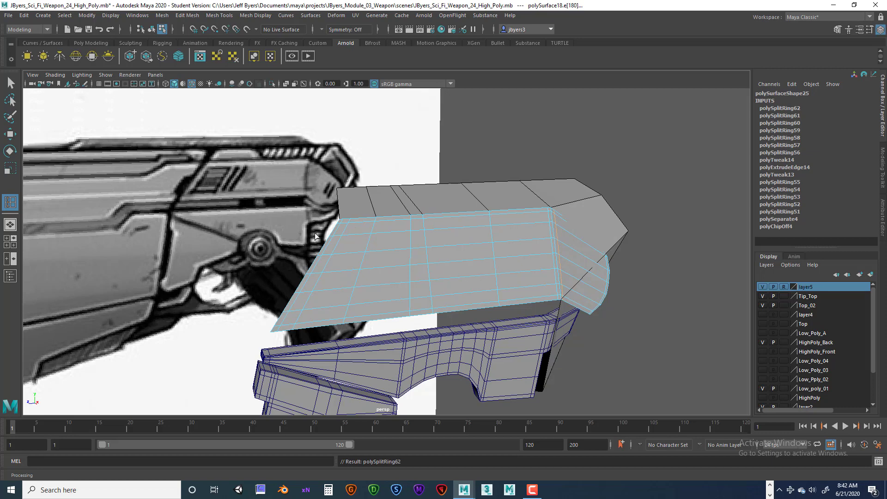
pyautogui.click(11, 83)
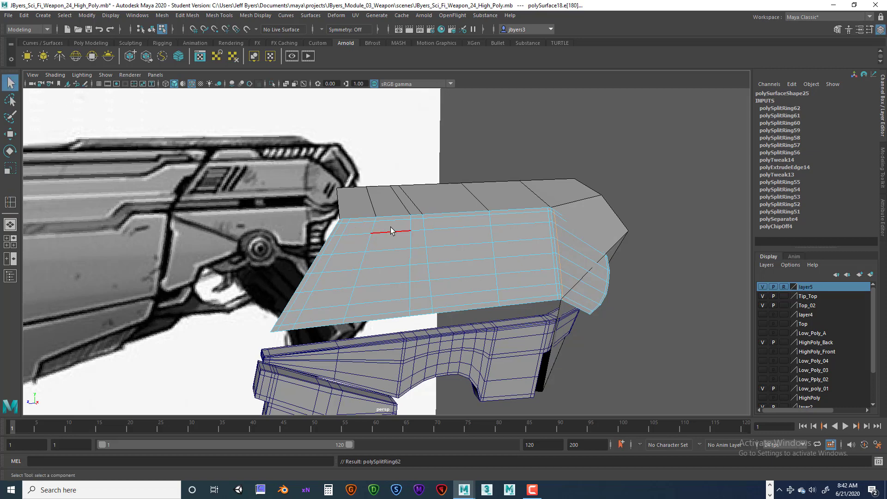
pyautogui.moveTo(397, 230); pyautogui.dragTo(397, 255, button='right')
# Select all interior faces of the flat side panel, inside its upper, front and lower border strips
pyautogui.click(351, 242)
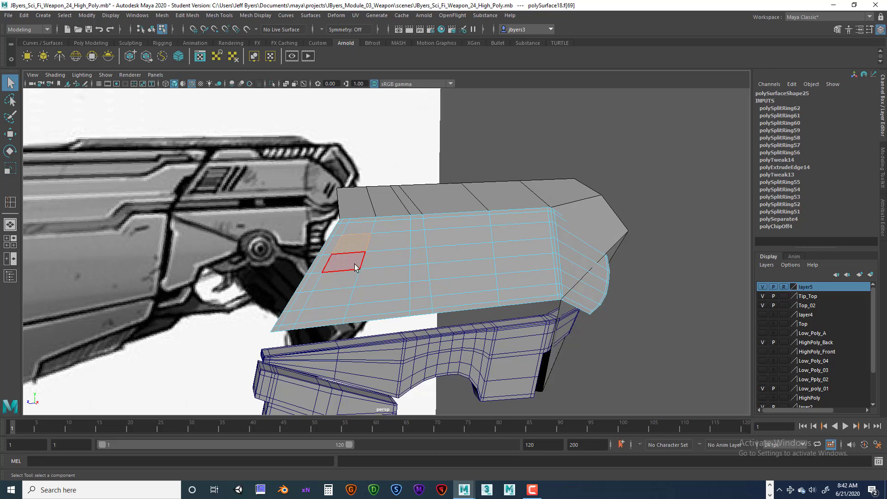
pyautogui.keyDown('shift'); pyautogui.moveTo(341, 291); pyautogui.dragTo(408, 307); pyautogui.keyUp('shift')
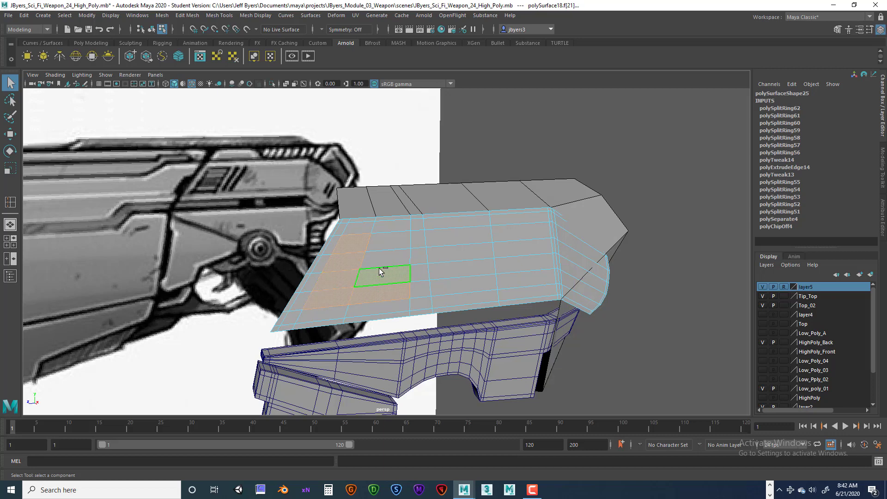
pyautogui.keyDown('shift'); pyautogui.moveTo(386, 237); pyautogui.dragTo(416, 241); pyautogui.keyUp('shift')
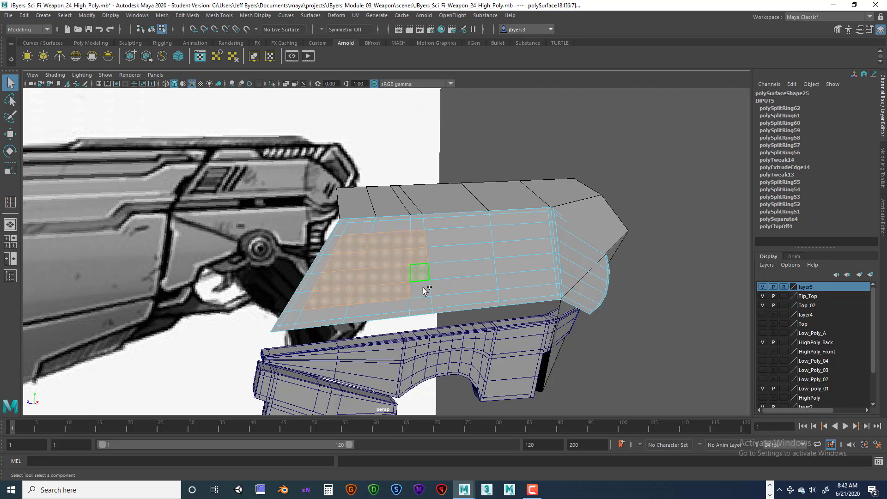
pyautogui.keyDown('shift'); pyautogui.click(457, 243); pyautogui.keyUp('shift')
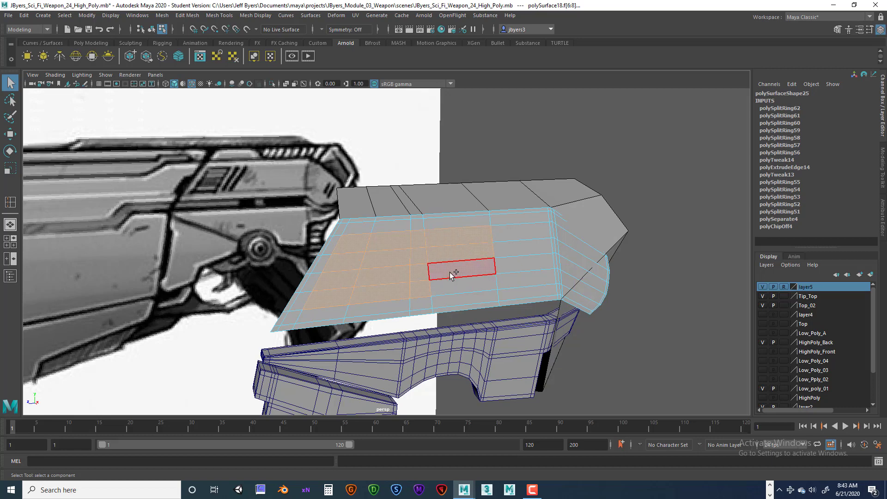
pyautogui.keyDown('shift'); pyautogui.click(450, 273); pyautogui.keyUp('shift')
pyautogui.keyDown('shift'); pyautogui.click(453, 287); pyautogui.keyUp('shift')
pyautogui.keyDown('shift'); pyautogui.click(510, 235); pyautogui.keyUp('shift')
pyautogui.keyDown('shift'); pyautogui.click(514, 246); pyautogui.keyUp('shift')
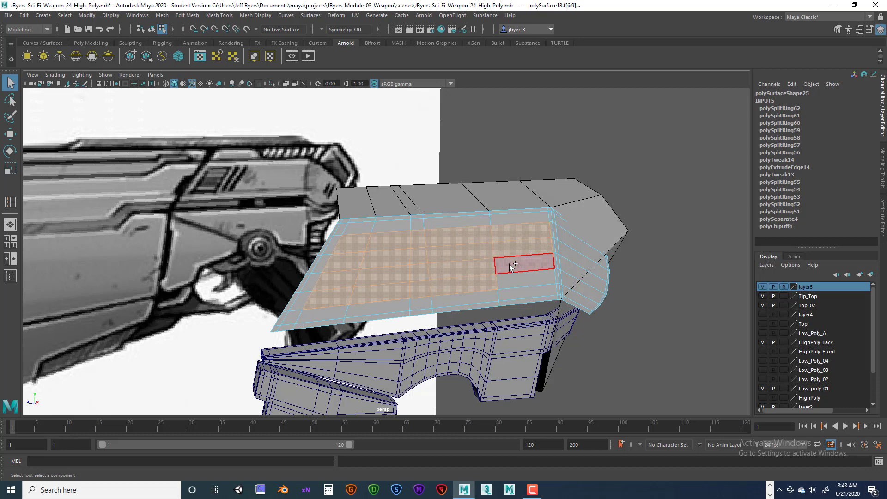
pyautogui.keyDown('shift'); pyautogui.click(510, 267); pyautogui.keyUp('shift')
pyautogui.keyDown('shift'); pyautogui.click(510, 279); pyautogui.keyUp('shift')
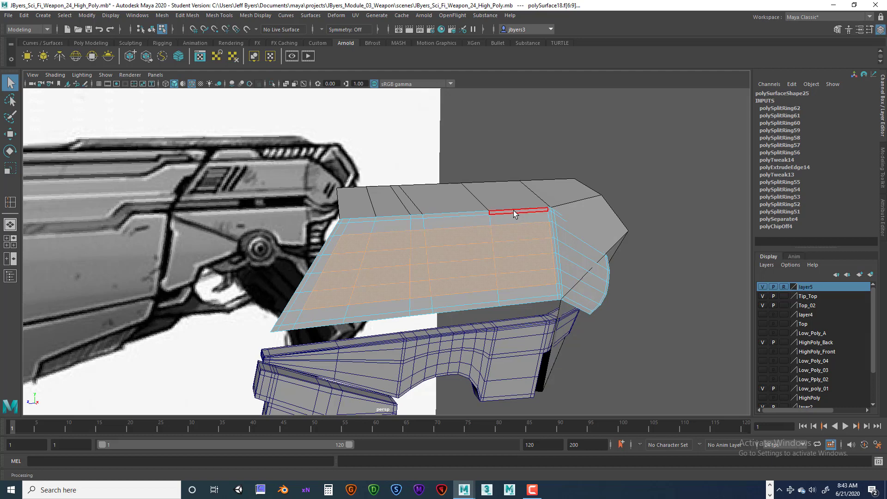
# Start a new face selection with the strips along the side panel's upper border, ending at the rear corner
pyautogui.click(340, 223)
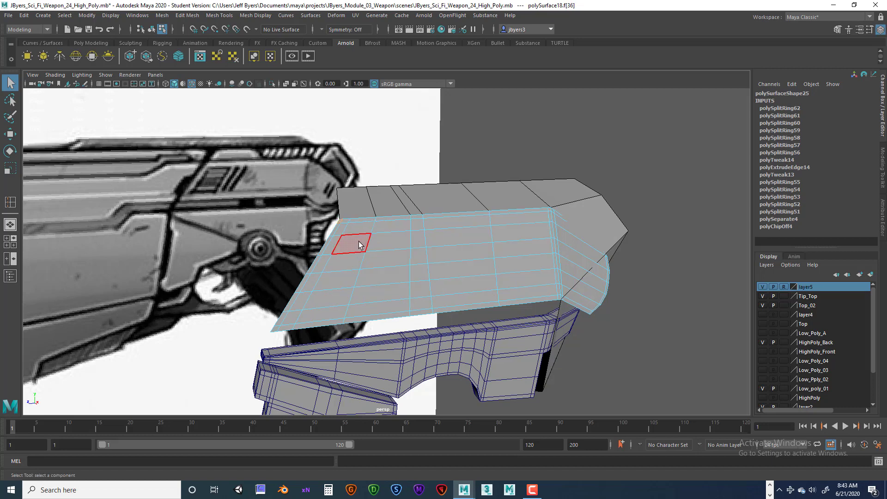
pyautogui.click(352, 220)
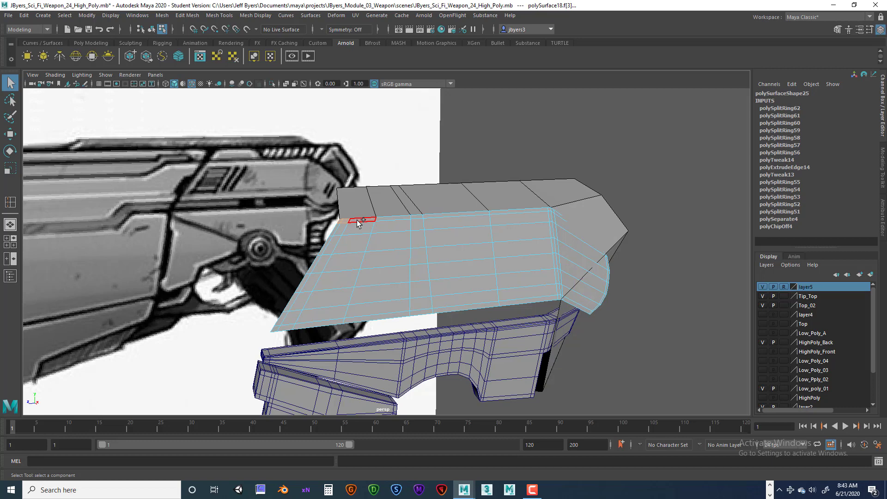
pyautogui.keyDown('shift'); pyautogui.click(396, 215); pyautogui.keyUp('shift')
pyautogui.keyDown('shift'); pyautogui.click(452, 215); pyautogui.keyUp('shift')
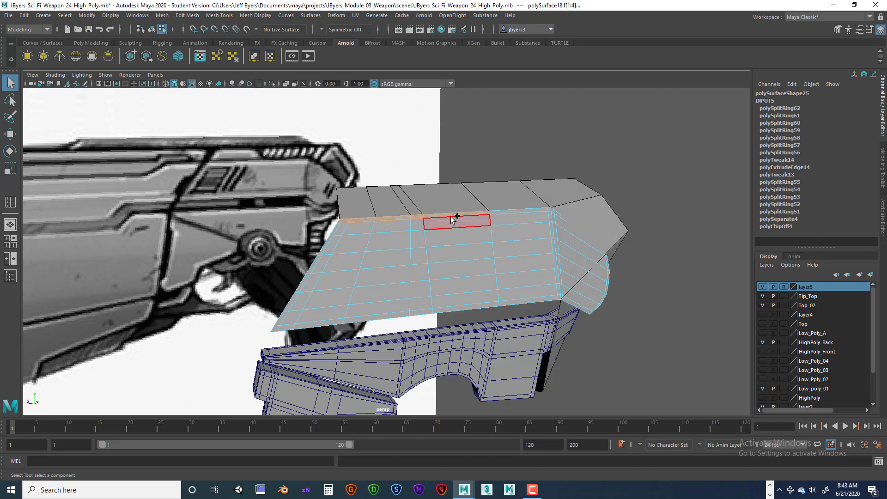
pyautogui.keyDown('shift'); pyautogui.click(505, 213); pyautogui.keyUp('shift')
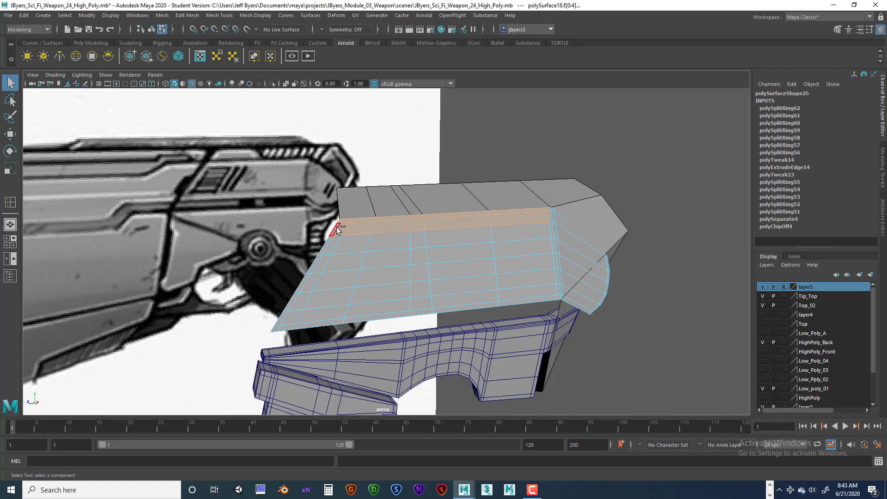
# Extend the selection to the next row of panel faces below the upper strips, then deselect that row
pyautogui.keyDown('shift'); pyautogui.click(353, 244); pyautogui.keyUp('shift')
pyautogui.keyDown('shift'); pyautogui.click(388, 241); pyautogui.keyUp('shift')
pyautogui.keyDown('shift'); pyautogui.click(417, 239); pyautogui.keyUp('shift')
pyautogui.keyDown('shift'); pyautogui.click(458, 238); pyautogui.keyUp('shift')
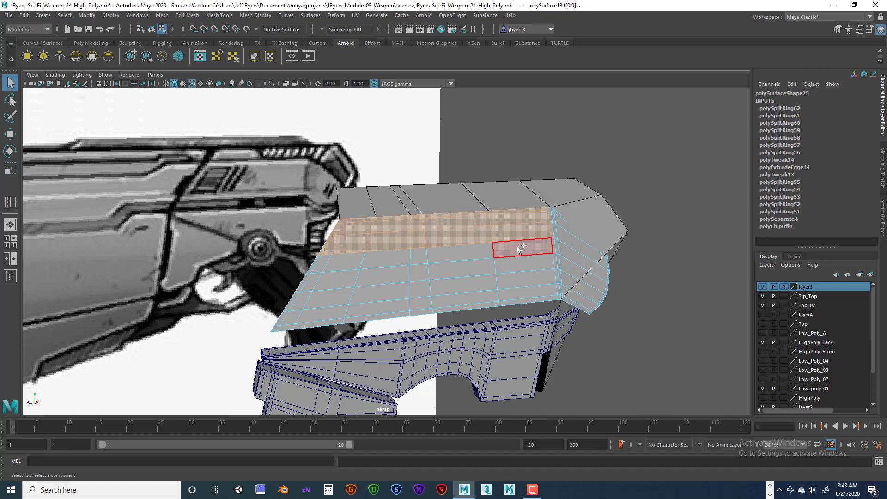
pyautogui.keyDown('ctrl'); pyautogui.click(463, 237); pyautogui.keyUp('ctrl')
pyautogui.keyDown('ctrl'); pyautogui.click(418, 238); pyautogui.keyUp('ctrl')
pyautogui.keyDown('ctrl'); pyautogui.click(396, 241); pyautogui.keyUp('ctrl')
pyautogui.keyDown('ctrl'); pyautogui.click(393, 242); pyautogui.keyUp('ctrl')
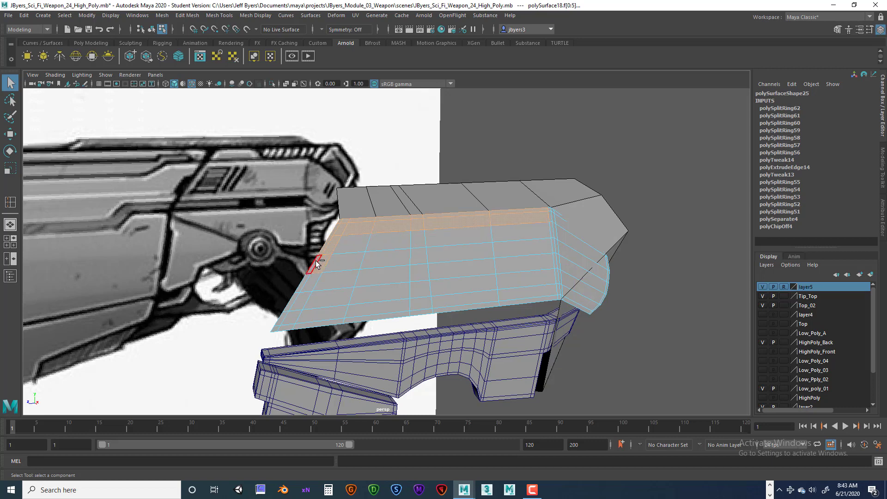
# Add the faces along the side panel's slanted front edge and its lower border strips to the selection
pyautogui.keyDown('shift'); pyautogui.click(311, 282); pyautogui.keyUp('shift')
pyautogui.keyDown('shift'); pyautogui.click(303, 281); pyautogui.keyUp('shift')
pyautogui.keyDown('shift'); pyautogui.click(300, 300); pyautogui.keyUp('shift')
pyautogui.keyDown('shift'); pyautogui.click(293, 301); pyautogui.keyUp('shift')
pyautogui.keyDown('shift'); pyautogui.click(284, 319); pyautogui.keyUp('shift')
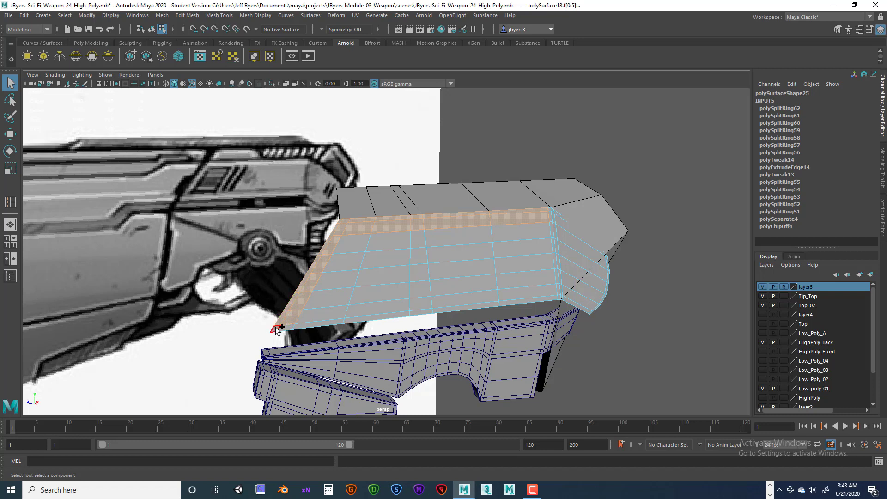
pyautogui.keyDown('shift'); pyautogui.click(319, 322); pyautogui.keyUp('shift')
pyautogui.keyDown('shift'); pyautogui.click(378, 316); pyautogui.keyUp('shift')
pyautogui.keyDown('shift'); pyautogui.click(421, 305); pyautogui.keyUp('shift')
pyautogui.keyDown('shift'); pyautogui.click(464, 303); pyautogui.keyUp('shift')
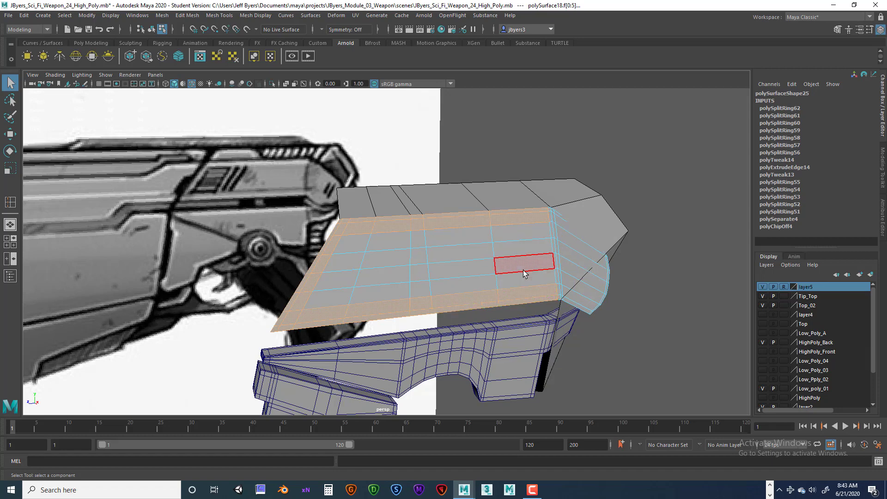
# Extrude the selected border faces outward with a Local Translate Z of about 0.025
pyautogui.keyDown('alt'); pyautogui.moveTo(518, 271); pyautogui.dragTo(491, 277); pyautogui.keyUp('alt')
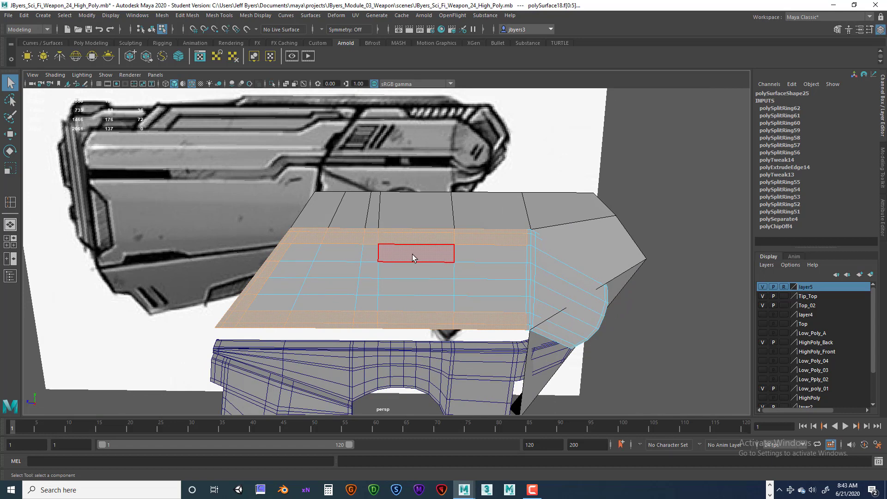
pyautogui.hotkey('ctrl', 'e')
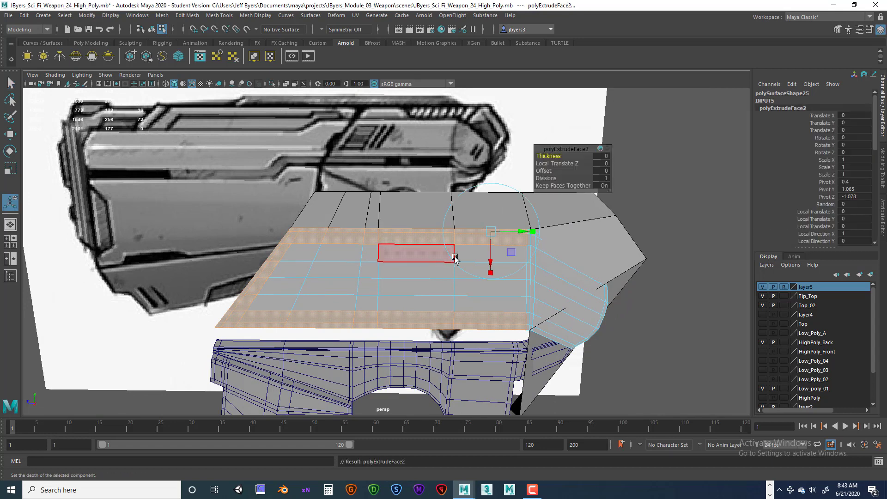
pyautogui.keyDown('alt'); pyautogui.moveTo(476, 258); pyautogui.dragTo(422, 265); pyautogui.keyUp('alt')
pyautogui.scroll(5, 425, 259)
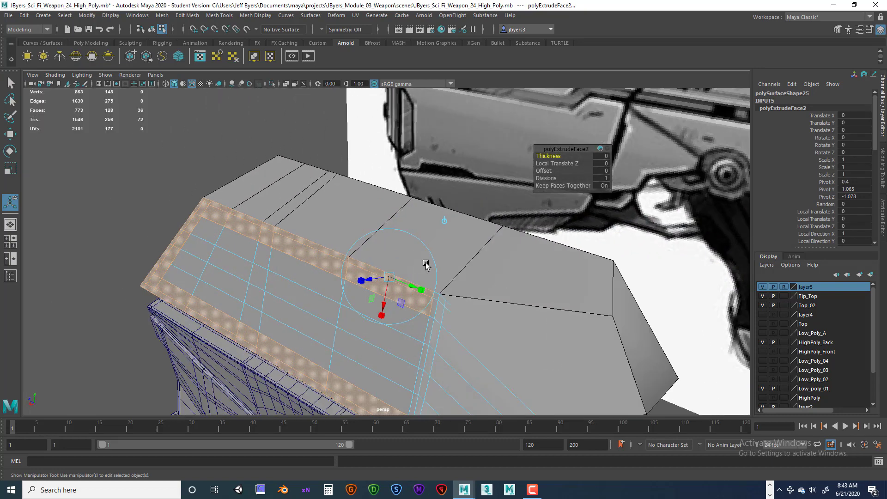
pyautogui.keyDown('alt'); pyautogui.moveTo(464, 229); pyautogui.dragTo(431, 214); pyautogui.keyUp('alt')
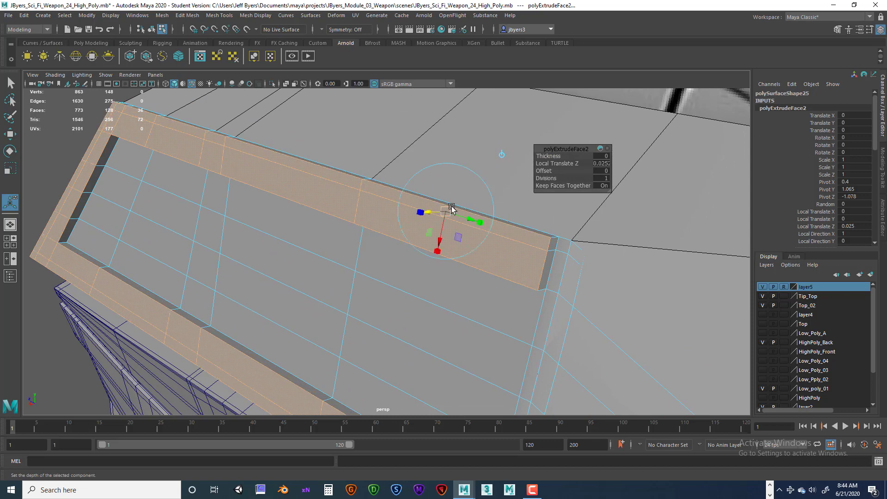
# Try to adjust the extruded border faces further, undo it and clear the face selection
pyautogui.moveTo(436, 251); pyautogui.dragTo(363, 219)
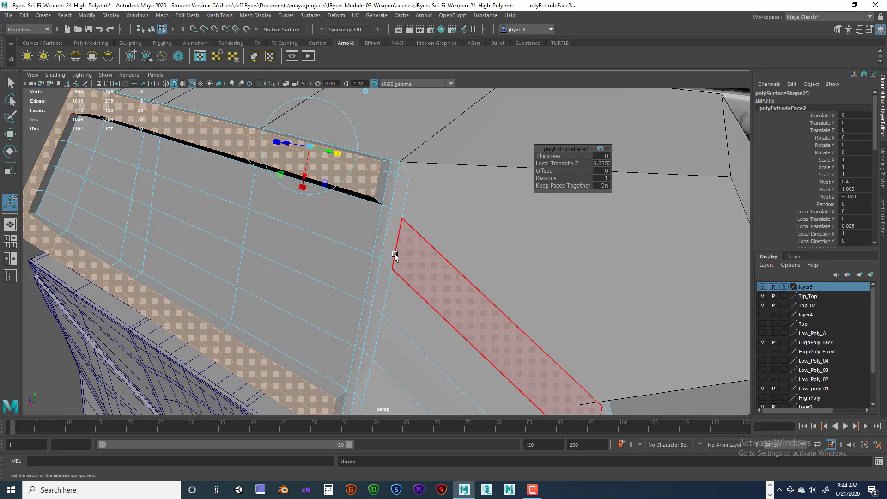
pyautogui.keyDown('alt'); pyautogui.moveTo(394, 252); pyautogui.dragTo(317, 260); pyautogui.keyUp('alt')
pyautogui.click(418, 163)
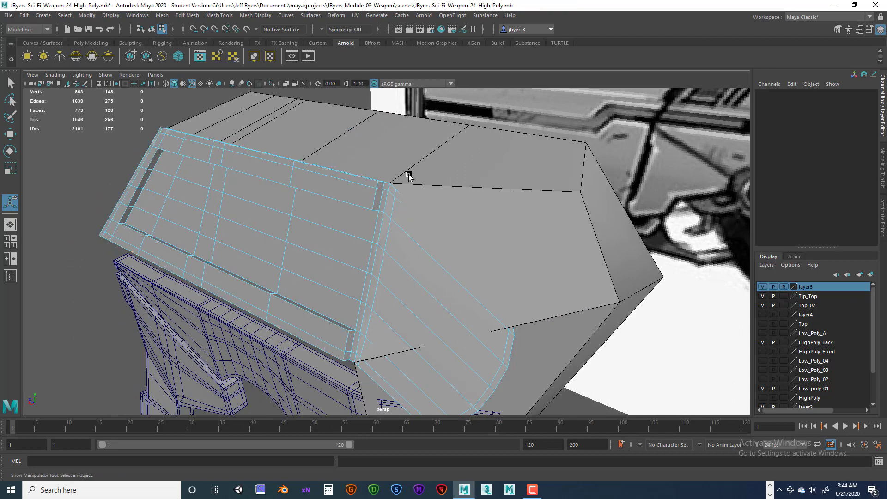
# Select the outer vertices at the rear ends of the raised upper and lower strips and move them along the panel's length
pyautogui.keyDown('alt'); pyautogui.moveTo(377, 195); pyautogui.dragTo(389, 201); pyautogui.keyUp('alt')
pyautogui.moveTo(389, 204); pyautogui.dragTo(342, 201, button='right')
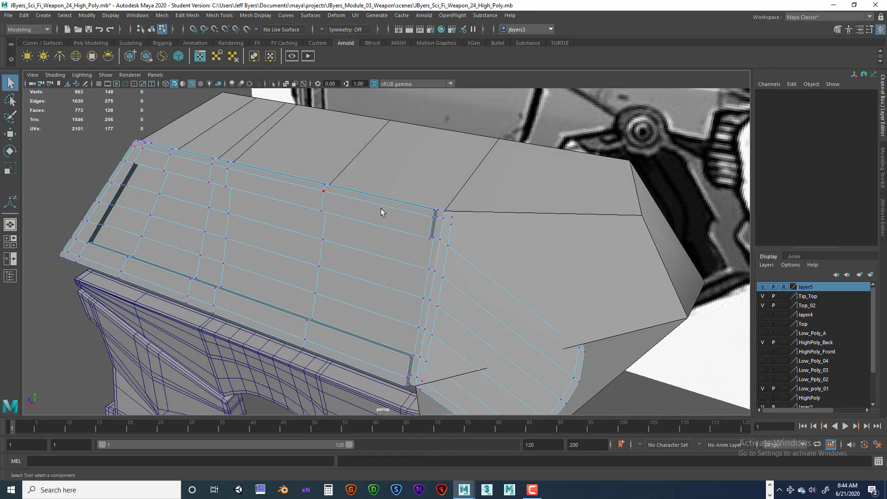
pyautogui.scroll(5, 406, 203)
pyautogui.keyDown('alt'); pyautogui.moveTo(434, 196); pyautogui.dragTo(380, 202); pyautogui.keyUp('alt')
pyautogui.keyDown('alt'); pyautogui.moveTo(380, 202); pyautogui.dragTo(392, 143, button='middle'); pyautogui.keyUp('alt')
pyautogui.keyDown('alt'); pyautogui.moveTo(393, 143); pyautogui.dragTo(499, 187, button='right'); pyautogui.keyUp('alt')
pyautogui.click(293, 197)
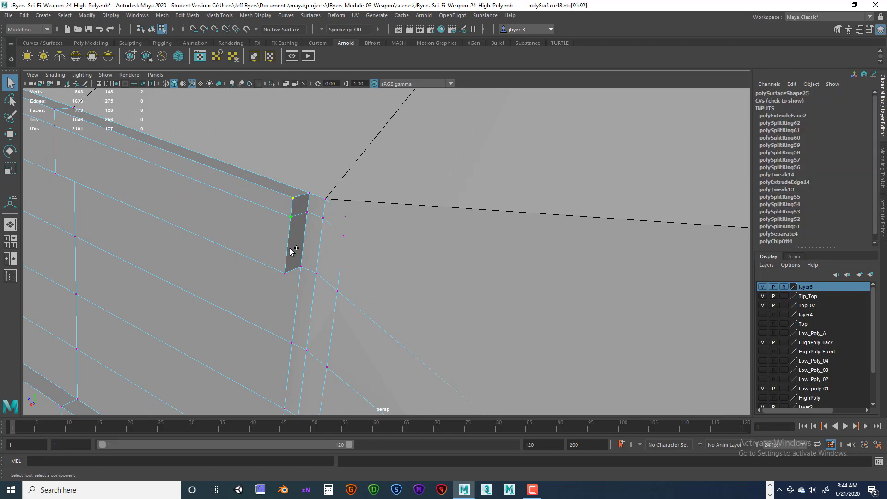
pyautogui.keyDown('alt'); pyautogui.moveTo(368, 230); pyautogui.dragTo(376, 212); pyautogui.keyUp('alt')
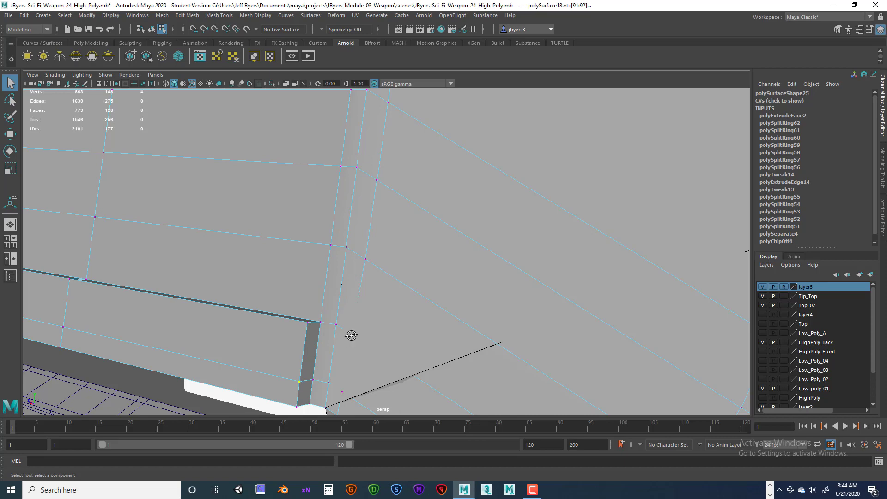
pyautogui.keyDown('alt'); pyautogui.moveTo(351, 335); pyautogui.dragTo(335, 267); pyautogui.keyUp('alt')
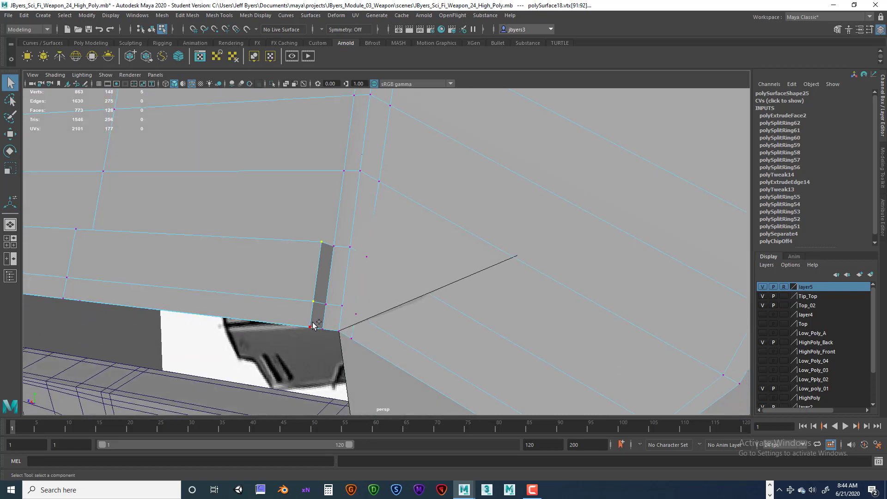
pyautogui.keyDown('alt'); pyautogui.moveTo(396, 272); pyautogui.dragTo(321, 275); pyautogui.keyUp('alt')
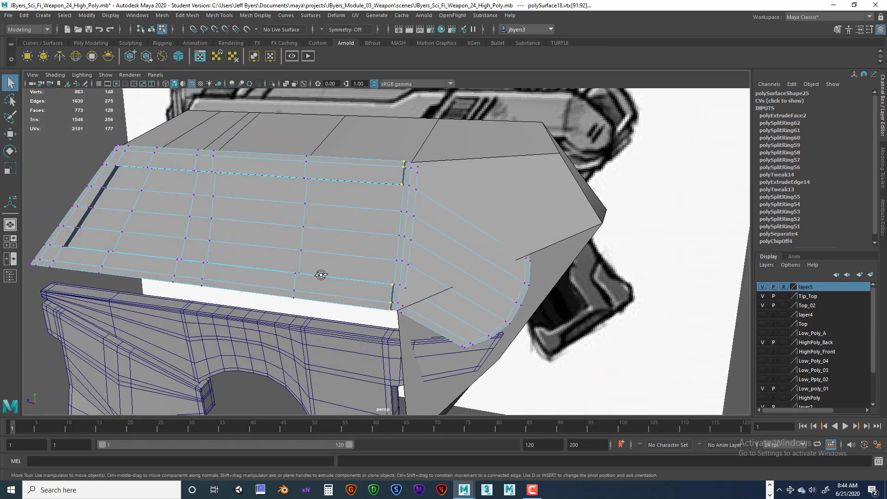
pyautogui.press('e')
pyautogui.press('w')
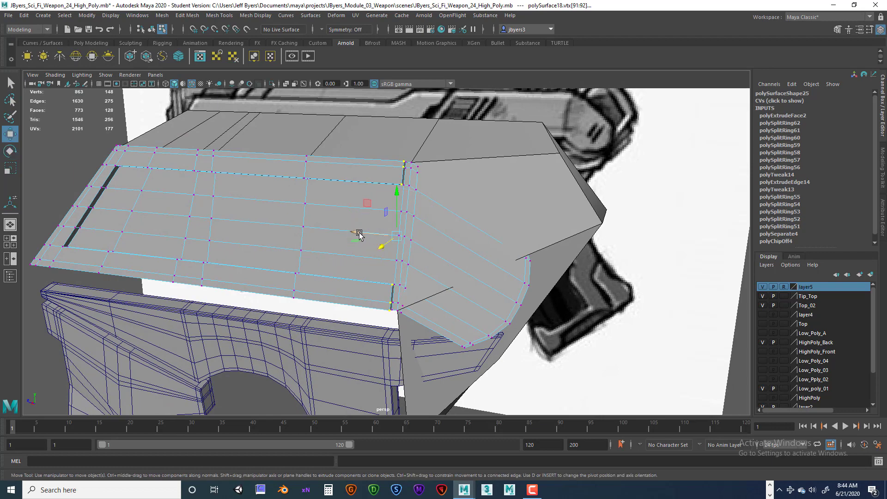
pyautogui.moveTo(359, 235); pyautogui.dragTo(421, 236)
# Select the run of edges along the lower inner edge of the raised upper strip
pyautogui.scroll(3, 381, 237)
pyautogui.keyDown('alt'); pyautogui.moveTo(386, 239); pyautogui.dragTo(456, 252, button='middle'); pyautogui.keyUp('alt')
pyautogui.keyDown('alt'); pyautogui.moveTo(456, 253); pyautogui.dragTo(326, 206); pyautogui.keyUp('alt')
pyautogui.keyDown('alt'); pyautogui.moveTo(327, 204); pyautogui.dragTo(285, 237, button='middle'); pyautogui.keyUp('alt')
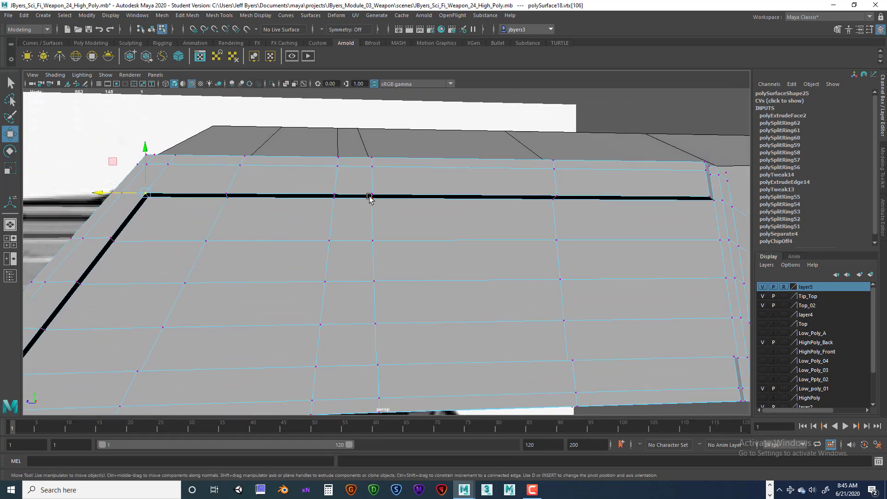
pyautogui.moveTo(370, 199); pyautogui.dragTo(368, 171, button='right')
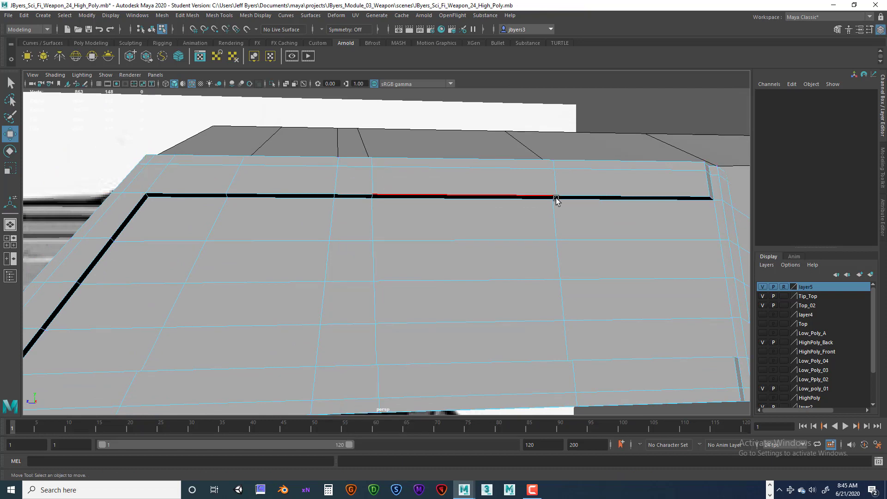
pyautogui.click(580, 198)
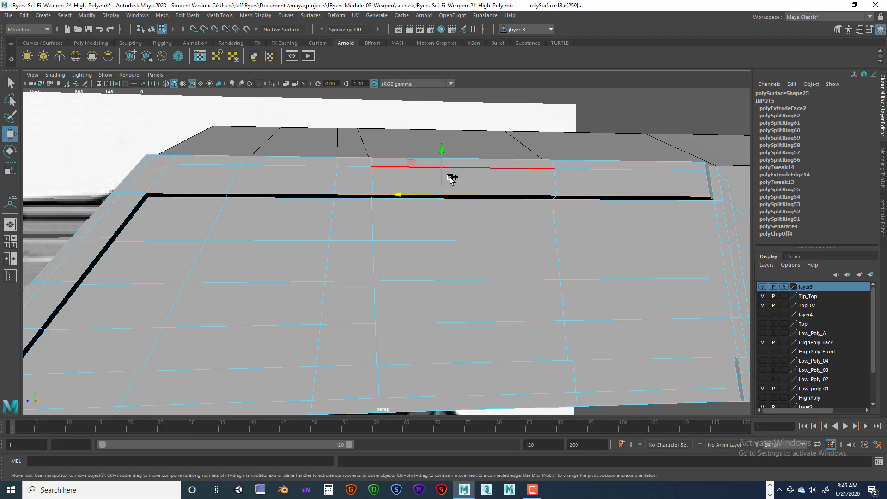
# Try to move the selected upper-strip edges upward by about 0.012, then undo the move
pyautogui.keyDown('alt'); pyautogui.moveTo(460, 177); pyautogui.dragTo(448, 183, button='middle'); pyautogui.keyUp('alt')
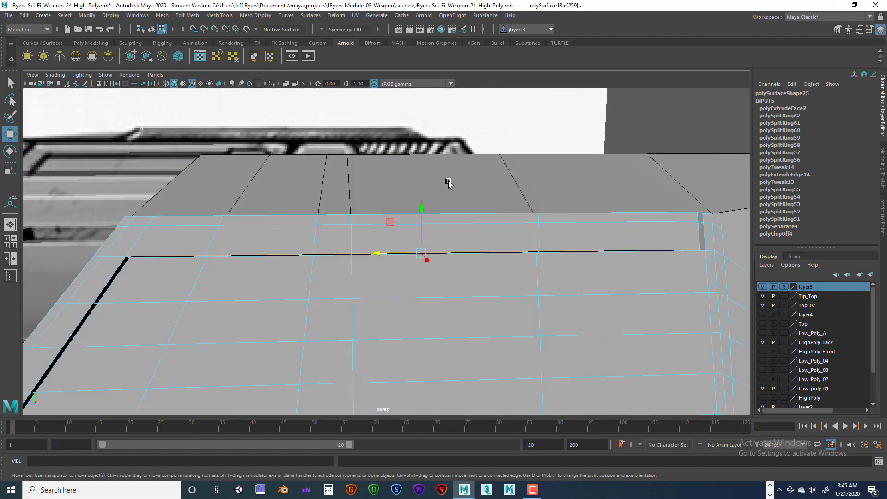
pyautogui.moveTo(421, 208); pyautogui.dragTo(421, 202)
pyautogui.keyDown('alt'); pyautogui.moveTo(425, 204); pyautogui.dragTo(474, 184); pyautogui.keyUp('alt')
pyautogui.moveTo(608, 190); pyautogui.dragTo(608, 190)
pyautogui.keyDown('alt'); pyautogui.moveTo(583, 201); pyautogui.dragTo(546, 204); pyautogui.keyUp('alt')
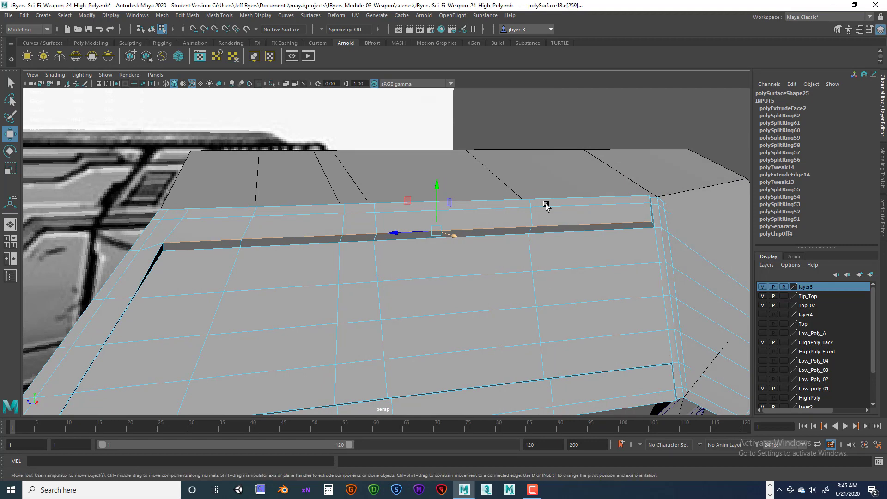
pyautogui.hotkey('ctrl', 'z')
pyautogui.hotkey('ctrl', 'z')
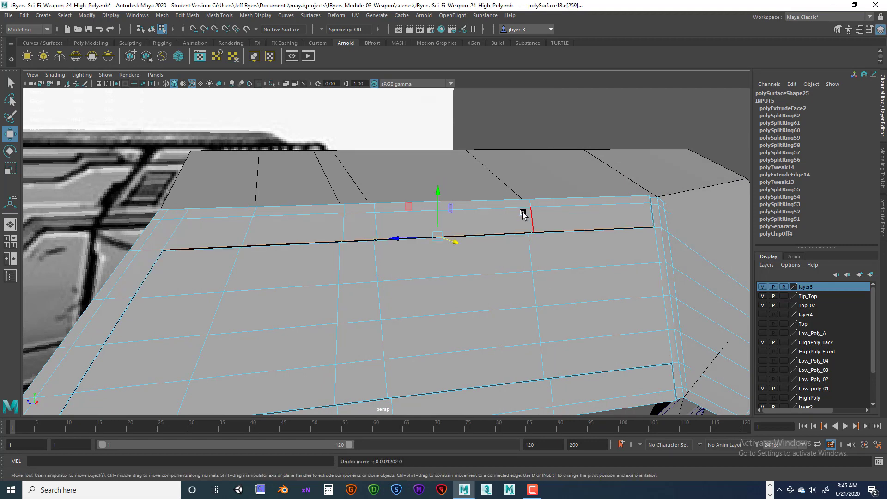
# Slide the selected edges up the raised upper strip with the Slide Edge Tool to slope its inner wall
pyautogui.keyDown('alt'); pyautogui.moveTo(501, 222); pyautogui.dragTo(486, 182); pyautogui.keyUp('alt')
pyautogui.keyDown('shift'); pyautogui.moveTo(486, 182); pyautogui.dragTo(486, 257, button='right'); pyautogui.keyUp('shift')
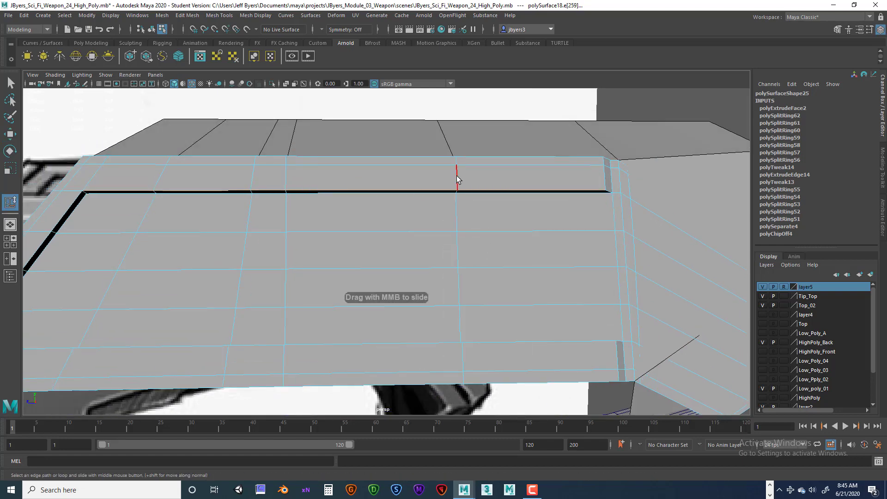
pyautogui.moveTo(456, 176); pyautogui.dragTo(474, 175, button='middle')
# Select the raised inner edges of the slanted front border and slide them outward with the Slide Edge Tool
pyautogui.keyDown('alt'); pyautogui.moveTo(472, 179); pyautogui.dragTo(267, 220); pyautogui.keyUp('alt')
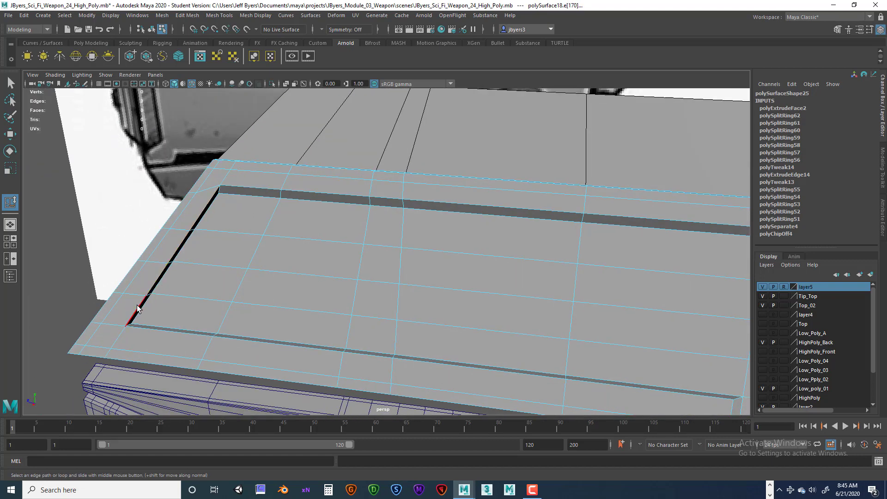
pyautogui.keyDown('alt'); pyautogui.moveTo(197, 272); pyautogui.dragTo(218, 273); pyautogui.keyUp('alt')
pyautogui.keyDown('shift'); pyautogui.rightClick(227, 257); pyautogui.keyUp('shift')
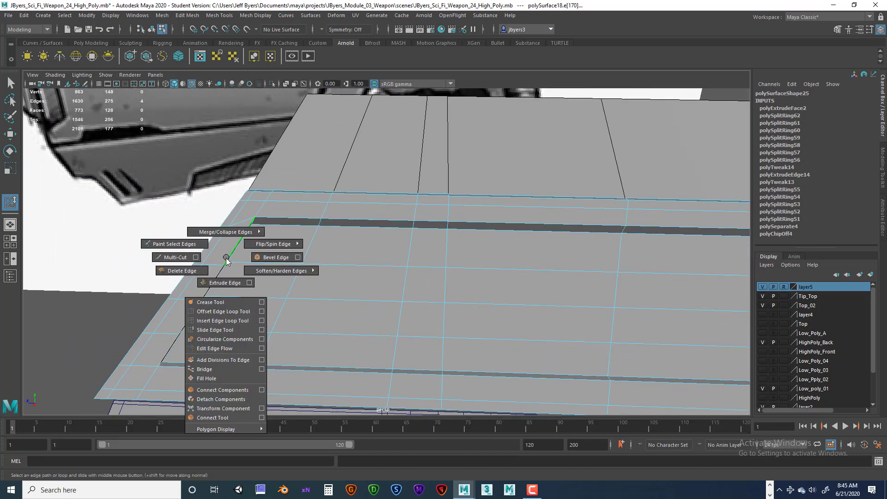
pyautogui.click(222, 329)
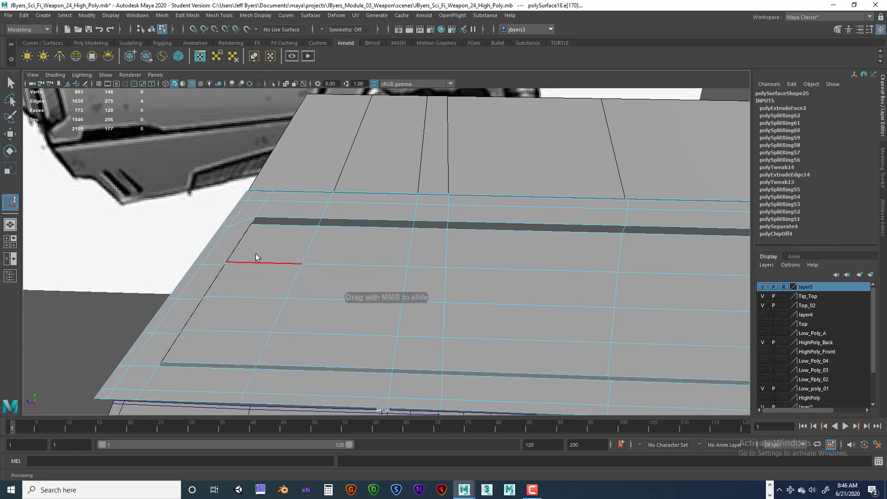
pyautogui.click(226, 262)
pyautogui.moveTo(226, 262); pyautogui.dragTo(211, 262, button='middle')
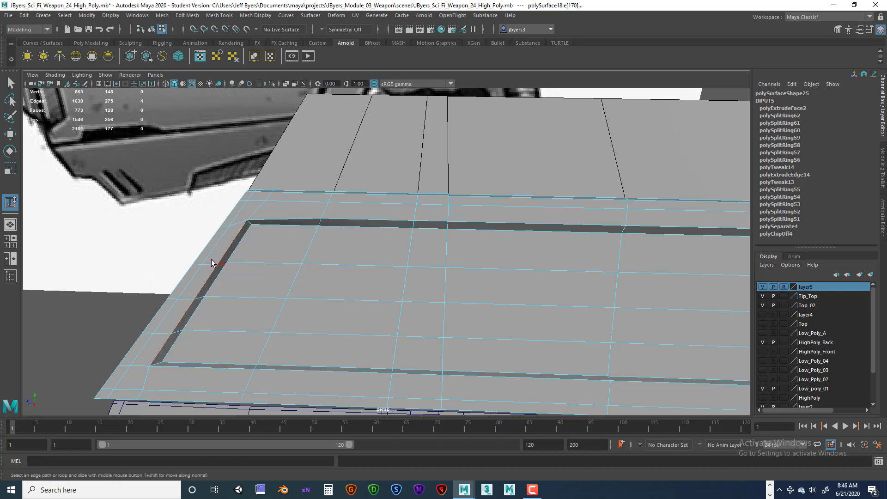
# Select the base edges of the slanted front border's inner wall and slide them inward onto the panel
pyautogui.keyDown('alt'); pyautogui.moveTo(209, 261); pyautogui.dragTo(306, 238); pyautogui.keyUp('alt')
pyautogui.keyDown('alt'); pyautogui.moveTo(306, 238); pyautogui.dragTo(291, 240, button='middle'); pyautogui.keyUp('alt')
pyautogui.click(283, 193)
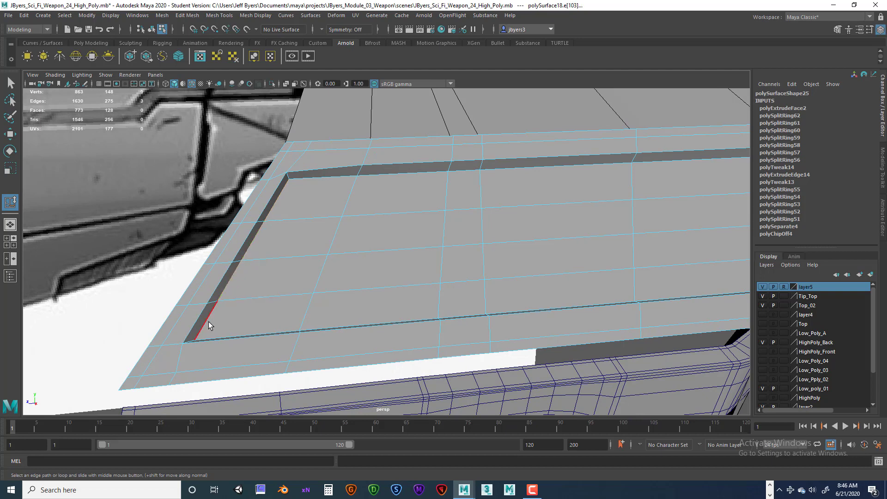
pyautogui.press('space')
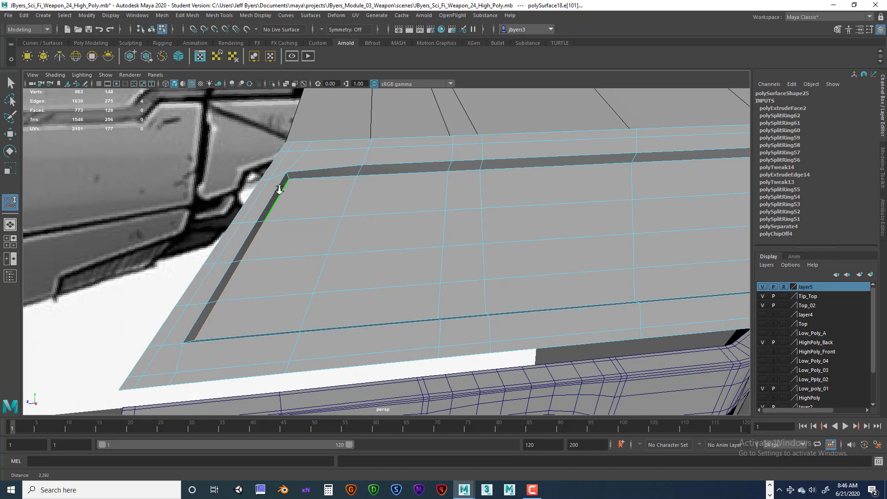
pyautogui.keyDown('shift'); pyautogui.moveTo(279, 190); pyautogui.dragTo(268, 264, button='right'); pyautogui.keyUp('shift')
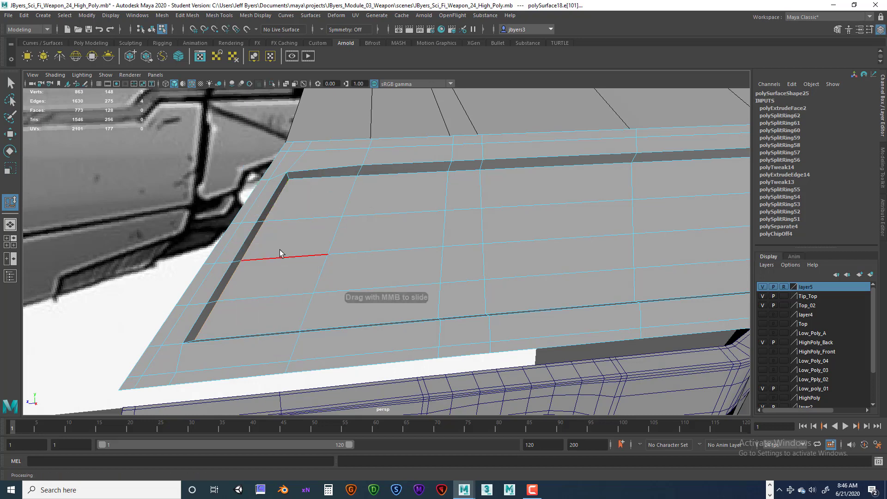
pyautogui.moveTo(284, 233); pyautogui.dragTo(284, 234, button='middle')
pyautogui.moveTo(354, 252)
pyautogui.keyDown('alt'); pyautogui.mouseDown()
pyautogui.moveTo(382, 259)
pyautogui.moveTo(384, 246)
pyautogui.moveTo(365, 248)
pyautogui.moveTo(360, 194)
pyautogui.moveTo(356, 239)
pyautogui.mouseUp(); pyautogui.keyUp('alt')
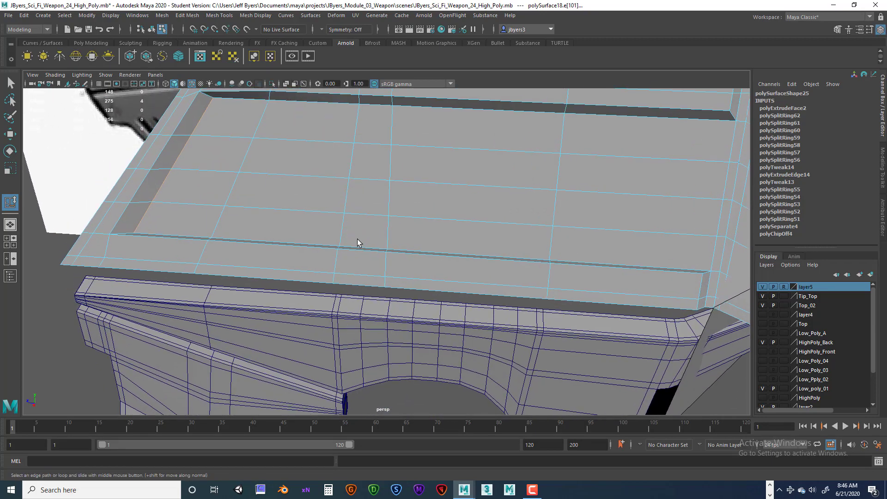
# Select the raised inner edges of the lower border strip and slide them downward to slope its inner wall
pyautogui.click(175, 238)
pyautogui.keyDown('shift'); pyautogui.moveTo(466, 243); pyautogui.dragTo(461, 318, button='right'); pyautogui.keyUp('shift')
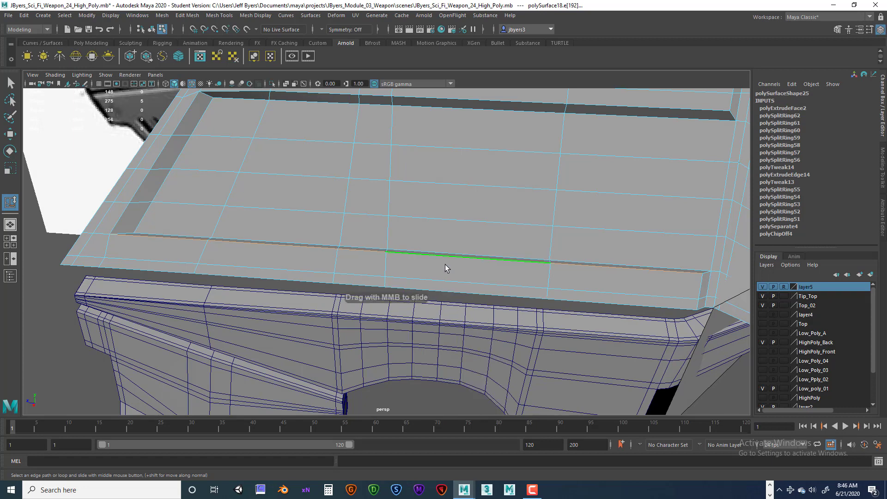
pyautogui.moveTo(438, 260); pyautogui.dragTo(434, 261, button='middle')
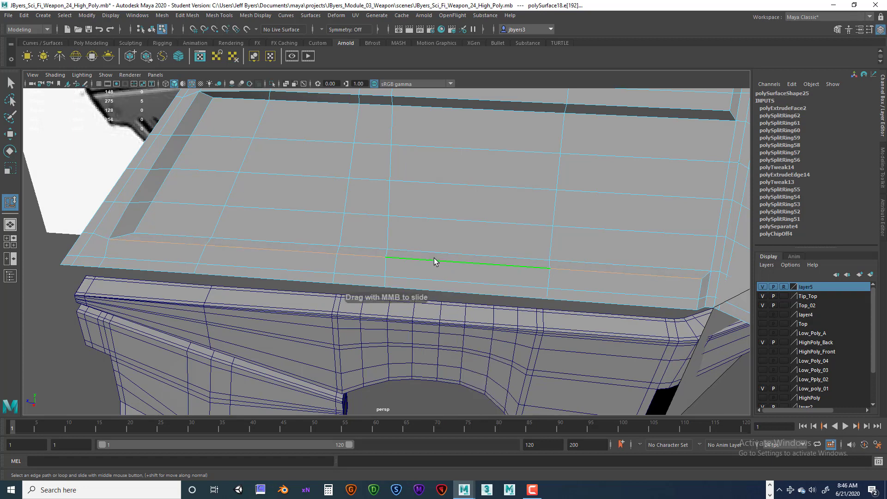
# Set the Move tool's Transform Constraint to Edge and slide the raised frame's upper front inner corner vertex slightly along its edge
pyautogui.scroll(-3, 439, 259)
pyautogui.moveTo(448, 257)
pyautogui.keyDown('alt'); pyautogui.mouseDown()
pyautogui.moveTo(487, 247)
pyautogui.moveTo(461, 248)
pyautogui.mouseUp(); pyautogui.keyUp('alt')
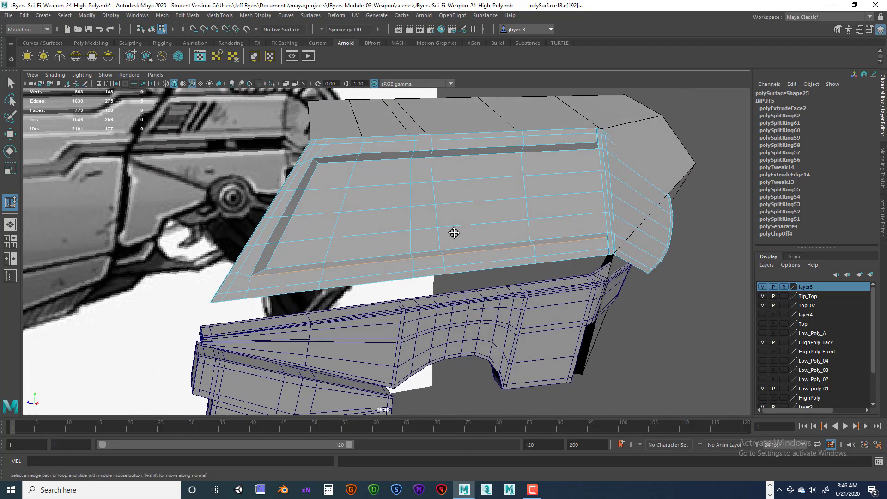
pyautogui.keyDown('alt'); pyautogui.moveTo(453, 234); pyautogui.dragTo(477, 284, button='middle'); pyautogui.keyUp('alt')
pyautogui.scroll(3, 462, 273)
pyautogui.scroll(-2, 451, 264)
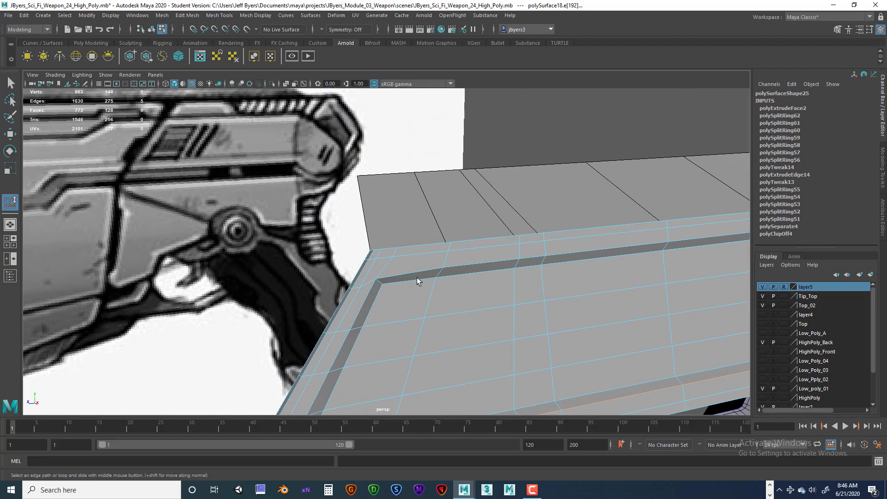
pyautogui.rightClick(378, 280)
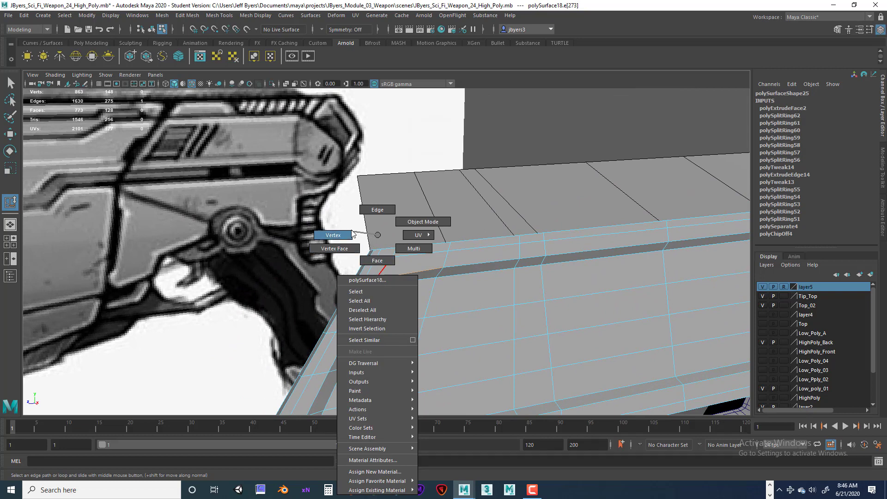
pyautogui.click(342, 238)
pyautogui.click(381, 280)
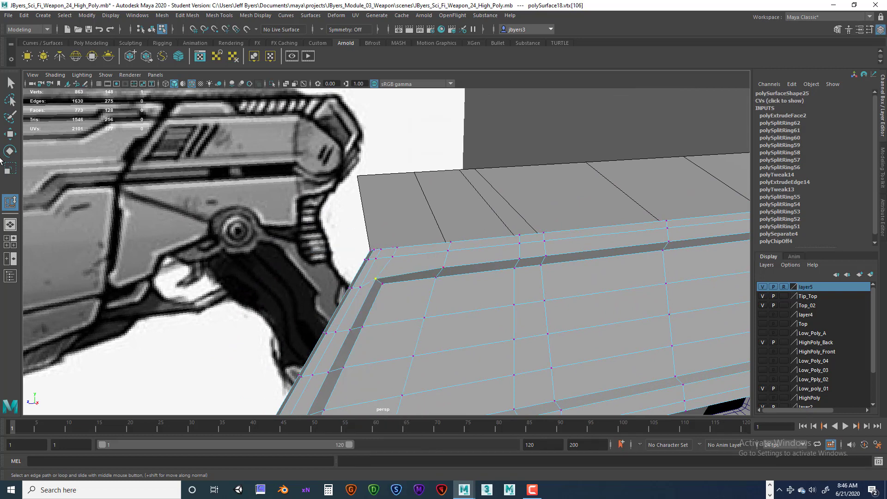
pyautogui.press('w')
pyautogui.doubleClick(10, 134)
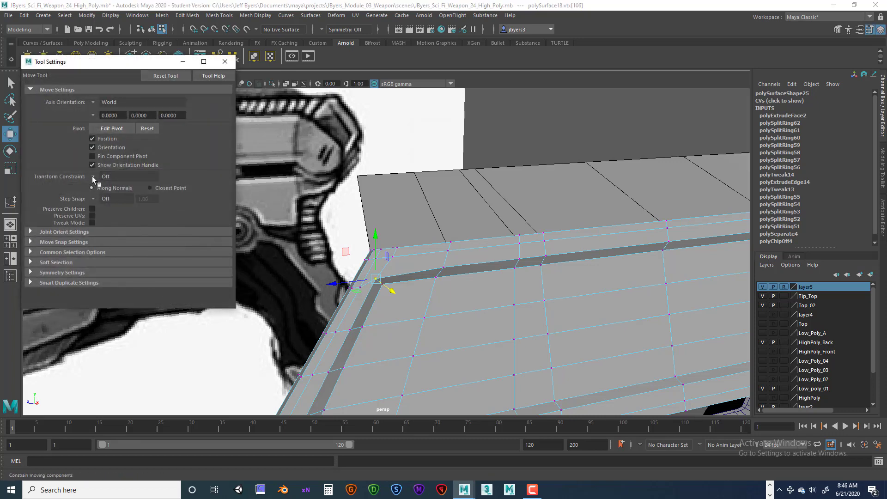
pyautogui.click(126, 178)
pyautogui.moveTo(378, 281); pyautogui.dragTo(381, 279)
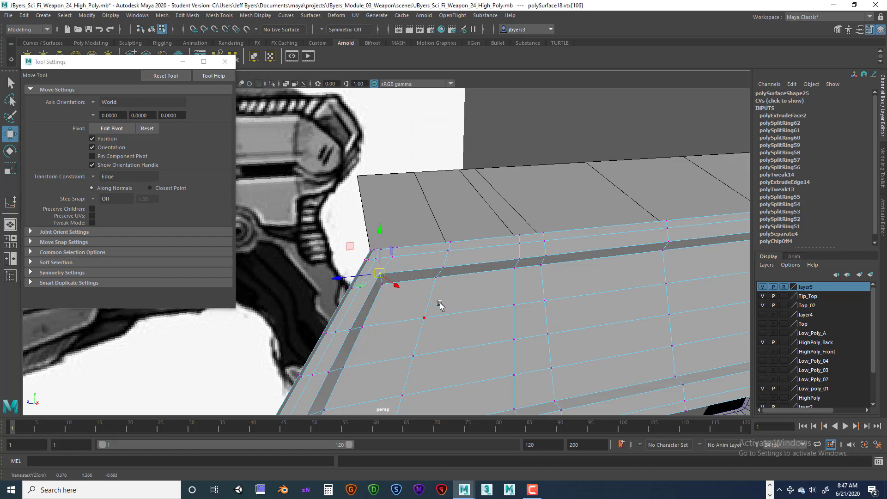
# Select the whole side shell as an object and isolate it in the perspective view
pyautogui.keyDown('alt'); pyautogui.moveTo(440, 305); pyautogui.dragTo(451, 309); pyautogui.keyUp('alt')
pyautogui.scroll(-5, 445, 304)
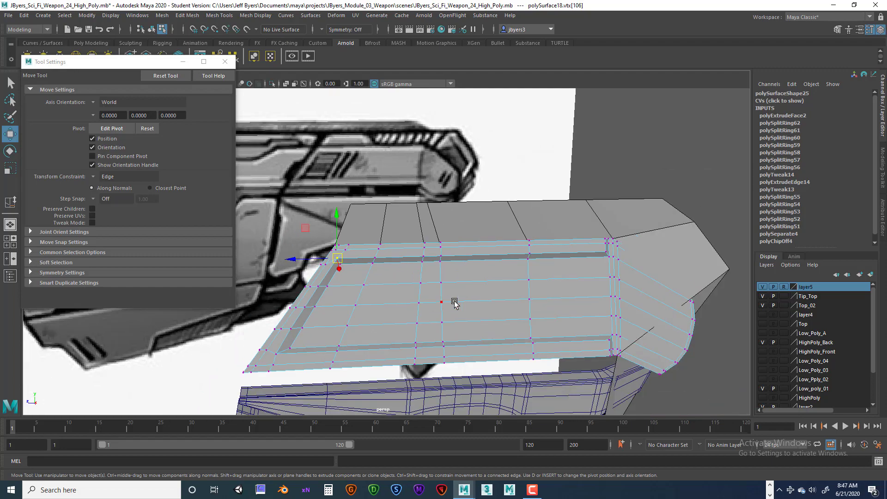
pyautogui.moveTo(468, 235); pyautogui.dragTo(466, 289, button='right')
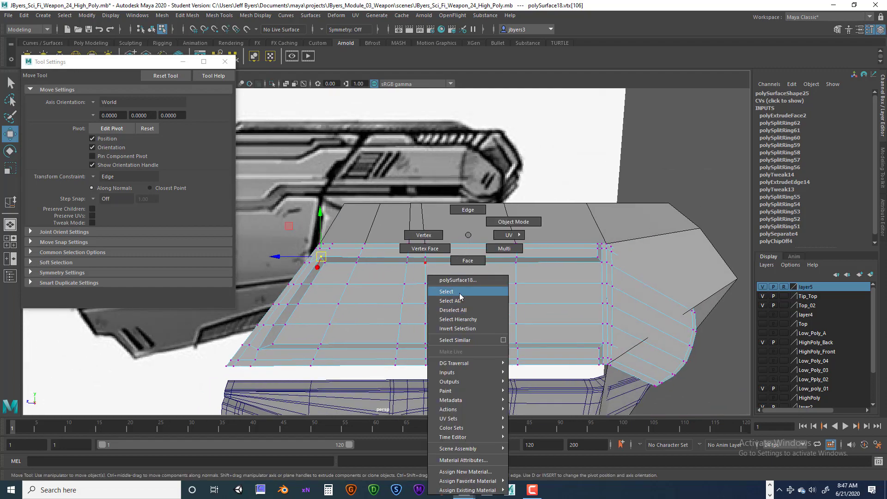
pyautogui.click(466, 291)
pyautogui.moveTo(489, 297)
pyautogui.keyDown('alt'); pyautogui.mouseDown()
pyautogui.moveTo(398, 285)
pyautogui.moveTo(477, 285)
pyautogui.mouseUp(); pyautogui.keyUp('alt')
pyautogui.keyDown('alt'); pyautogui.moveTo(477, 285); pyautogui.dragTo(558, 304, button='right'); pyautogui.keyUp('alt')
pyautogui.keyDown('alt'); pyautogui.moveTo(558, 304); pyautogui.dragTo(368, 257); pyautogui.keyUp('alt')
pyautogui.scroll(-2, 409, 253)
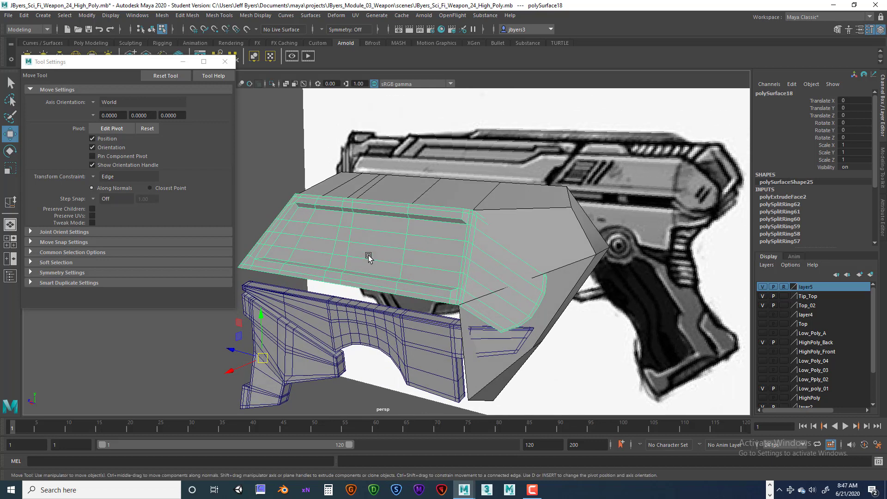
pyautogui.hotkey('ctrl', '1')
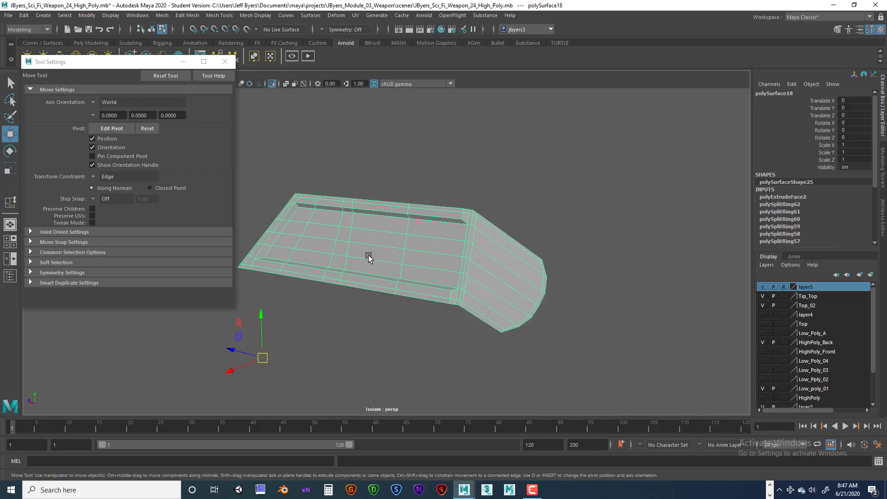
# Start the Insert Edge Loop tool on the side shell and add a support loop near the raised frame's upper front inner corner
pyautogui.moveTo(378, 253)
pyautogui.keyDown('alt'); pyautogui.mouseDown()
pyautogui.moveTo(358, 257)
pyautogui.moveTo(370, 254)
pyautogui.mouseUp(); pyautogui.keyUp('alt')
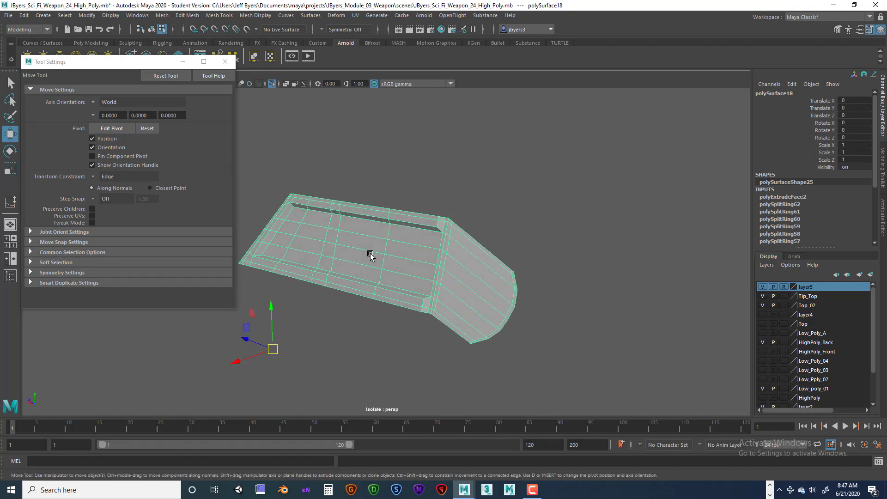
pyautogui.keyDown('alt'); pyautogui.moveTo(370, 254); pyautogui.dragTo(418, 259, button='right'); pyautogui.keyUp('alt')
pyautogui.keyDown('alt'); pyautogui.moveTo(417, 258); pyautogui.dragTo(459, 245); pyautogui.keyUp('alt')
pyautogui.keyDown('alt'); pyautogui.moveTo(460, 245); pyautogui.dragTo(549, 243, button='right'); pyautogui.keyUp('alt')
pyautogui.keyDown('alt'); pyautogui.moveTo(510, 230); pyautogui.dragTo(494, 234, button='middle'); pyautogui.keyUp('alt')
pyautogui.keyDown('alt'); pyautogui.moveTo(494, 235); pyautogui.dragTo(453, 225); pyautogui.keyUp('alt')
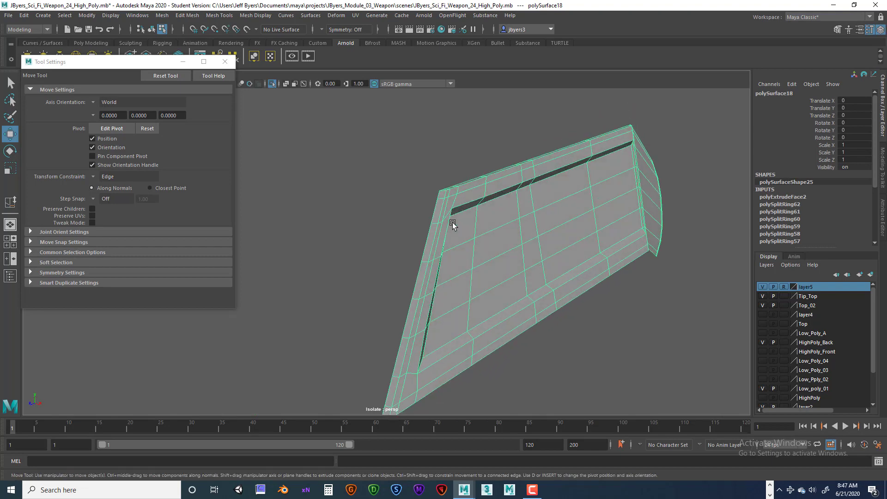
pyautogui.moveTo(442, 206); pyautogui.dragTo(434, 258, button='right')
pyautogui.scroll(5, 465, 217)
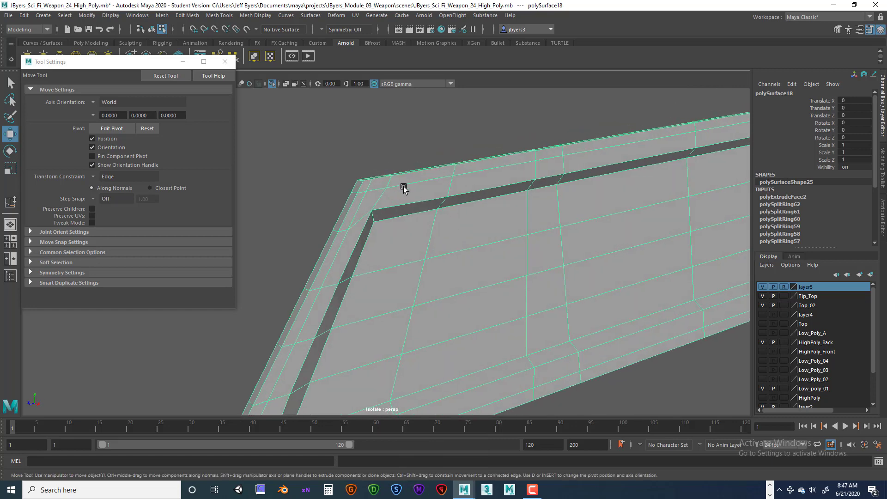
pyautogui.keyDown('shift'); pyautogui.moveTo(395, 180); pyautogui.dragTo(374, 191, button='right'); pyautogui.keyUp('shift')
pyautogui.click(374, 189)
pyautogui.moveTo(369, 184); pyautogui.dragTo(385, 198)
pyautogui.keyDown('alt'); pyautogui.moveTo(383, 198); pyautogui.dragTo(481, 205, button='middle'); pyautogui.keyUp('alt')
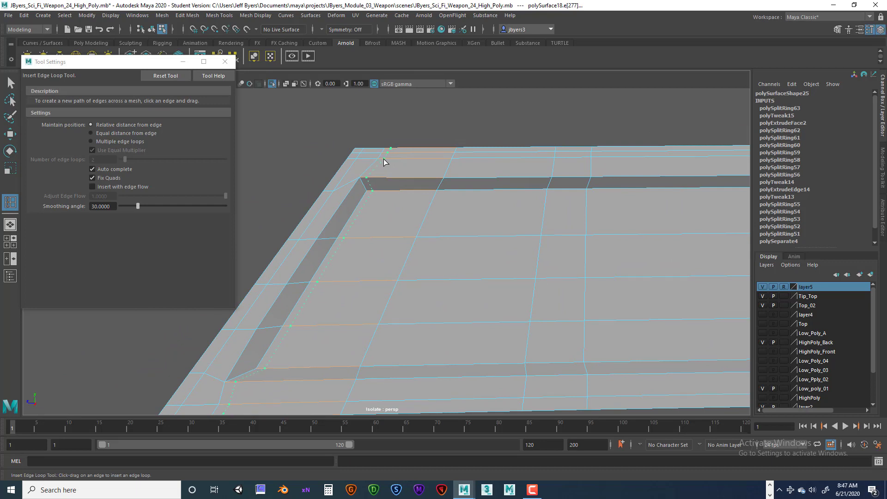
# Insert support edge loops close along the recess's slanted front wall and on both sides of its upper inner wall
pyautogui.moveTo(384, 162); pyautogui.dragTo(354, 186)
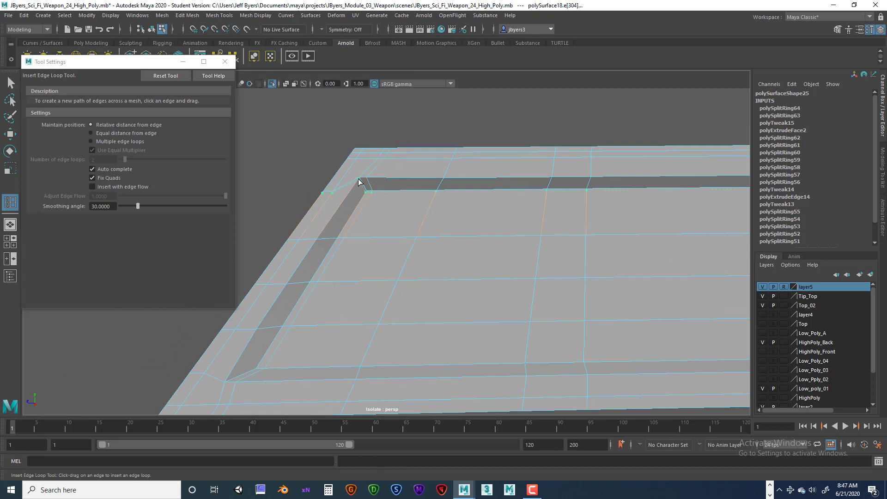
pyautogui.moveTo(356, 184); pyautogui.dragTo(398, 196)
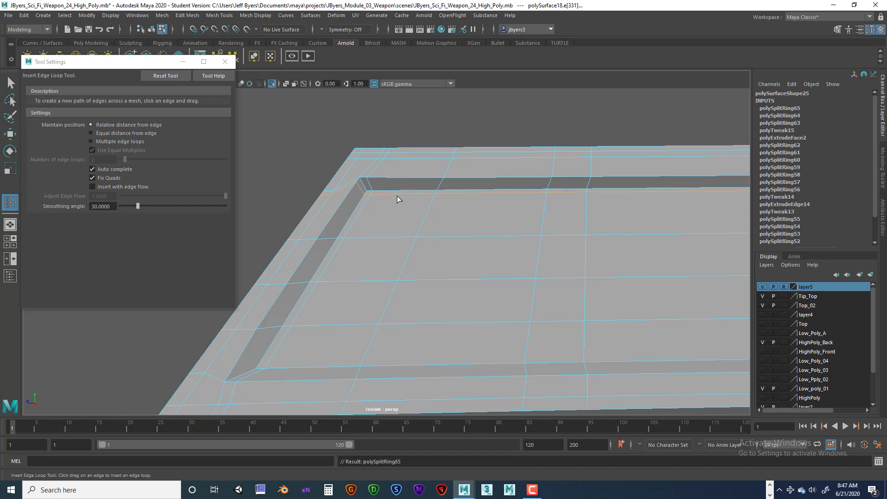
pyautogui.click(371, 179)
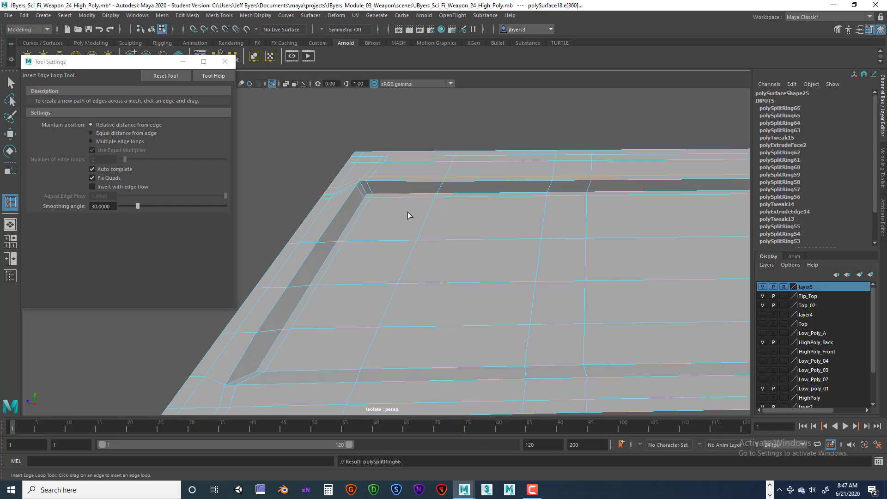
pyautogui.keyDown('alt'); pyautogui.moveTo(443, 230); pyautogui.dragTo(442, 223); pyautogui.keyUp('alt')
pyautogui.keyDown('alt'); pyautogui.moveTo(442, 223); pyautogui.dragTo(422, 167, button='middle'); pyautogui.keyUp('alt')
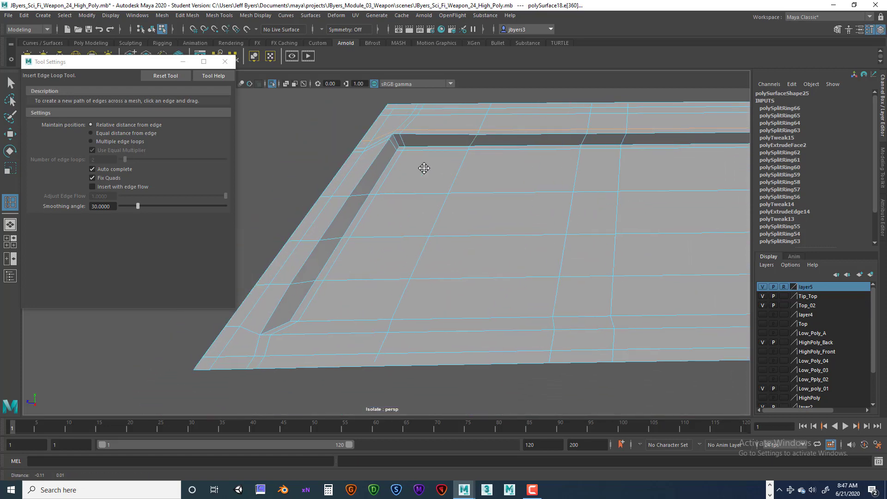
# Insert edge loops running around the recess on its sloped inner walls
pyautogui.click(392, 143)
pyautogui.keyDown('alt'); pyautogui.moveTo(388, 178); pyautogui.dragTo(459, 176); pyautogui.keyUp('alt')
pyautogui.keyDown('alt'); pyautogui.moveTo(459, 177); pyautogui.dragTo(494, 208, button='middle'); pyautogui.keyUp('alt')
pyautogui.moveTo(494, 207)
pyautogui.keyDown('alt'); pyautogui.mouseDown()
pyautogui.moveTo(469, 200)
pyautogui.moveTo(482, 214)
pyautogui.mouseUp(); pyautogui.keyUp('alt')
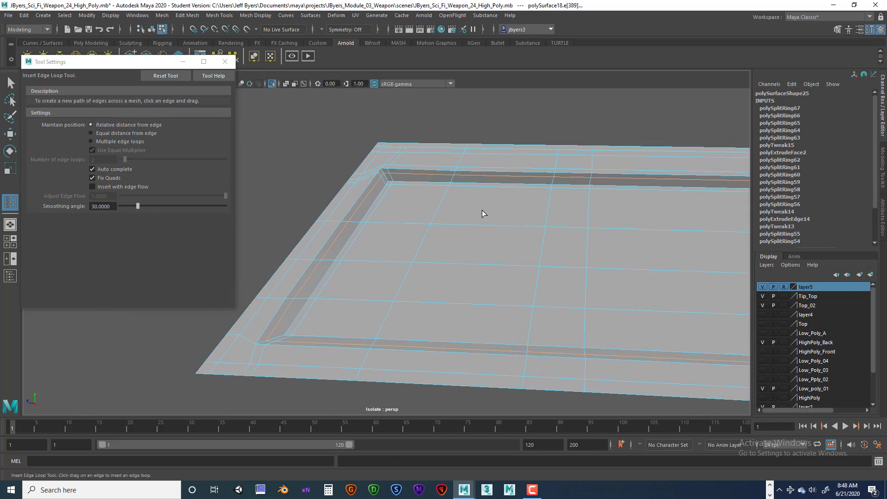
pyautogui.click(383, 186)
pyautogui.keyDown('alt'); pyautogui.moveTo(386, 188); pyautogui.dragTo(472, 229); pyautogui.keyUp('alt')
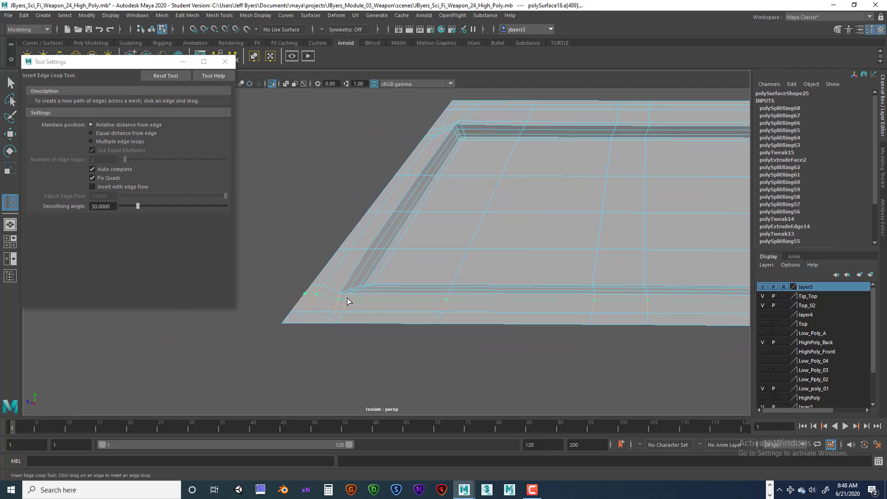
# Insert support edge loops on both sides of the lower strip's inner wall and another at the upper front border corner
pyautogui.moveTo(347, 300); pyautogui.dragTo(344, 290)
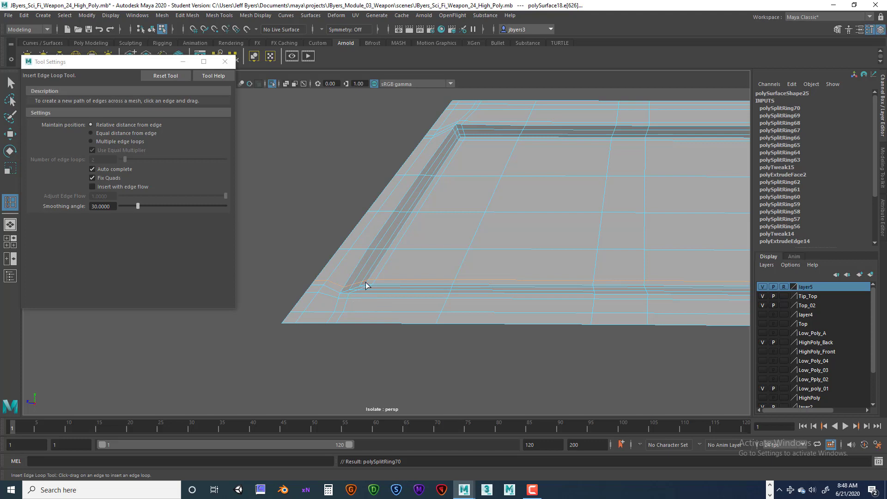
pyautogui.keyDown('alt'); pyautogui.moveTo(415, 259); pyautogui.dragTo(379, 271, button='middle'); pyautogui.keyUp('alt')
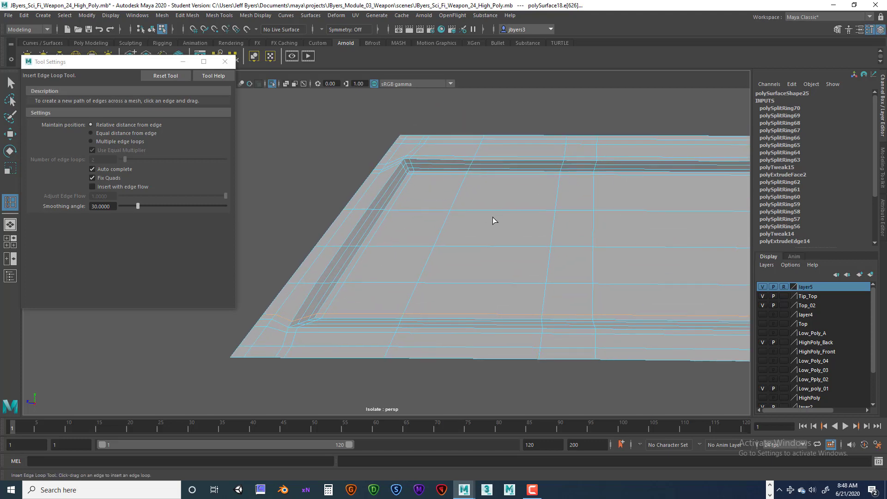
pyautogui.keyDown('alt'); pyautogui.moveTo(492, 220); pyautogui.dragTo(330, 213, button='middle'); pyautogui.keyUp('alt')
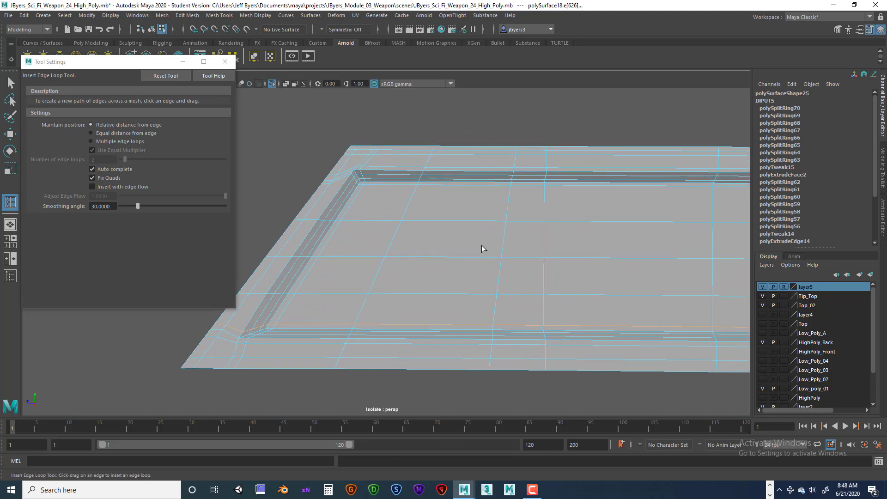
pyautogui.keyDown('alt'); pyautogui.moveTo(482, 246); pyautogui.dragTo(497, 256, button='middle'); pyautogui.keyUp('alt')
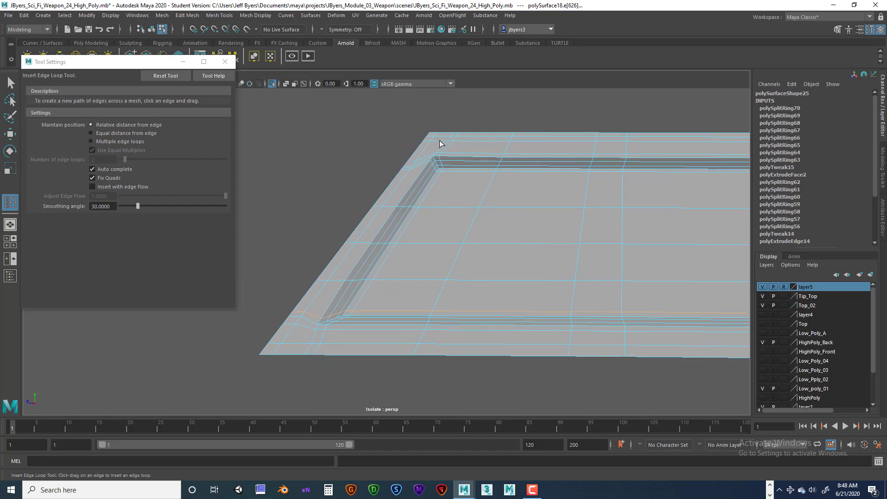
pyautogui.moveTo(440, 142); pyautogui.dragTo(442, 141)
pyautogui.keyDown('alt'); pyautogui.moveTo(601, 242); pyautogui.dragTo(376, 256, button='middle'); pyautogui.keyUp('alt')
pyautogui.keyDown('alt'); pyautogui.moveTo(446, 251); pyautogui.dragTo(485, 252, button='middle'); pyautogui.keyUp('alt')
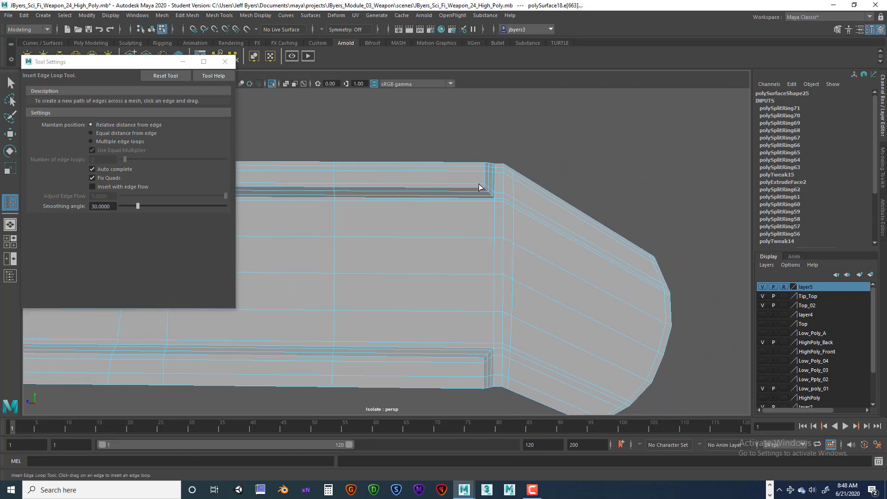
# Insert edge loops across the shell beside the frame's rear ends and along the bend to the rounded rear section
pyautogui.moveTo(478, 183); pyautogui.dragTo(470, 226)
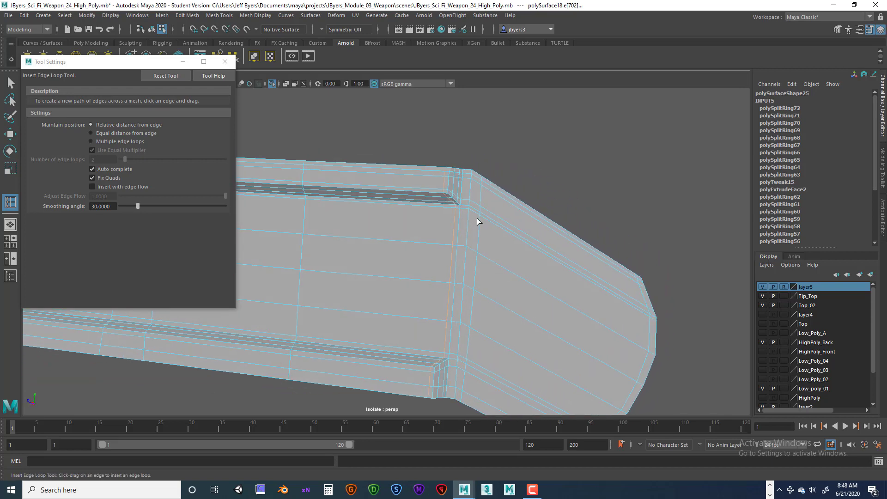
pyautogui.keyDown('alt'); pyautogui.moveTo(472, 187); pyautogui.dragTo(480, 244); pyautogui.keyUp('alt')
pyautogui.keyDown('alt'); pyautogui.moveTo(469, 214); pyautogui.dragTo(442, 133, button='middle'); pyautogui.keyUp('alt')
pyautogui.keyDown('alt'); pyautogui.moveTo(492, 234); pyautogui.dragTo(487, 210, button='middle'); pyautogui.keyUp('alt')
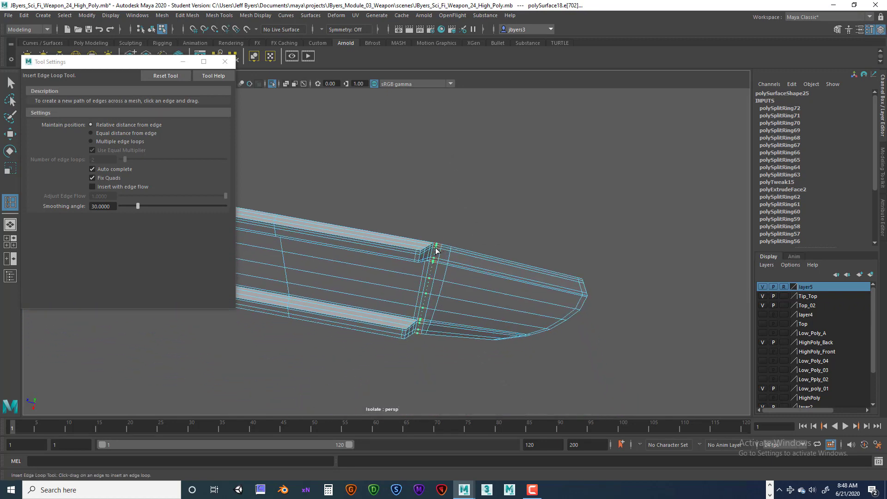
pyautogui.moveTo(435, 248); pyautogui.dragTo(436, 214)
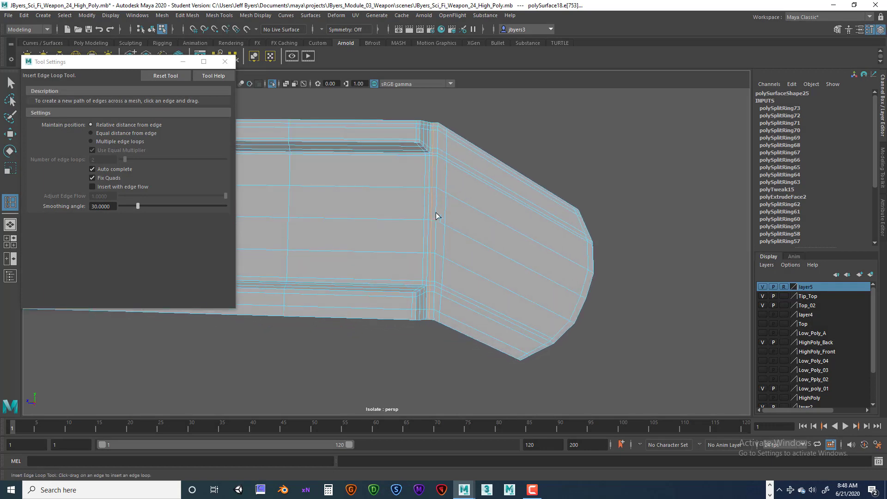
# Exit the Insert Edge Loop tool and close the Tool Settings window
pyautogui.keyDown('alt'); pyautogui.moveTo(418, 215); pyautogui.dragTo(491, 230, button='middle'); pyautogui.keyUp('alt')
pyautogui.keyDown('alt'); pyautogui.moveTo(483, 240); pyautogui.dragTo(508, 217); pyautogui.keyUp('alt')
pyautogui.keyDown('alt'); pyautogui.moveTo(469, 235); pyautogui.dragTo(508, 243, button='middle'); pyautogui.keyUp('alt')
pyautogui.keyDown('alt'); pyautogui.moveTo(508, 242); pyautogui.dragTo(492, 261); pyautogui.keyUp('alt')
pyautogui.scroll(6, 372, 276)
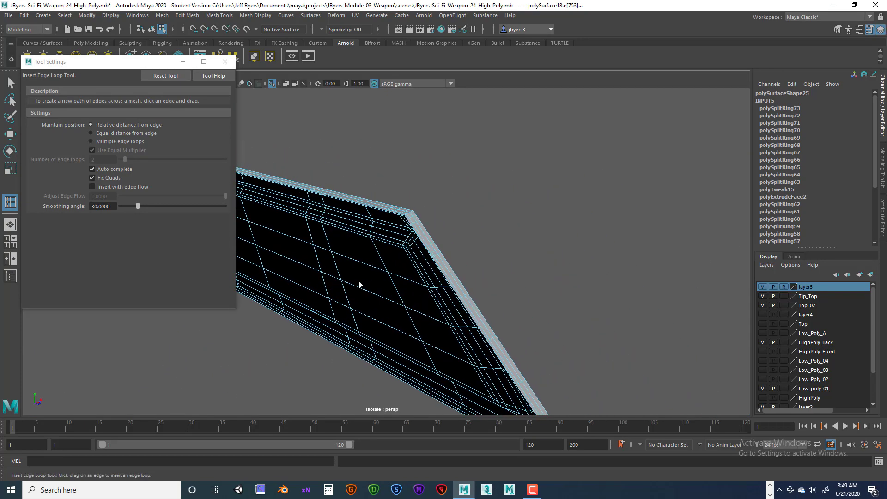
pyautogui.scroll(2, 426, 208)
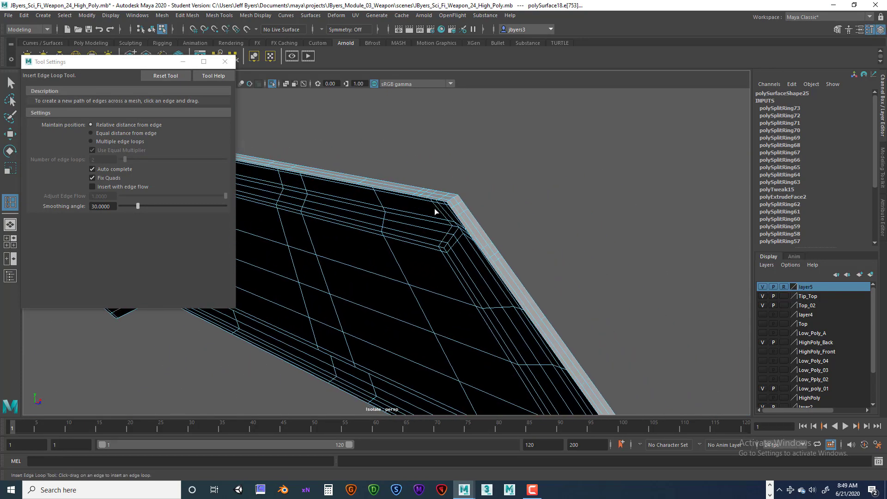
pyautogui.press('q')
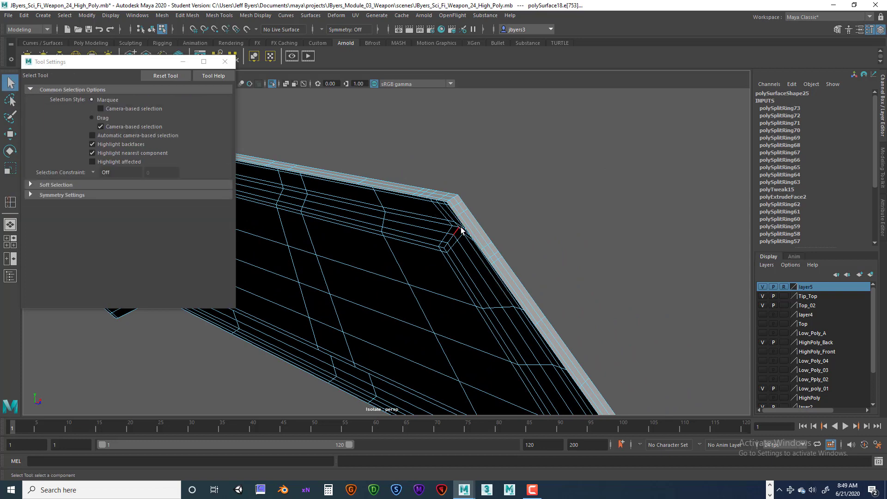
pyautogui.moveTo(461, 239)
pyautogui.keyDown('alt'); pyautogui.mouseDown()
pyautogui.moveTo(395, 238)
pyautogui.moveTo(420, 257)
pyautogui.moveTo(448, 235)
pyautogui.mouseUp(); pyautogui.keyUp('alt')
pyautogui.click(225, 61)
# Select all open border edges around the outline of the side shell
pyautogui.keyDown('alt'); pyautogui.moveTo(361, 153); pyautogui.dragTo(364, 212); pyautogui.keyUp('alt')
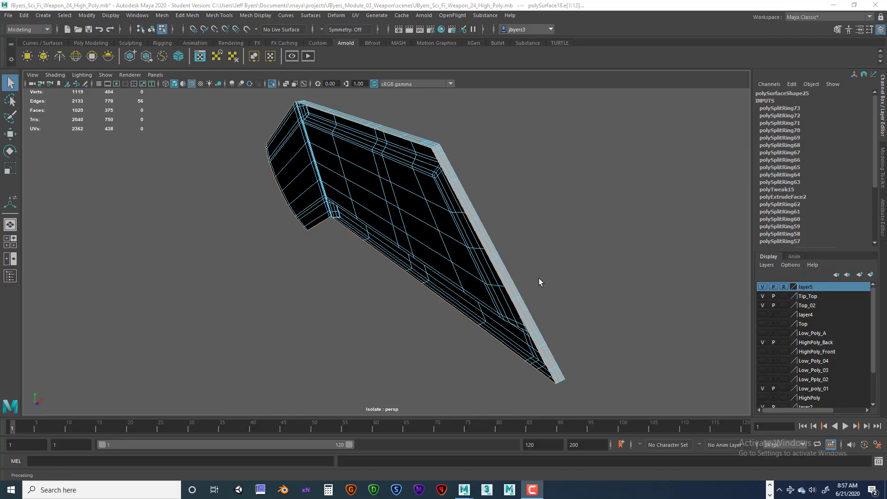
pyautogui.keyDown('alt'); pyautogui.moveTo(541, 267); pyautogui.dragTo(429, 202); pyautogui.keyUp('alt')
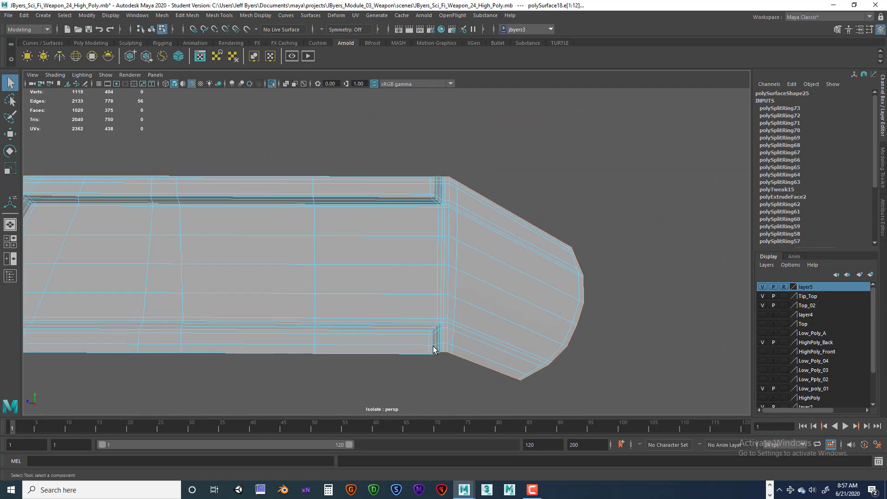
pyautogui.keyDown('alt'); pyautogui.moveTo(563, 285); pyautogui.dragTo(621, 262); pyautogui.keyUp('alt')
# Select the side shell as an object and delete its construction history
pyautogui.moveTo(497, 235); pyautogui.dragTo(487, 289, button='right')
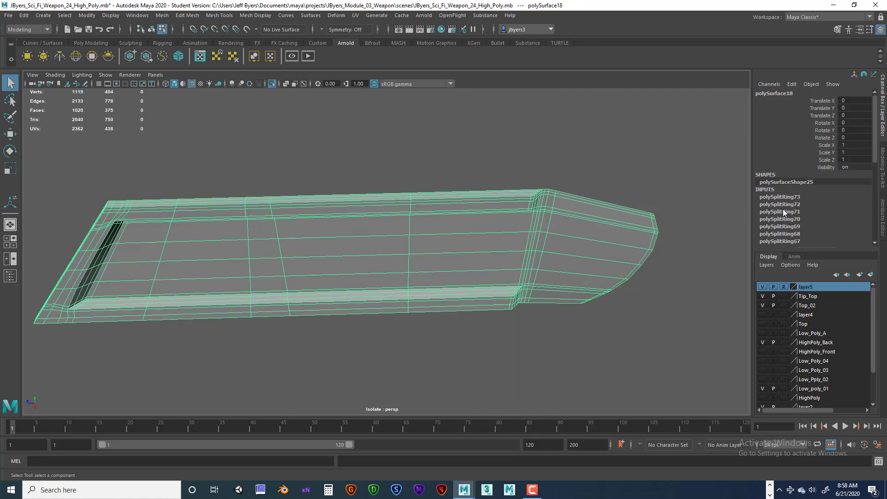
pyautogui.scroll(-5, 823, 209)
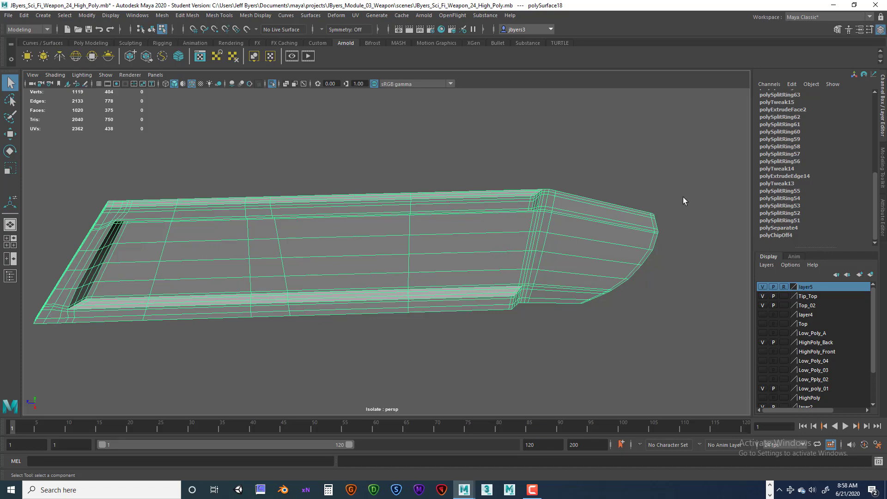
pyautogui.keyDown('alt'); pyautogui.moveTo(683, 197); pyautogui.dragTo(605, 282); pyautogui.keyUp('alt')
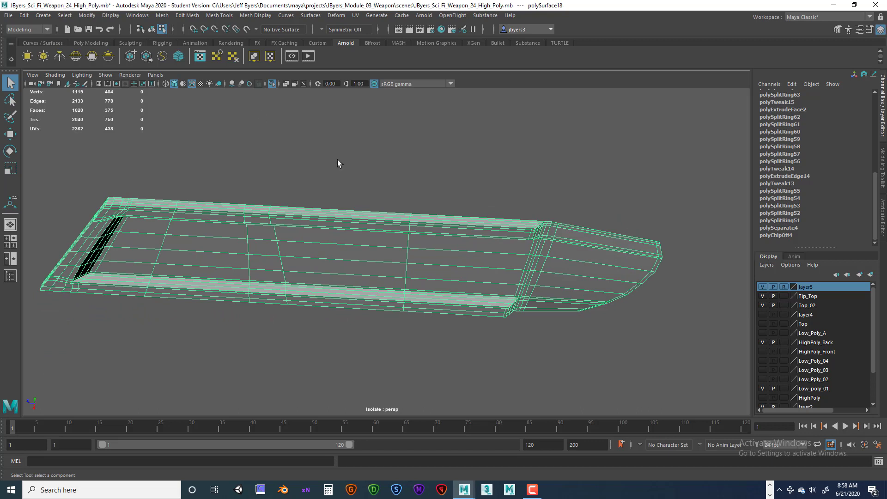
pyautogui.click(98, 43)
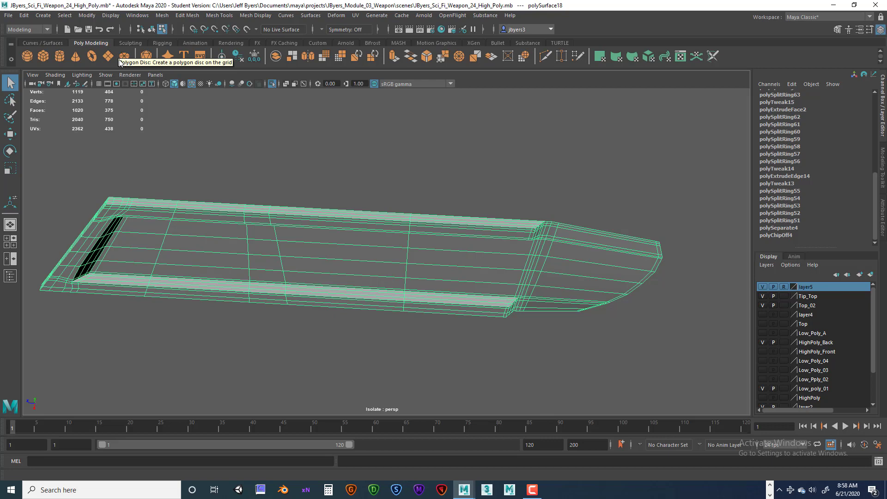
pyautogui.click(238, 56)
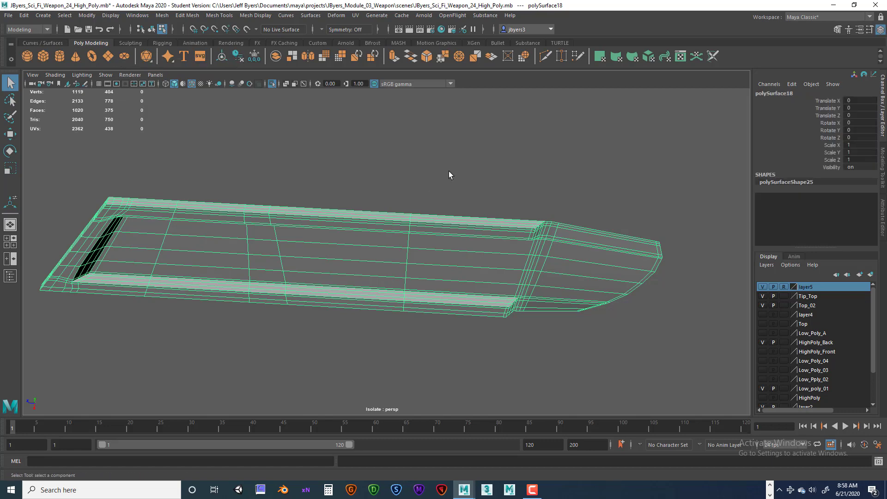
# Select all open border edges around the side shell's outline and extrude them
pyautogui.keyDown('alt'); pyautogui.moveTo(449, 174); pyautogui.dragTo(480, 209); pyautogui.keyUp('alt')
pyautogui.keyDown('alt'); pyautogui.moveTo(480, 210); pyautogui.dragTo(555, 239, button='right'); pyautogui.keyUp('alt')
pyautogui.keyDown('alt'); pyautogui.moveTo(473, 169); pyautogui.dragTo(452, 200, button='middle'); pyautogui.keyUp('alt')
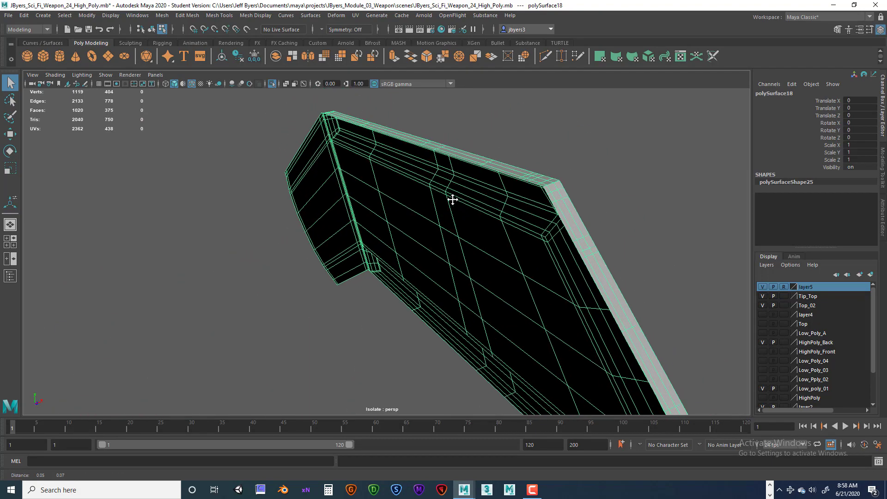
pyautogui.keyDown('alt'); pyautogui.moveTo(452, 200); pyautogui.dragTo(378, 289); pyautogui.keyUp('alt')
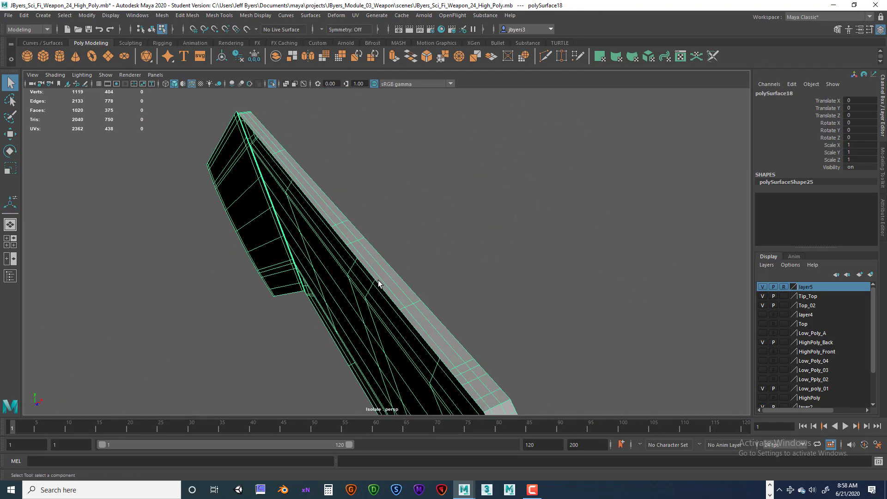
pyautogui.moveTo(378, 280); pyautogui.dragTo(376, 208, button='right')
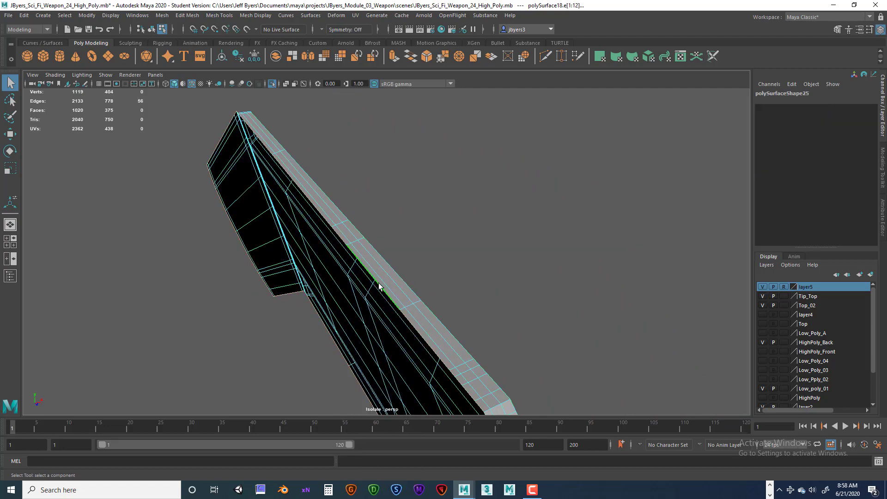
pyautogui.keyDown('alt'); pyautogui.moveTo(450, 244); pyautogui.dragTo(364, 239); pyautogui.keyUp('alt')
pyautogui.keyDown('alt'); pyautogui.moveTo(262, 248); pyautogui.dragTo(479, 206); pyautogui.keyUp('alt')
pyautogui.hotkey('ctrl', 'e')
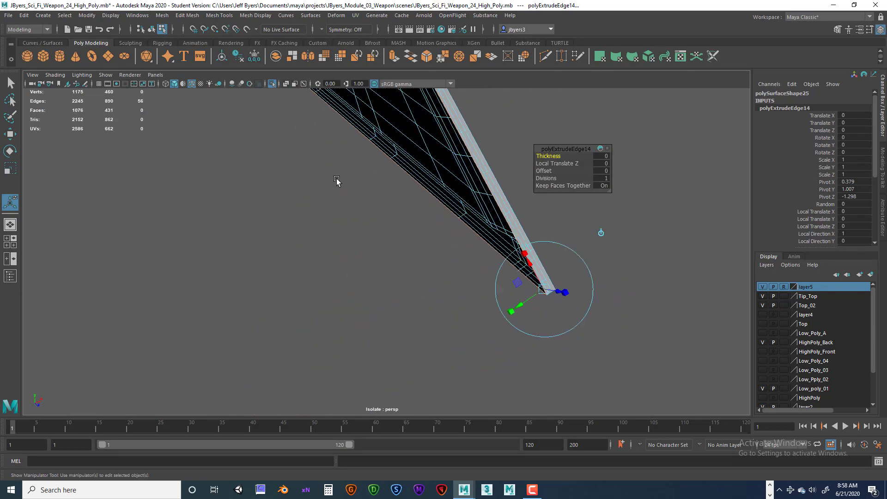
# Try to move the extruded border edges along X with the Move tool
pyautogui.keyDown('alt'); pyautogui.moveTo(337, 182); pyautogui.dragTo(342, 247, button='middle'); pyautogui.keyUp('alt')
pyautogui.keyDown('alt'); pyautogui.moveTo(329, 242); pyautogui.dragTo(349, 232); pyautogui.keyUp('alt')
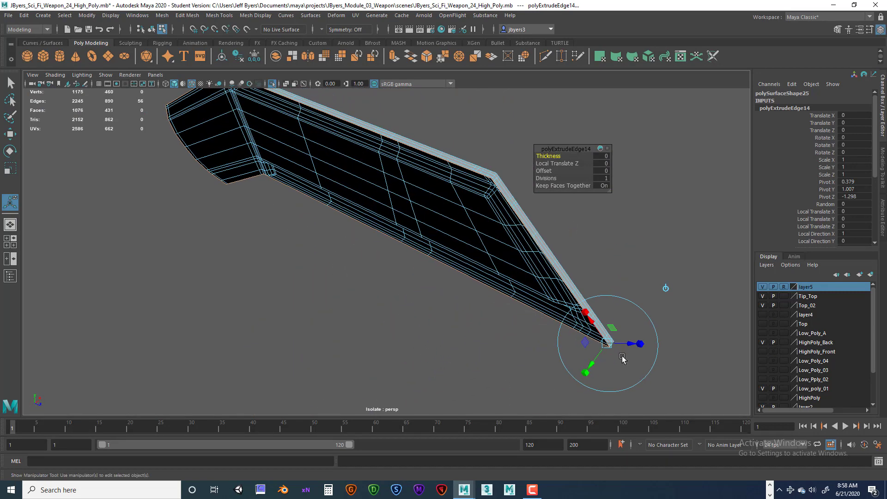
pyautogui.keyDown('alt'); pyautogui.moveTo(474, 264); pyautogui.dragTo(430, 285); pyautogui.keyUp('alt')
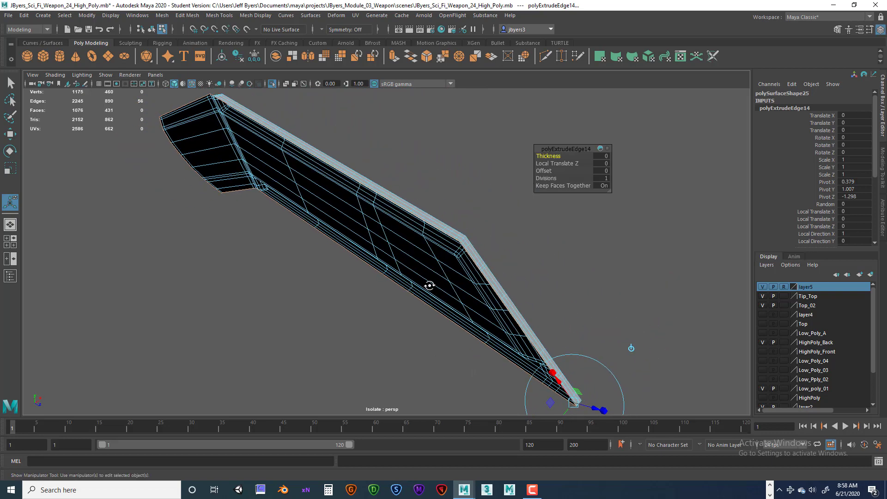
pyautogui.press('w')
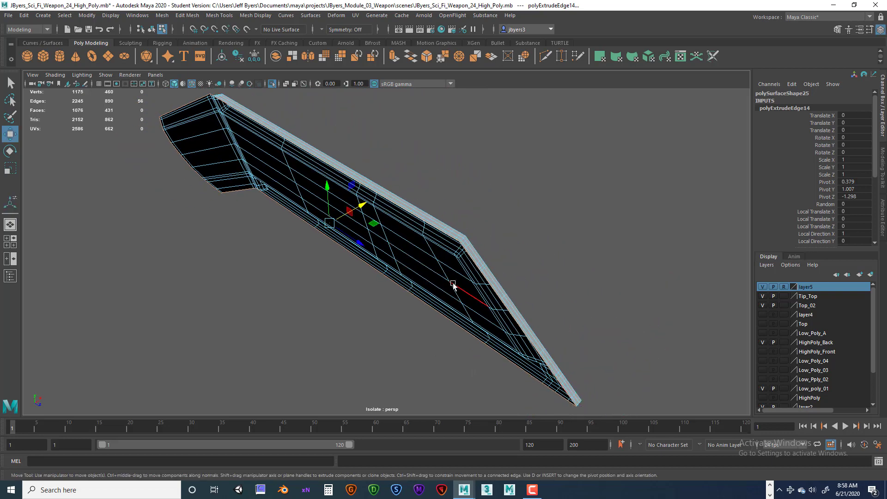
pyautogui.moveTo(365, 203); pyautogui.dragTo(362, 205)
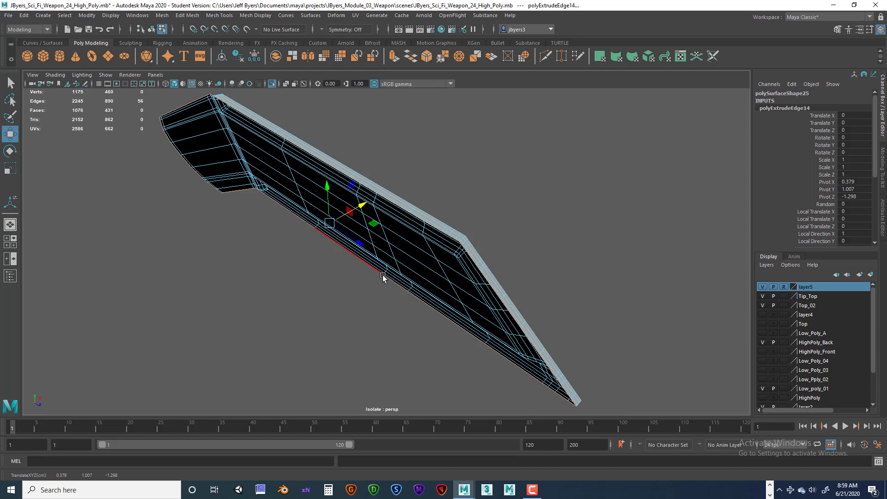
# Turn off the Move tool's edge transform constraint and close its settings
pyautogui.keyDown('alt'); pyautogui.moveTo(382, 276); pyautogui.dragTo(262, 185); pyautogui.keyUp('alt')
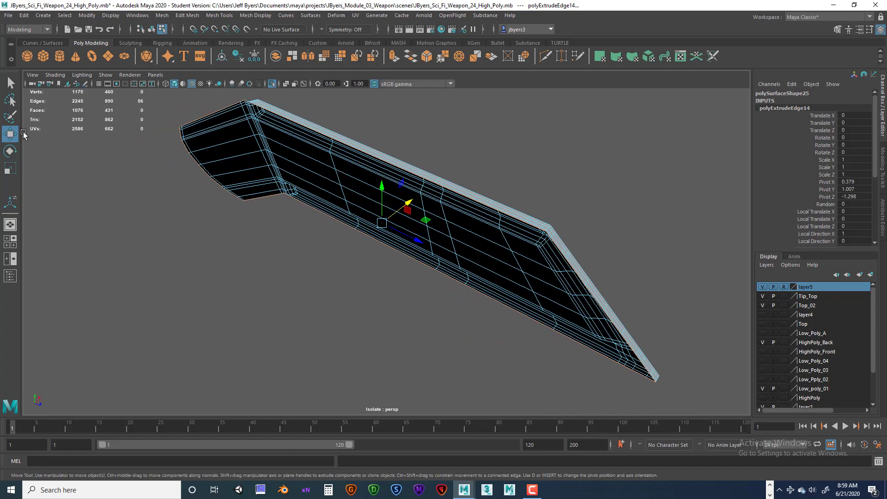
pyautogui.doubleClick(11, 134)
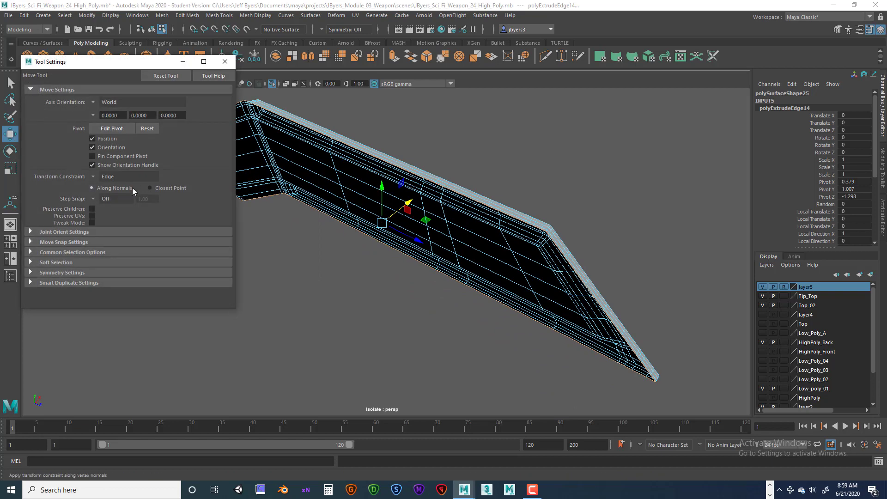
pyautogui.click(94, 177)
pyautogui.click(113, 180)
pyautogui.click(225, 62)
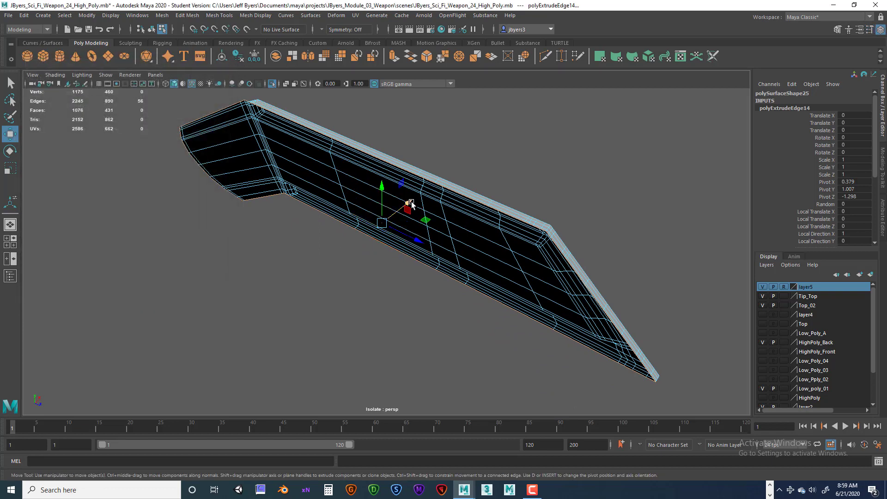
# Try moving the extruded border edges inward along X, and undo the move
pyautogui.moveTo(410, 201); pyautogui.dragTo(406, 204)
pyautogui.keyDown('alt'); pyautogui.moveTo(375, 230); pyautogui.dragTo(406, 163); pyautogui.keyUp('alt')
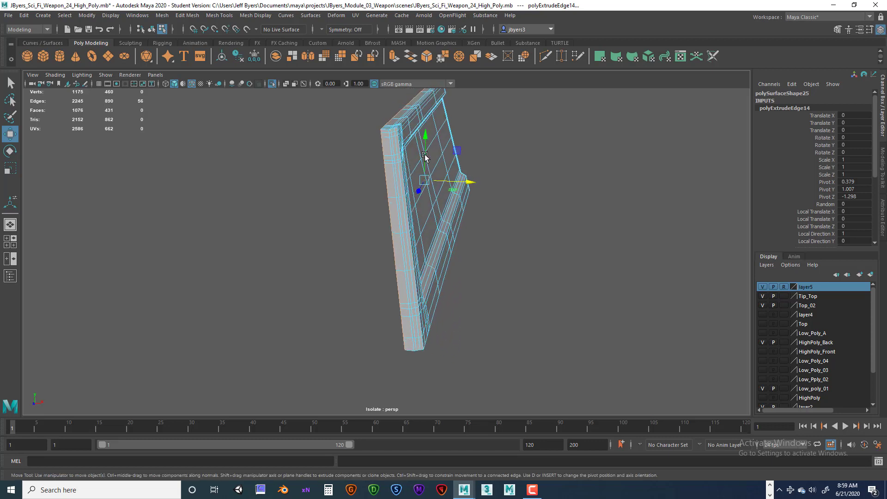
pyautogui.hotkey('ctrl', 'z')
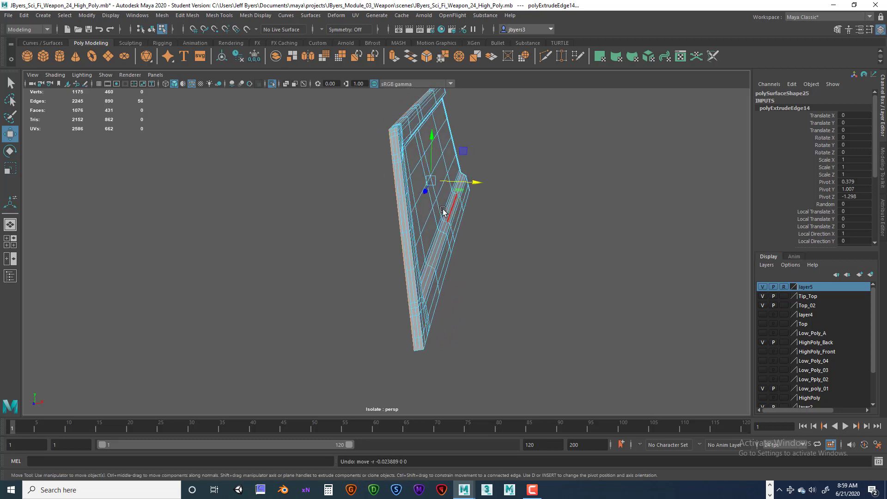
pyautogui.keyDown('alt'); pyautogui.moveTo(443, 212); pyautogui.dragTo(440, 176); pyautogui.keyUp('alt')
pyautogui.hotkey('ctrl', 'z')
# Move the extruded border edges slightly inward along X and slightly down to form a narrow support strip
pyautogui.keyDown('alt'); pyautogui.moveTo(440, 175); pyautogui.dragTo(531, 176, button='right'); pyautogui.keyUp('alt')
pyautogui.keyDown('alt'); pyautogui.moveTo(483, 172); pyautogui.dragTo(455, 160); pyautogui.keyUp('alt')
pyautogui.keyDown('alt'); pyautogui.moveTo(455, 160); pyautogui.dragTo(444, 216, button='middle'); pyautogui.keyUp('alt')
pyautogui.moveTo(445, 215)
pyautogui.keyDown('alt'); pyautogui.mouseDown()
pyautogui.moveTo(456, 203)
pyautogui.moveTo(417, 219)
pyautogui.moveTo(448, 217)
pyautogui.moveTo(443, 211)
pyautogui.mouseUp(); pyautogui.keyUp('alt')
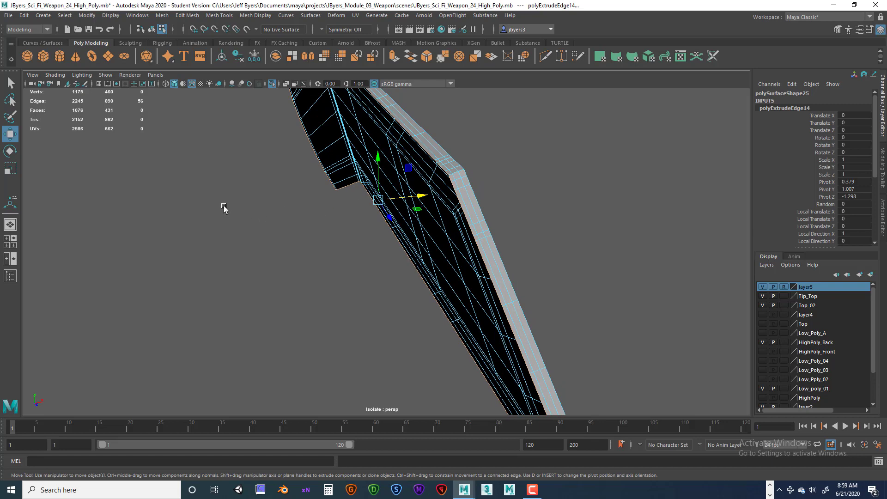
pyautogui.moveTo(290, 232)
pyautogui.keyDown('alt'); pyautogui.mouseDown()
pyautogui.moveTo(297, 236)
pyautogui.moveTo(271, 226)
pyautogui.moveTo(273, 236)
pyautogui.moveTo(304, 235)
pyautogui.mouseUp(); pyautogui.keyUp('alt')
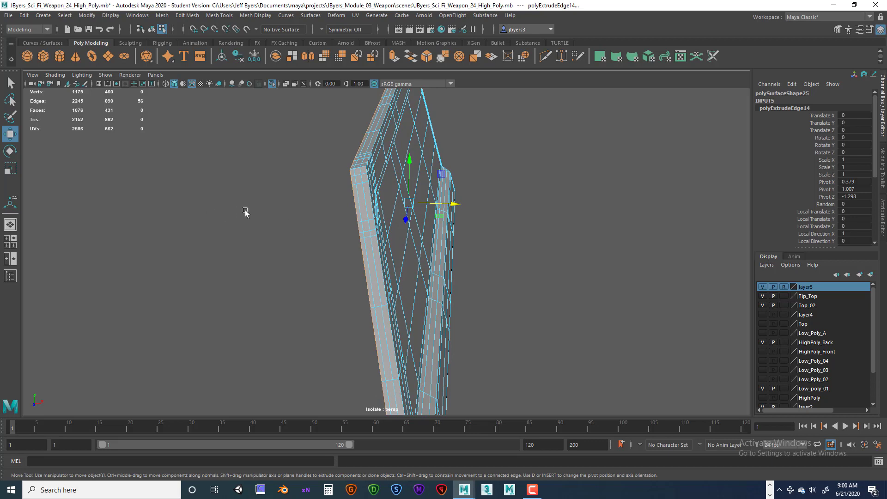
pyautogui.keyDown('alt'); pyautogui.moveTo(245, 212); pyautogui.dragTo(313, 212); pyautogui.keyUp('alt')
pyautogui.moveTo(451, 205); pyautogui.dragTo(451, 210)
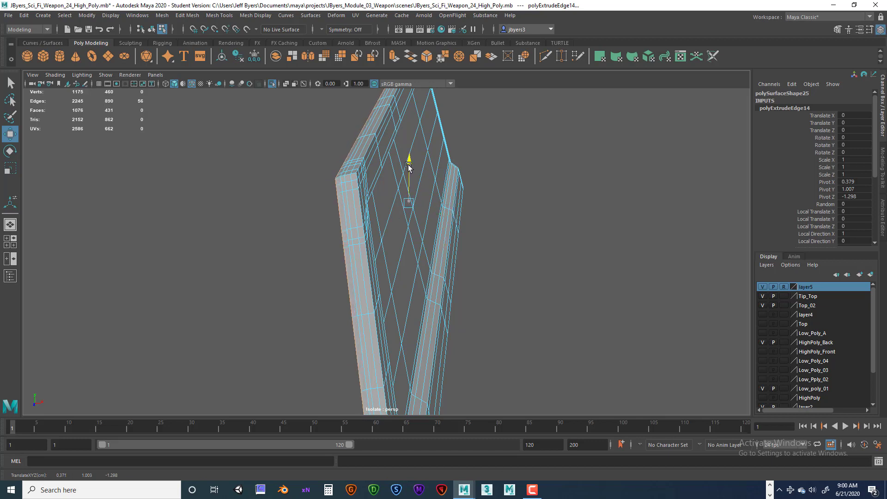
# Extrude the border edges again and move them farther inward along X and slightly down to build the shell's thickness
pyautogui.keyDown('alt'); pyautogui.moveTo(414, 187); pyautogui.dragTo(454, 211); pyautogui.keyUp('alt')
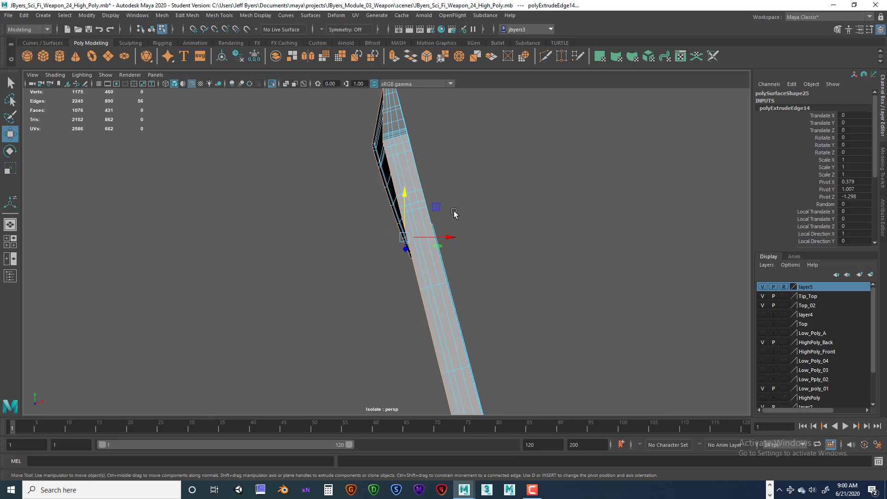
pyautogui.hotkey('ctrl', 'e')
pyautogui.press('w')
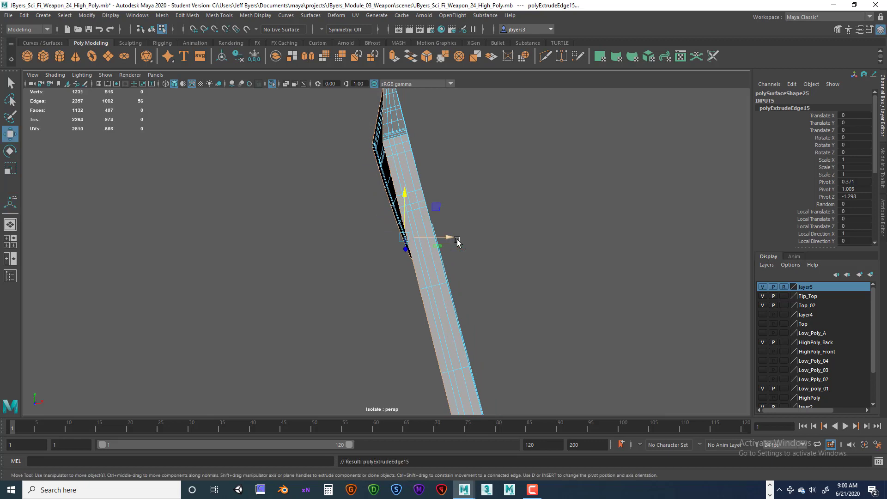
pyautogui.moveTo(452, 241); pyautogui.dragTo(437, 242)
pyautogui.moveTo(388, 201); pyautogui.dragTo(403, 147)
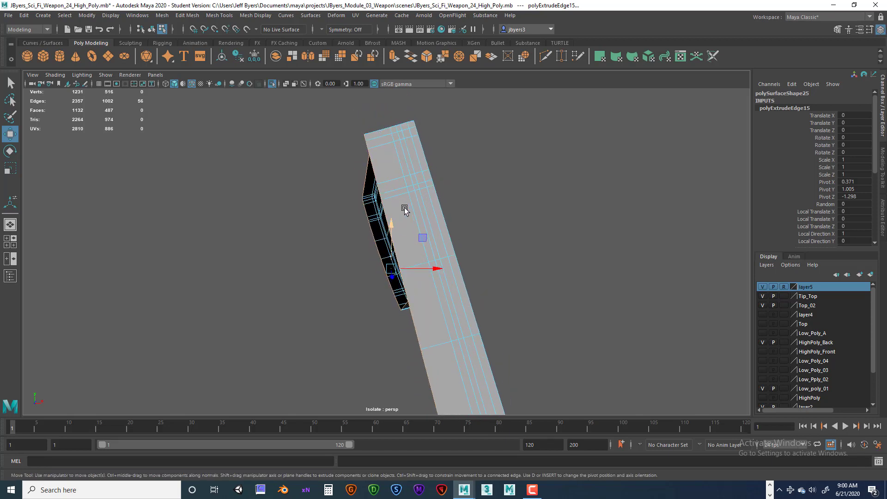
pyautogui.moveTo(391, 221); pyautogui.dragTo(392, 227)
pyautogui.keyDown('alt'); pyautogui.moveTo(421, 194); pyautogui.dragTo(414, 218); pyautogui.keyUp('alt')
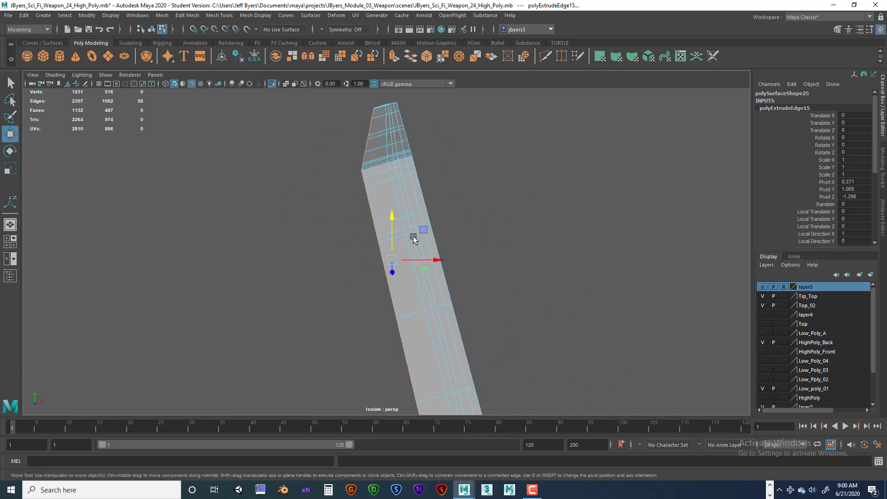
# Extrude the border edges once more and move them a short distance inward and down as a second support strip
pyautogui.hotkey('ctrl', 'e')
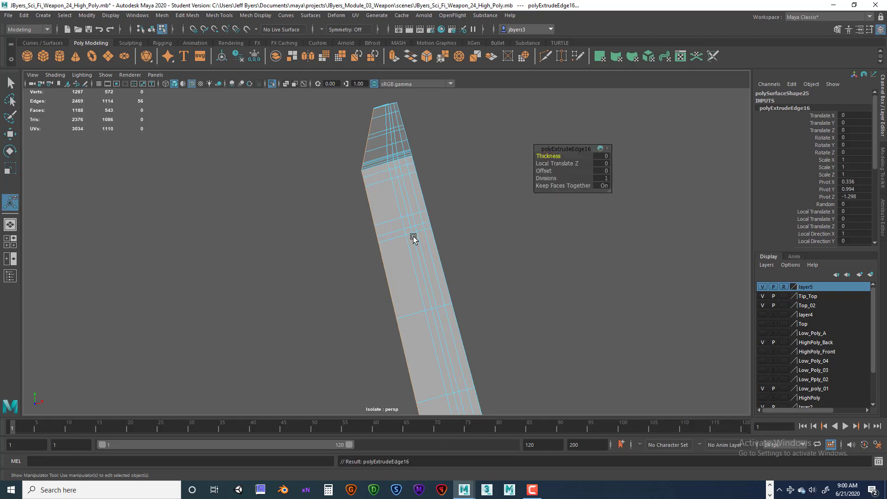
pyautogui.press('w')
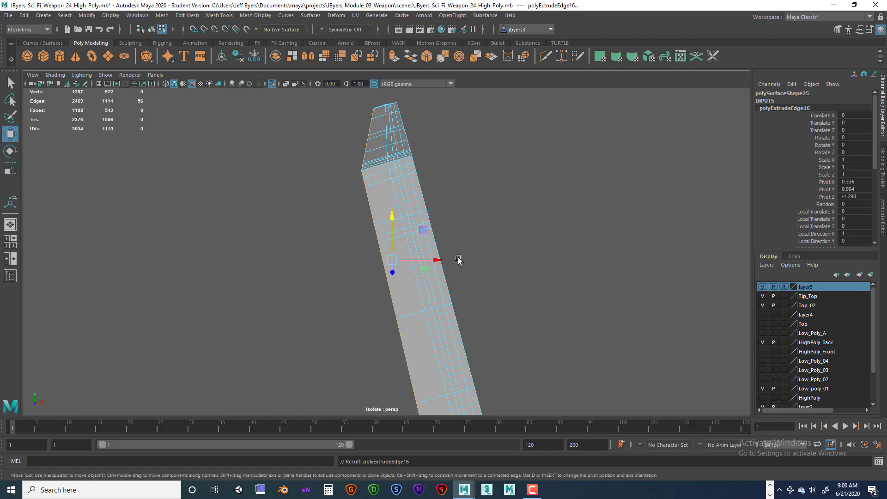
pyautogui.moveTo(458, 253); pyautogui.dragTo(349, 186)
pyautogui.keyDown('alt'); pyautogui.moveTo(348, 186); pyautogui.dragTo(384, 226, button='right'); pyautogui.keyUp('alt')
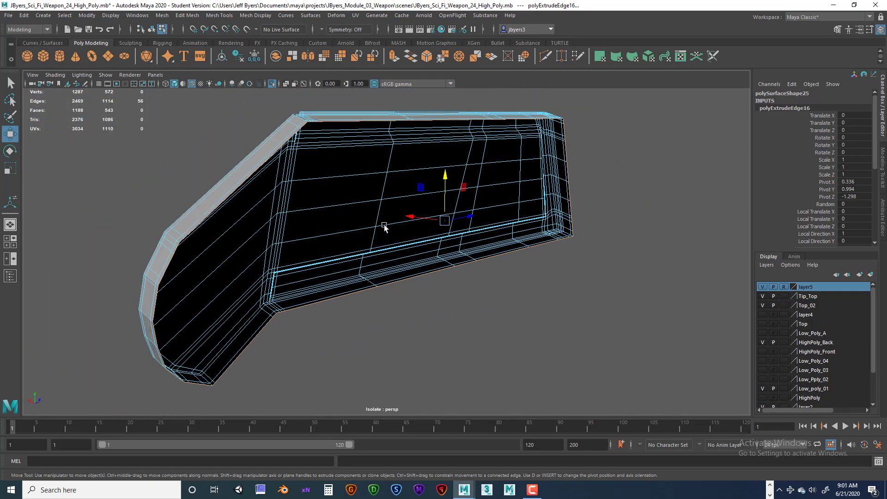
pyautogui.keyDown('alt'); pyautogui.moveTo(384, 226); pyautogui.dragTo(390, 204); pyautogui.keyUp('alt')
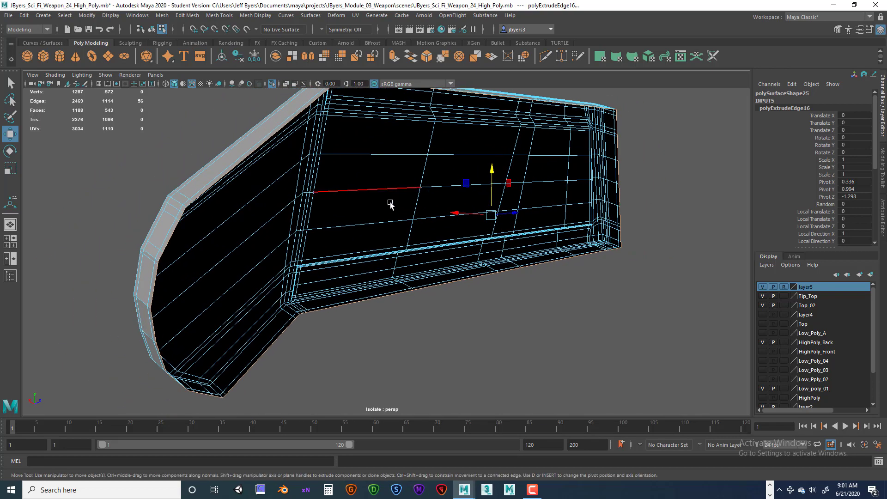
# Extrude the back border edges toward the shell's interior with a local Z translation of about -0.012, forming an inner lip
pyautogui.hotkey('ctrl', 'e')
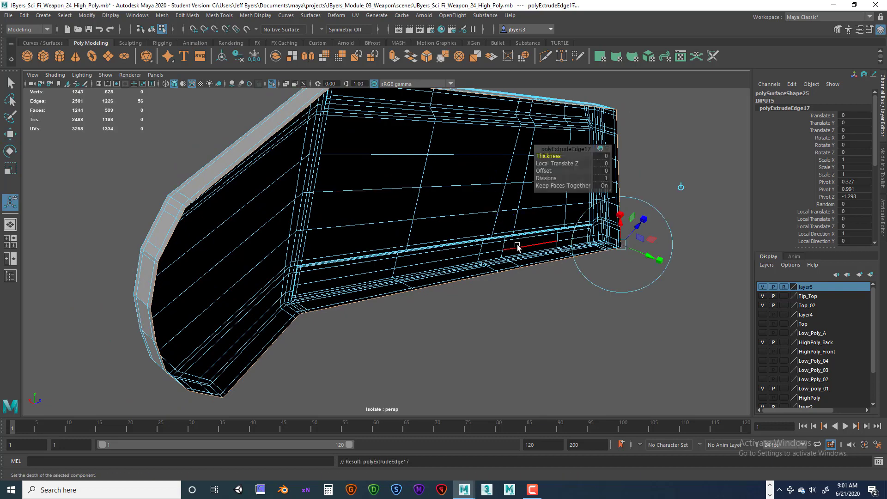
pyautogui.keyDown('alt'); pyautogui.moveTo(517, 248); pyautogui.dragTo(453, 238); pyautogui.keyUp('alt')
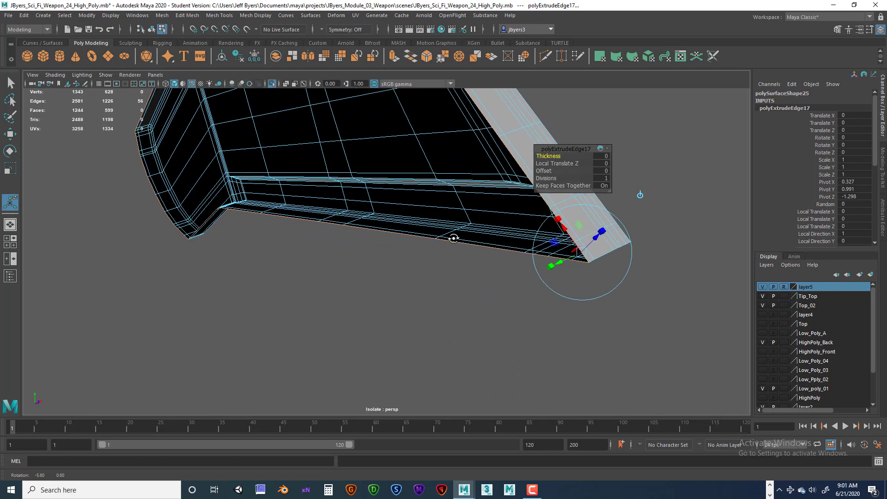
pyautogui.keyDown('alt'); pyautogui.moveTo(454, 239); pyautogui.dragTo(420, 234, button='middle'); pyautogui.keyUp('alt')
pyautogui.keyDown('alt'); pyautogui.moveTo(420, 234); pyautogui.dragTo(424, 219); pyautogui.keyUp('alt')
pyautogui.keyDown('alt'); pyautogui.moveTo(423, 219); pyautogui.dragTo(368, 247, button='middle'); pyautogui.keyUp('alt')
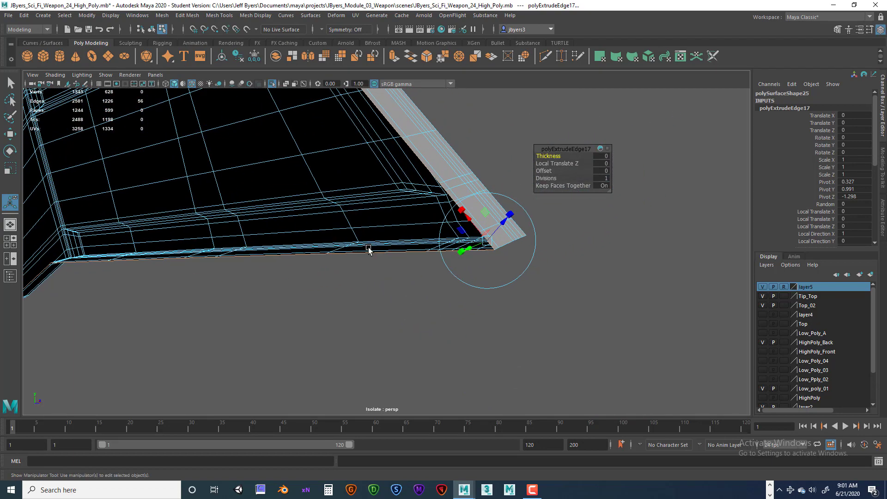
pyautogui.moveTo(500, 225); pyautogui.dragTo(489, 223)
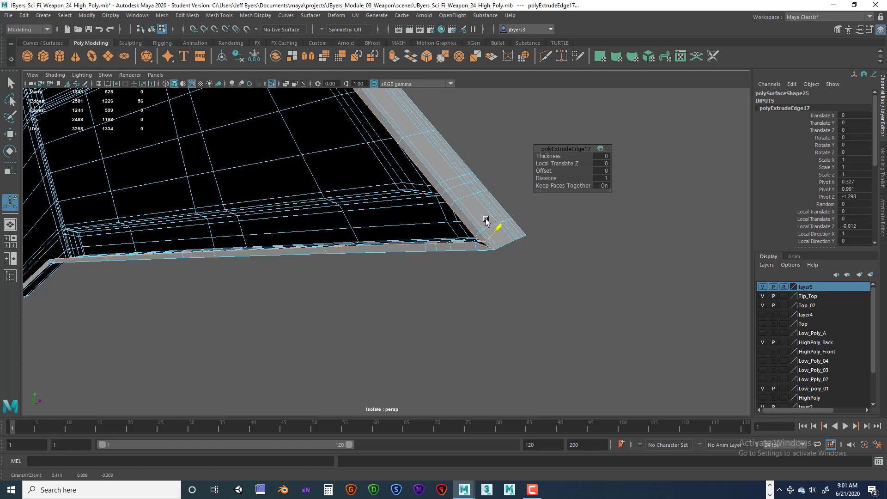
pyautogui.moveTo(381, 226)
pyautogui.keyDown('alt'); pyautogui.mouseDown()
pyautogui.moveTo(386, 214)
pyautogui.moveTo(363, 245)
pyautogui.moveTo(330, 231)
pyautogui.moveTo(372, 234)
pyautogui.moveTo(353, 217)
pyautogui.moveTo(380, 212)
pyautogui.moveTo(371, 225)
pyautogui.mouseUp(); pyautogui.keyUp('alt')
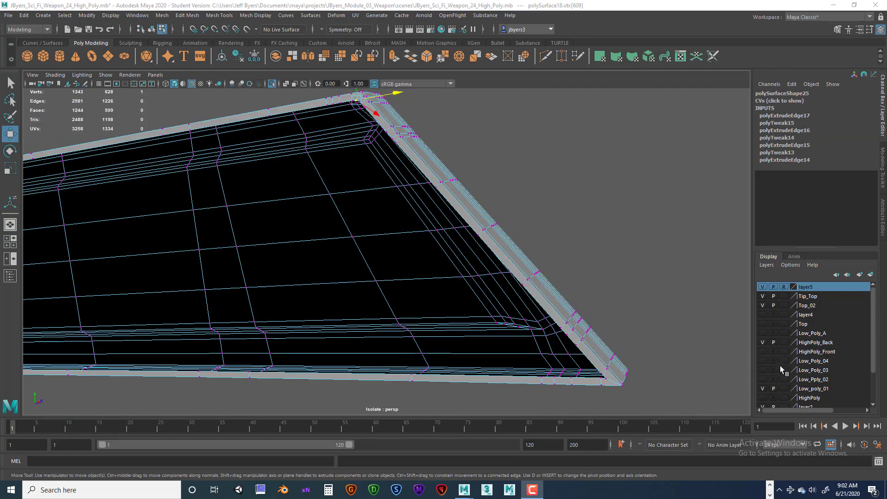
# Return the shell to object mode and insert an edge loop around its inner back lip, close to the outer edge
pyautogui.moveTo(552, 276)
pyautogui.keyDown('alt'); pyautogui.mouseDown()
pyautogui.moveTo(631, 288)
pyautogui.moveTo(557, 230)
pyautogui.moveTo(548, 265)
pyautogui.moveTo(464, 217)
pyautogui.moveTo(563, 250)
pyautogui.moveTo(552, 263)
pyautogui.mouseUp(); pyautogui.keyUp('alt')
pyautogui.moveTo(551, 265); pyautogui.dragTo(583, 234, button='right')
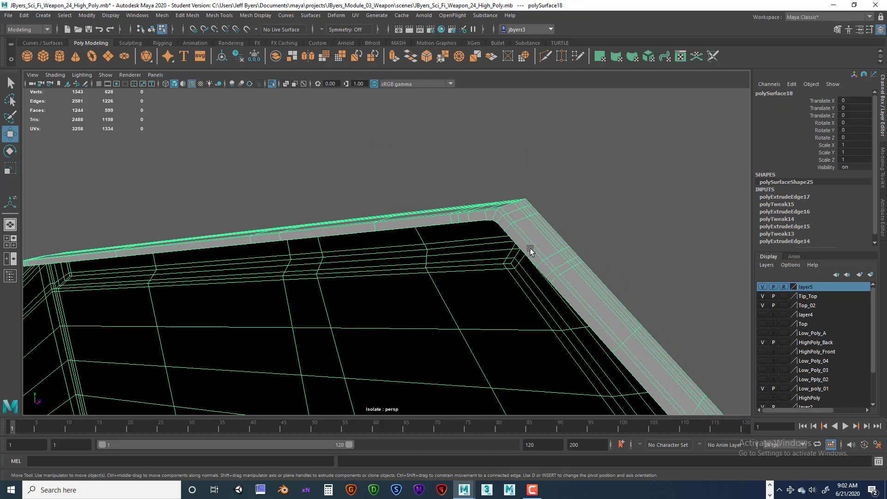
pyautogui.keyDown('shift'); pyautogui.moveTo(530, 248); pyautogui.dragTo(492, 260, button='right'); pyautogui.keyUp('shift')
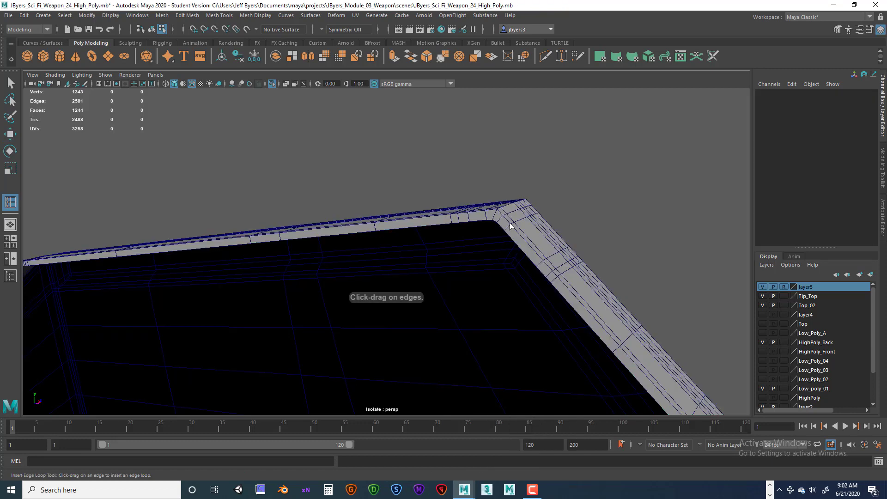
pyautogui.click(495, 216)
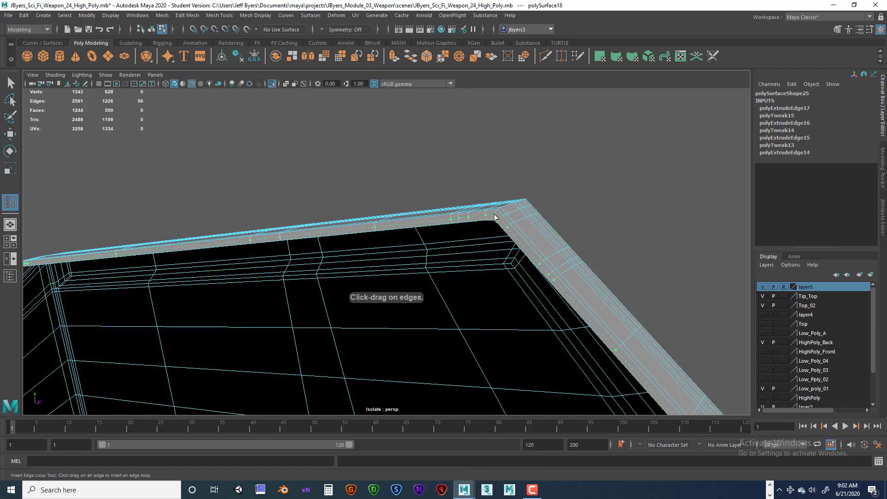
# Exit the Insert Edge Loop tool and select the whole side shell as an object
pyautogui.keyDown('alt'); pyautogui.moveTo(498, 253); pyautogui.dragTo(465, 300); pyautogui.keyUp('alt')
pyautogui.keyDown('alt'); pyautogui.moveTo(404, 267); pyautogui.dragTo(421, 287); pyautogui.keyUp('alt')
pyautogui.keyDown('alt'); pyautogui.moveTo(421, 288); pyautogui.dragTo(408, 286, button='right'); pyautogui.keyUp('alt')
pyautogui.keyDown('alt'); pyautogui.moveTo(408, 286); pyautogui.dragTo(329, 266, button='middle'); pyautogui.keyUp('alt')
pyautogui.keyDown('alt'); pyautogui.moveTo(329, 269); pyautogui.dragTo(452, 308); pyautogui.keyUp('alt')
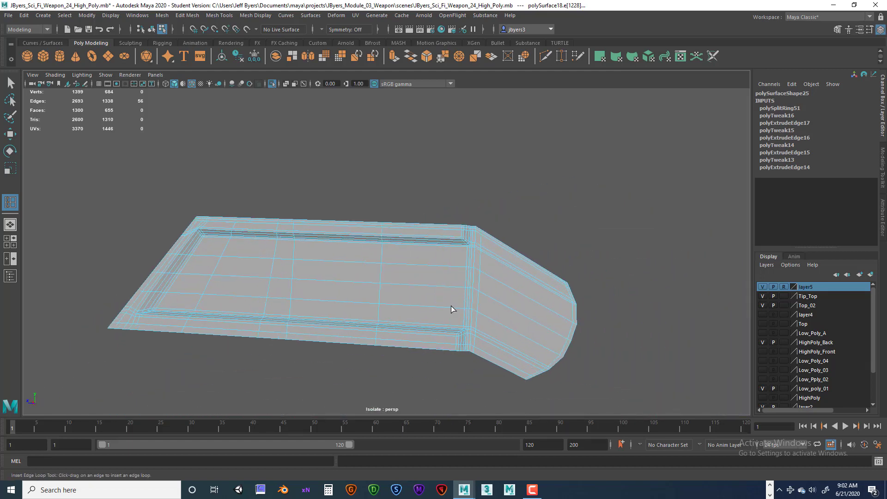
pyautogui.press('q')
pyautogui.rightClick(441, 302)
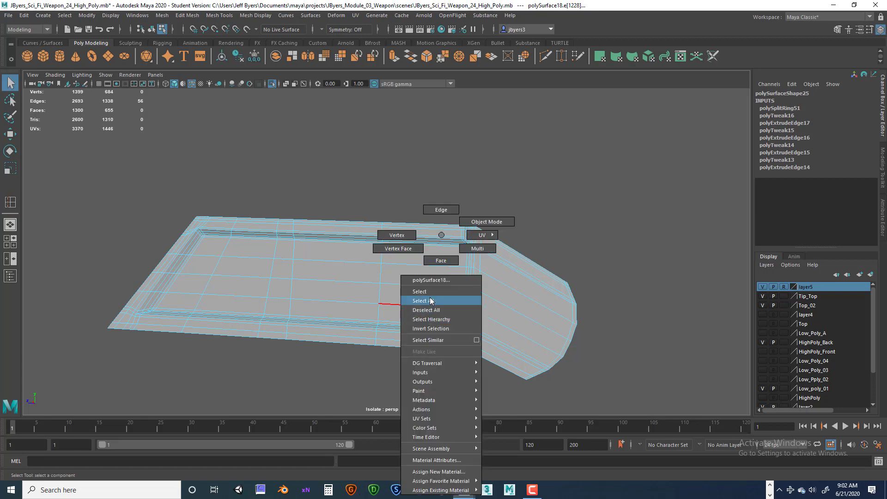
pyautogui.click(430, 300)
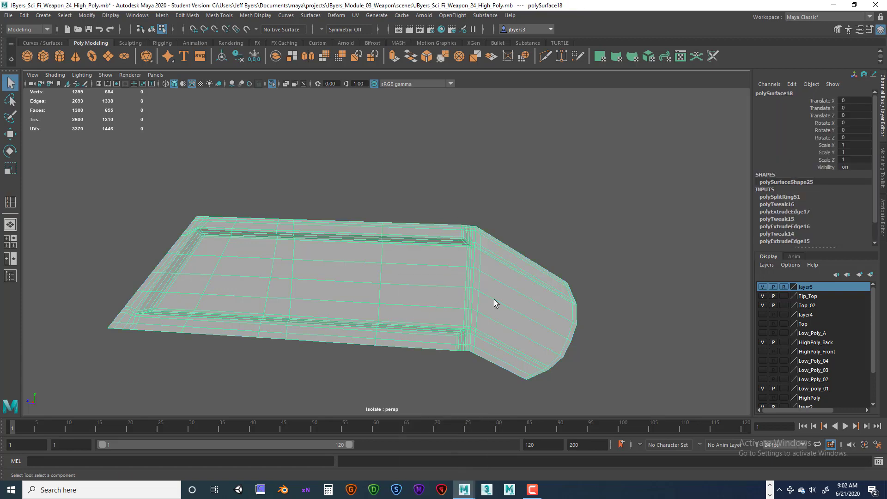
# Preview the side shell smoothed, deselect it, turn off wireframe on shaded, and inspect the recessed panel
pyautogui.press('3')
pyautogui.keyDown('alt'); pyautogui.moveTo(478, 299); pyautogui.dragTo(337, 235); pyautogui.keyUp('alt')
pyautogui.click(478, 182)
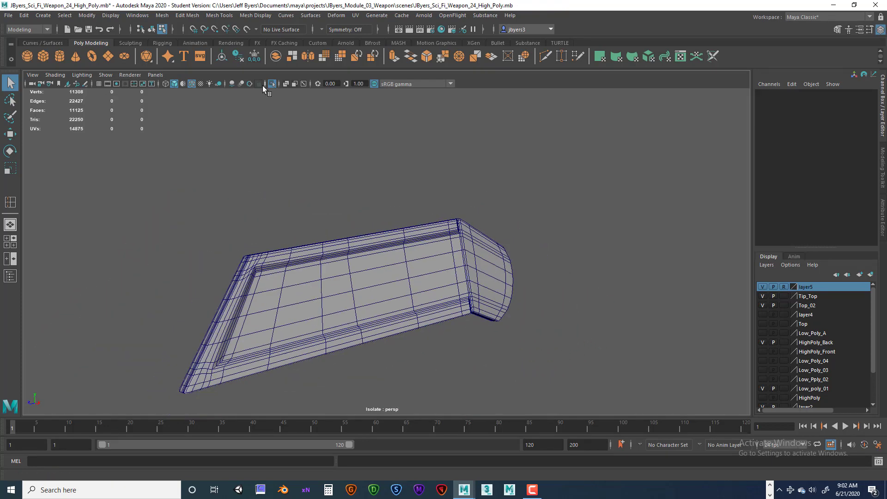
pyautogui.click(192, 84)
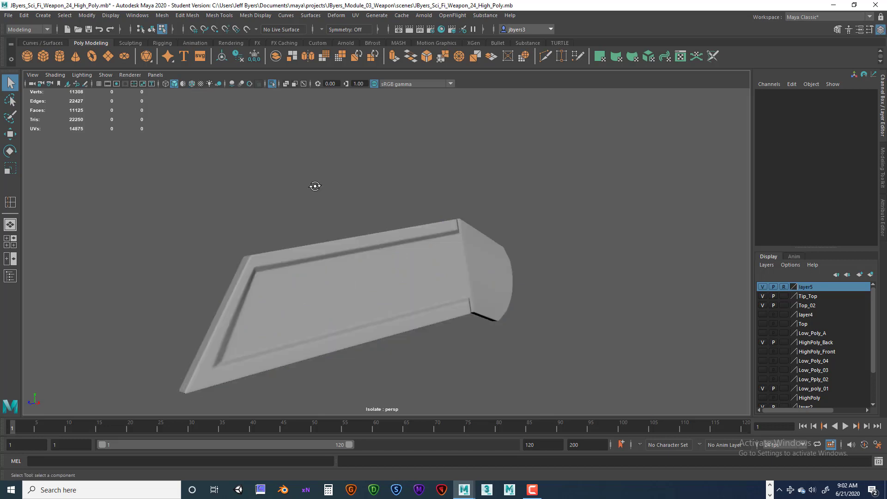
pyautogui.moveTo(311, 188)
pyautogui.keyDown('alt'); pyautogui.mouseDown()
pyautogui.moveTo(295, 190)
pyautogui.moveTo(326, 201)
pyautogui.mouseUp(); pyautogui.keyUp('alt')
pyautogui.scroll(2, 332, 204)
pyautogui.scroll(-4, 333, 203)
pyautogui.keyDown('alt'); pyautogui.moveTo(326, 202); pyautogui.dragTo(328, 172, button='middle'); pyautogui.keyUp('alt')
pyautogui.keyDown('alt'); pyautogui.moveTo(328, 175); pyautogui.dragTo(329, 187); pyautogui.keyUp('alt')
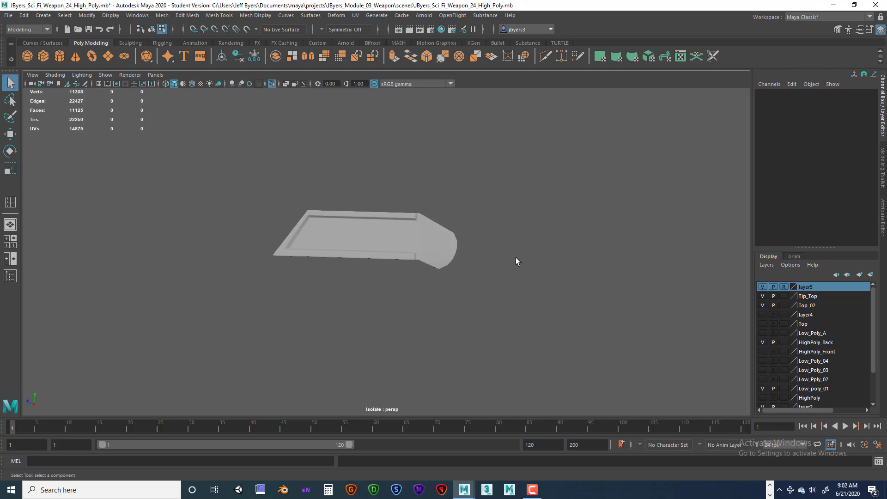
# Leave the isolated view to show the whole scene and hide layer5
pyautogui.hotkey('ctrl', '1')
pyautogui.keyDown('alt'); pyautogui.moveTo(441, 275); pyautogui.dragTo(423, 267); pyautogui.keyUp('alt')
pyautogui.scroll(3, 486, 250)
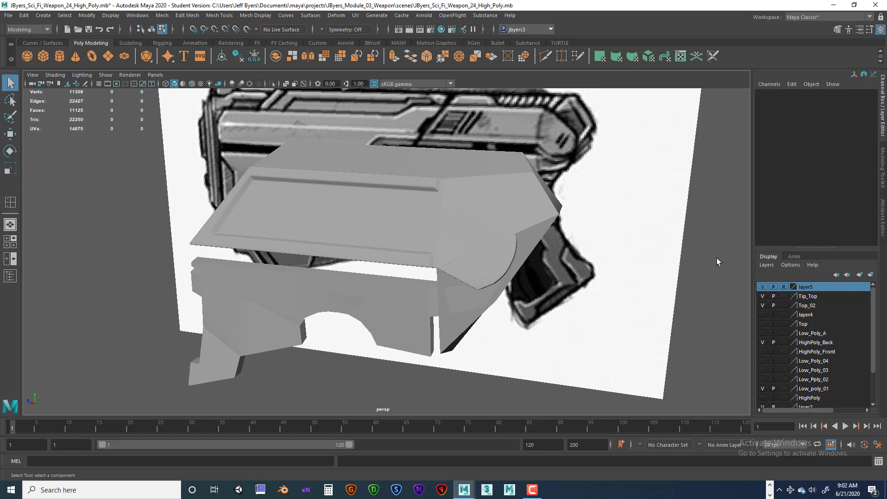
pyautogui.click(762, 285)
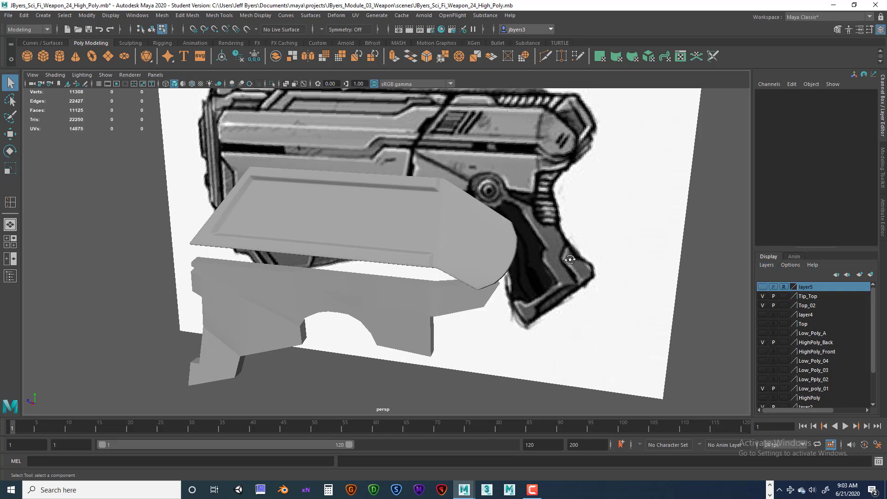
# Select the lower back side piece with the arched cutout as a whole object
pyautogui.keyDown('alt'); pyautogui.moveTo(569, 259); pyautogui.dragTo(578, 255); pyautogui.keyUp('alt')
pyautogui.keyDown('alt'); pyautogui.moveTo(450, 278); pyautogui.dragTo(453, 286); pyautogui.keyUp('alt')
pyautogui.click(456, 295)
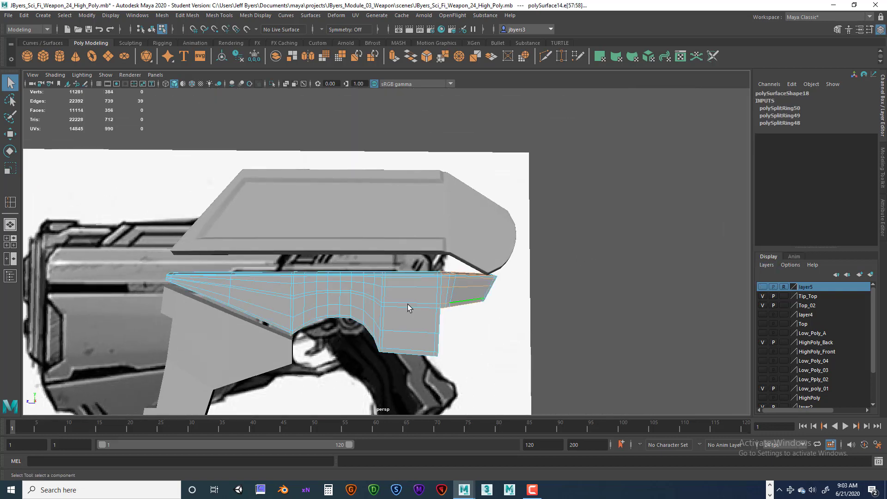
pyautogui.moveTo(401, 304); pyautogui.dragTo(441, 295, button='right')
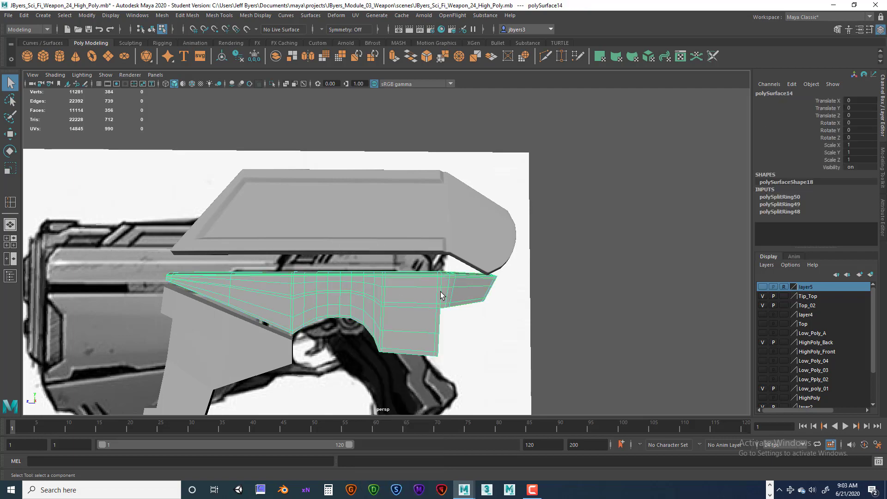
pyautogui.keyDown('alt'); pyautogui.moveTo(468, 279); pyautogui.dragTo(449, 276); pyautogui.keyUp('alt')
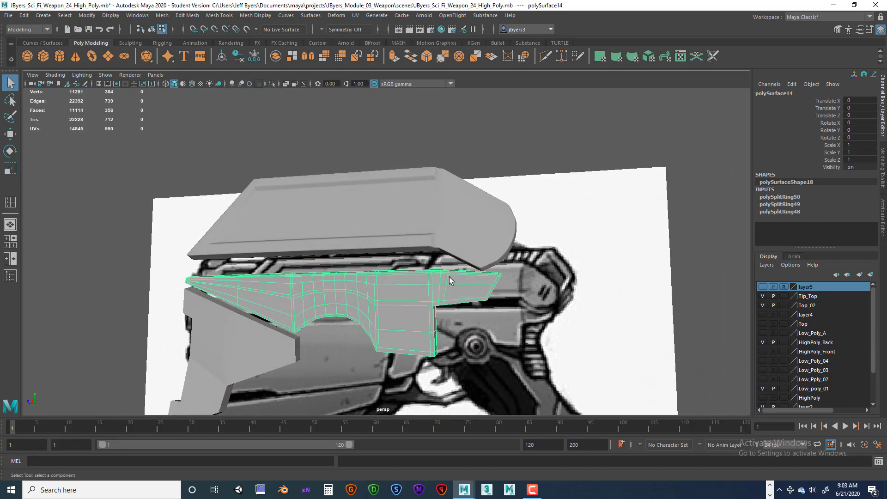
# Compare the high-poly back pieces with the weapon reference drawing in the orthographic side view
pyautogui.press('space')
pyautogui.press('space')
pyautogui.scroll(-5, 509, 319)
pyautogui.scroll(4, 486, 310)
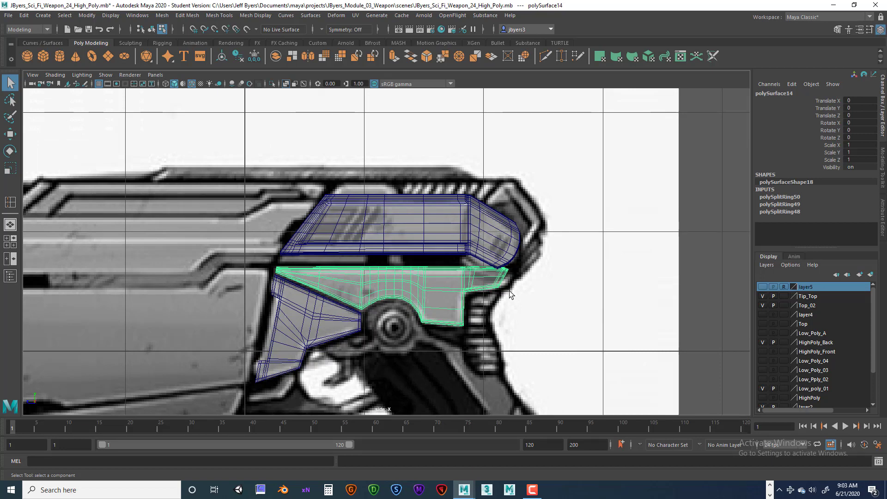
pyautogui.moveTo(511, 294)
pyautogui.keyDown('alt'); pyautogui.mouseDown(button='middle')
pyautogui.moveTo(519, 234)
pyautogui.moveTo(483, 284)
pyautogui.moveTo(503, 290)
pyautogui.mouseUp(button='middle'); pyautogui.keyUp('alt')
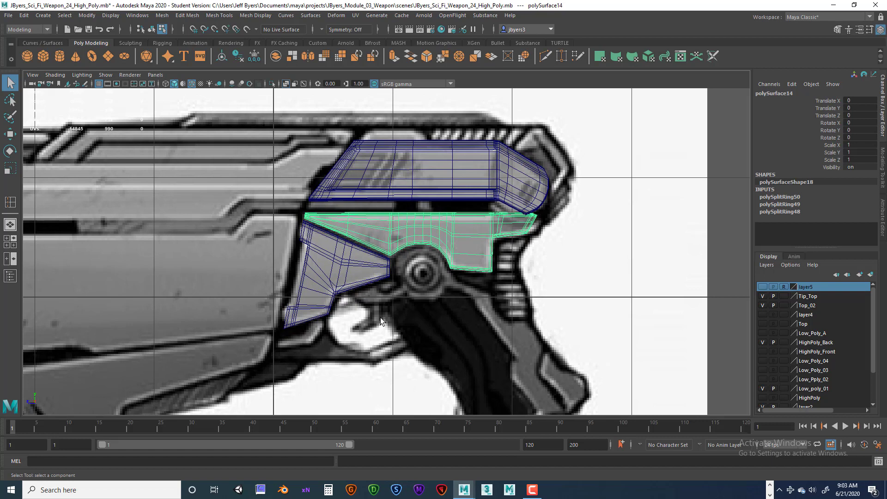
pyautogui.scroll(-5, 492, 320)
pyautogui.scroll(3, 467, 306)
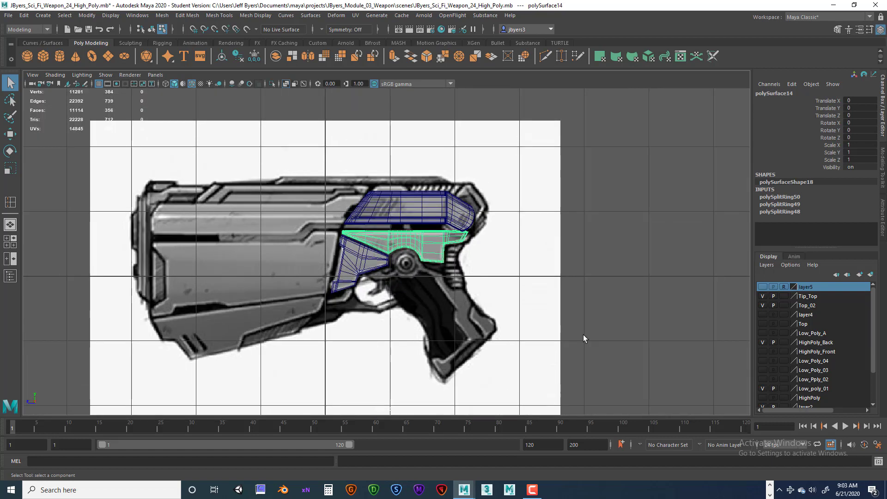
# Toggle the HighPoly_Back layer to check its contents, show the HighPoly_Front layer, and return to the perspective view
pyautogui.click(762, 342)
pyautogui.click(763, 342)
pyautogui.click(762, 352)
pyautogui.press('space')
pyautogui.press('space')
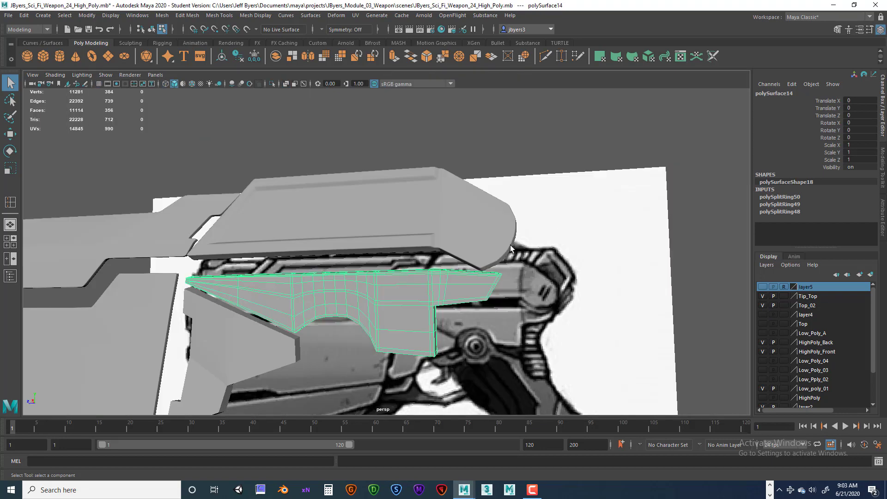
# Select the upper front barrel piece in object mode and turn off its smooth mesh preview
pyautogui.keyDown('alt'); pyautogui.moveTo(565, 220); pyautogui.dragTo(323, 240); pyautogui.keyUp('alt')
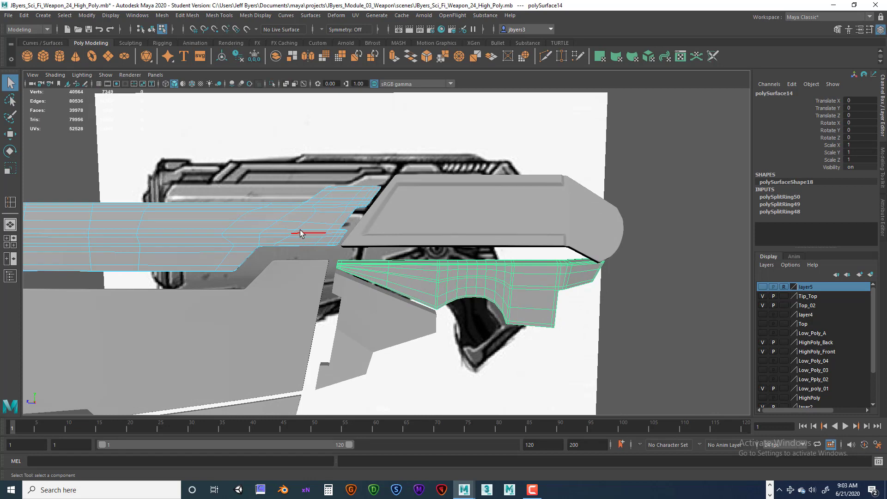
pyautogui.moveTo(292, 216); pyautogui.dragTo(288, 264, button='right')
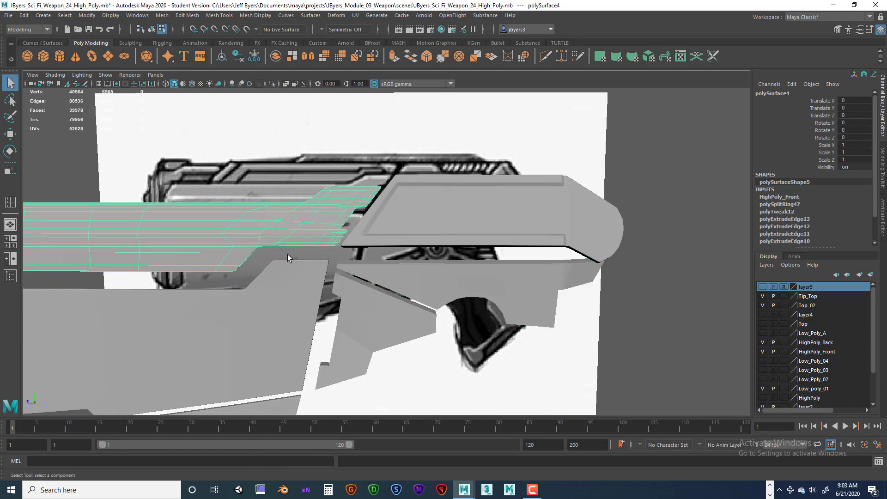
pyautogui.scroll(-5, 287, 258)
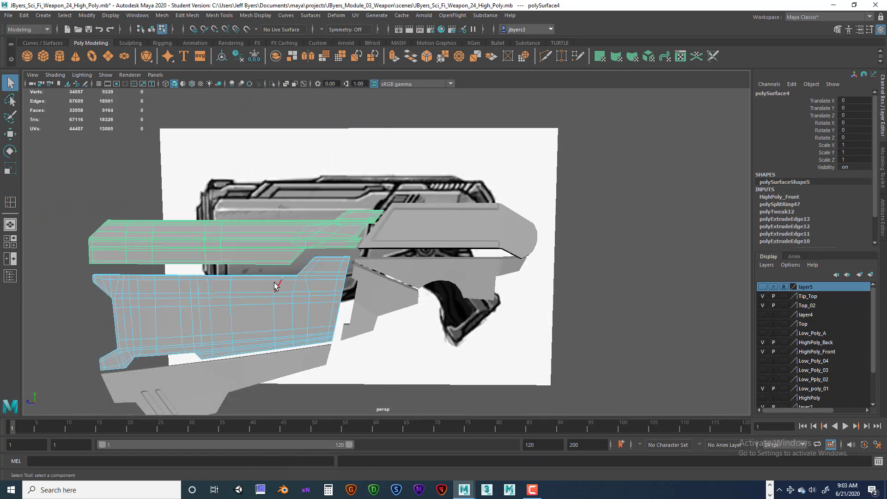
pyautogui.press('1')
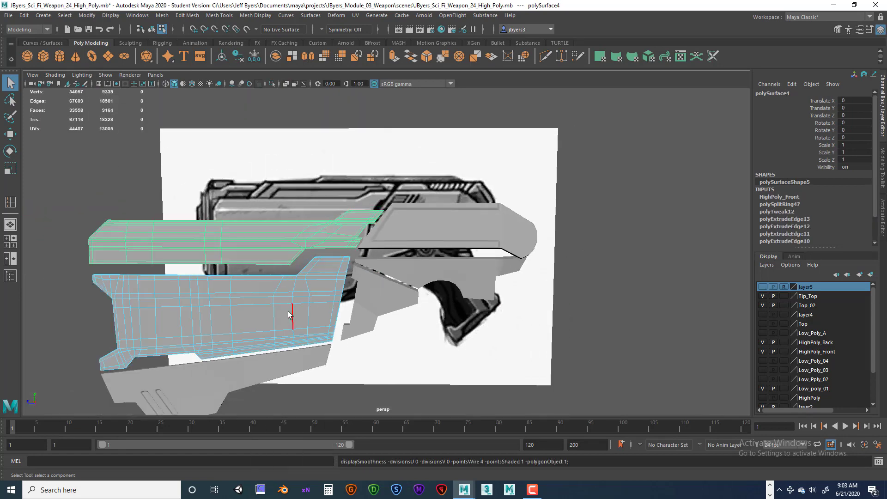
# Switch to object selection mode and turn off smooth preview on the lower front strip and the large front side panel
pyautogui.click(152, 29)
pyautogui.click(262, 371)
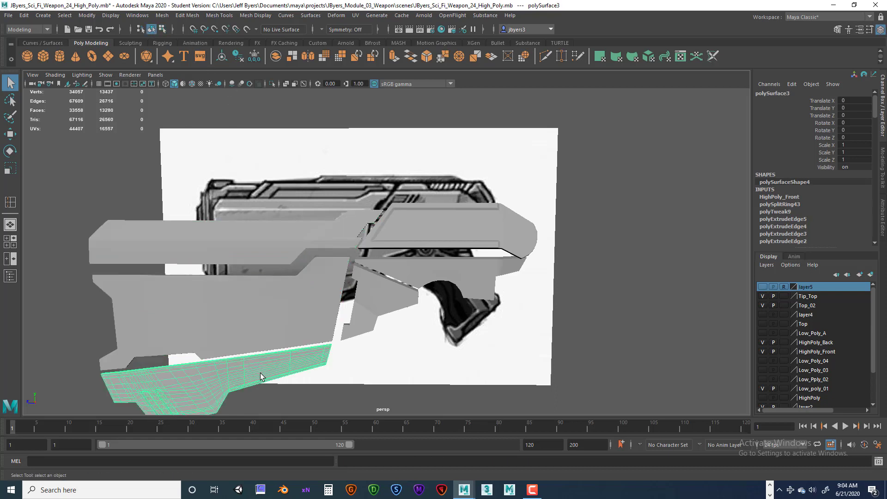
pyautogui.press('1')
pyautogui.click(251, 324)
pyautogui.press('1')
# Turn off smooth preview on the small piece ahead of the trigger and on the back side shell, rechecking the front pieces
pyautogui.click(258, 236)
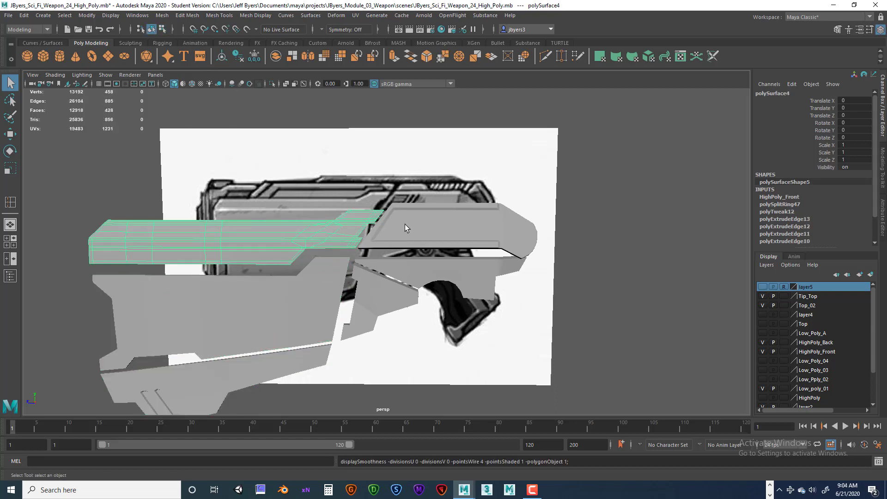
pyautogui.click(283, 315)
pyautogui.click(269, 360)
pyautogui.press('1')
pyautogui.click(372, 304)
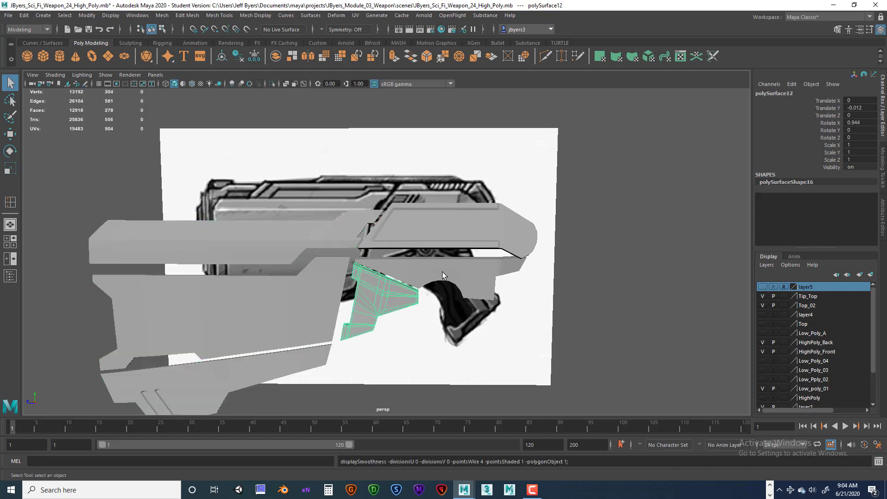
pyautogui.press('1')
pyautogui.click(458, 229)
pyautogui.press('1')
# Show the Low_Poly_04 layer together with the high-poly parts and examine how the complete weapon lines up
pyautogui.keyDown('alt'); pyautogui.moveTo(429, 288); pyautogui.dragTo(350, 273); pyautogui.keyUp('alt')
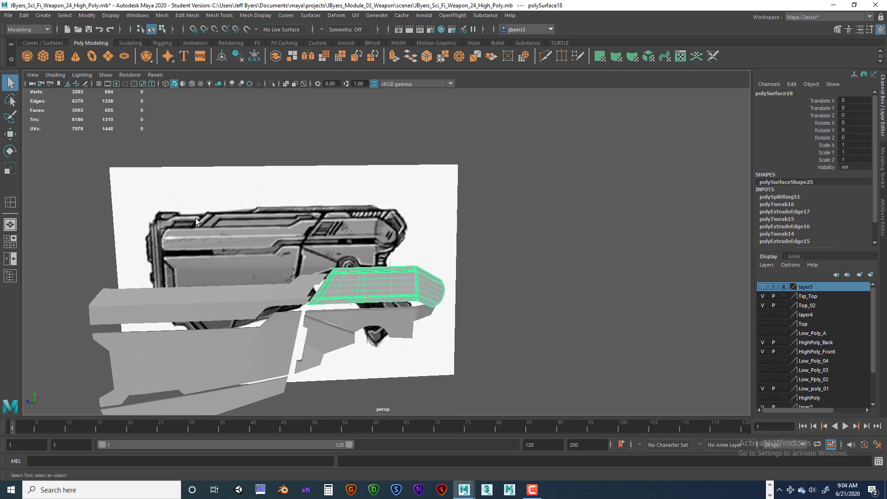
pyautogui.keyDown('alt'); pyautogui.moveTo(416, 286); pyautogui.dragTo(344, 275); pyautogui.keyUp('alt')
pyautogui.scroll(5, 456, 273)
pyautogui.keyDown('alt'); pyautogui.moveTo(516, 251); pyautogui.dragTo(463, 279, button='middle'); pyautogui.keyUp('alt')
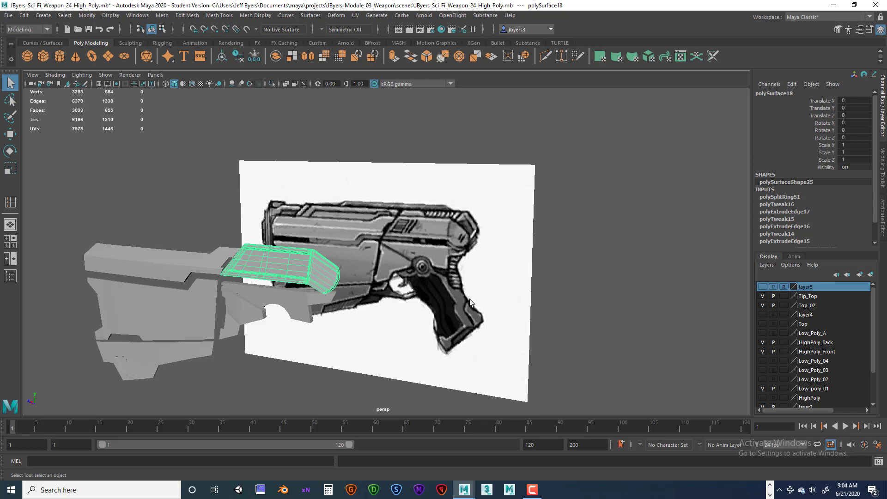
pyautogui.keyDown('alt'); pyautogui.moveTo(464, 334); pyautogui.dragTo(504, 291); pyautogui.keyUp('alt')
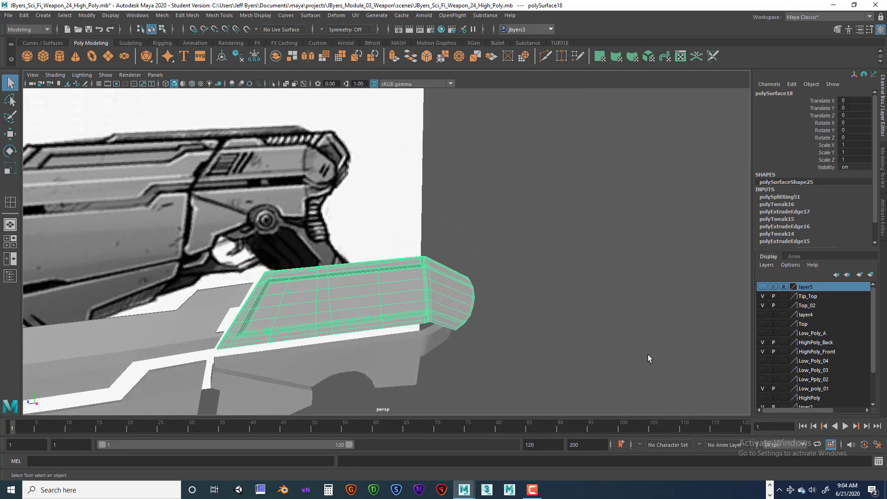
pyautogui.scroll(-1, 803, 382)
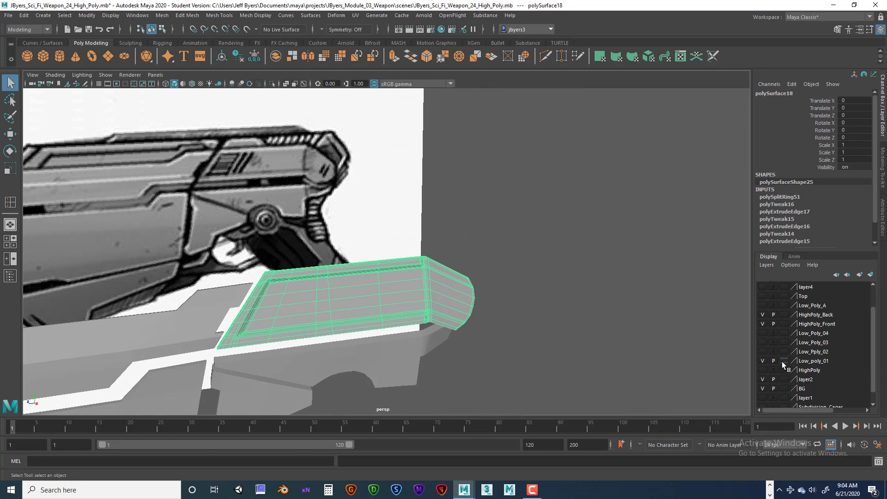
pyautogui.scroll(1, 782, 361)
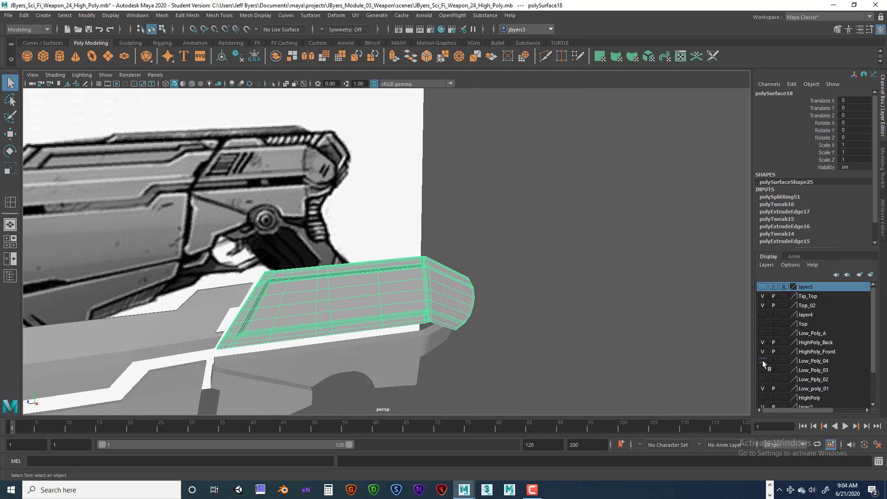
pyautogui.click(762, 361)
pyautogui.keyDown('alt'); pyautogui.moveTo(529, 356); pyautogui.dragTo(470, 273); pyautogui.keyUp('alt')
pyautogui.scroll(5, 519, 279)
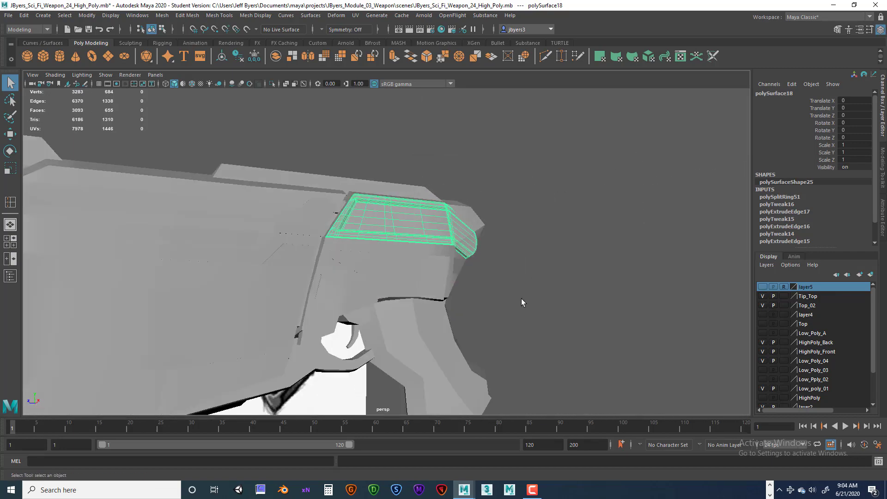
# Compare the high-poly back pieces with the overlapping low-poly body, selecting the lower back piece and the low-poly back section
pyautogui.scroll(-5, 521, 298)
pyautogui.keyDown('alt'); pyautogui.moveTo(490, 317); pyautogui.dragTo(437, 263); pyautogui.keyUp('alt')
pyautogui.click(414, 227)
pyautogui.scroll(4, 476, 278)
pyautogui.click(370, 265)
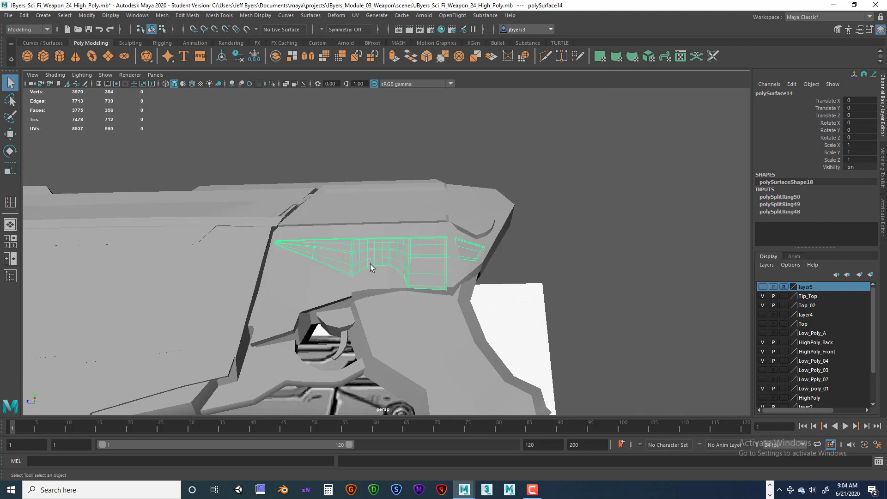
pyautogui.keyDown('alt'); pyautogui.moveTo(370, 264); pyautogui.dragTo(414, 262); pyautogui.keyUp('alt')
pyautogui.click(412, 253)
pyautogui.keyDown('alt'); pyautogui.moveTo(406, 230); pyautogui.dragTo(421, 250); pyautogui.keyUp('alt')
pyautogui.click(425, 273)
pyautogui.click(436, 253)
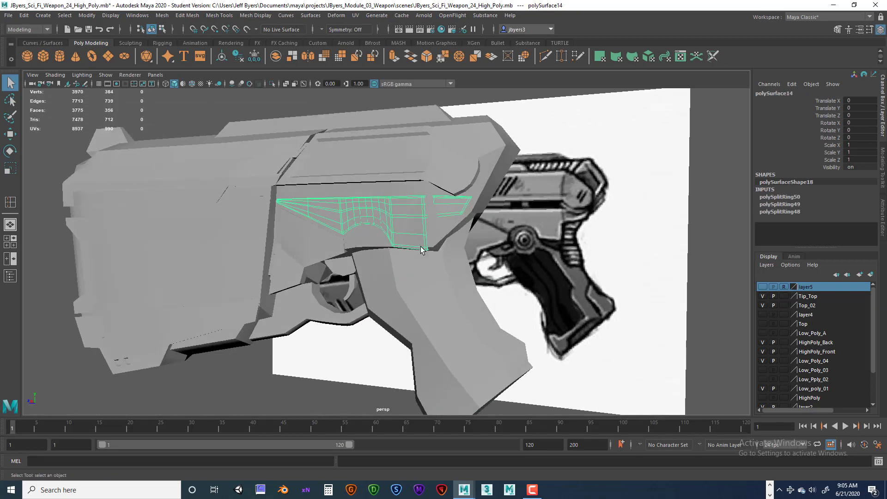
pyautogui.click(445, 239)
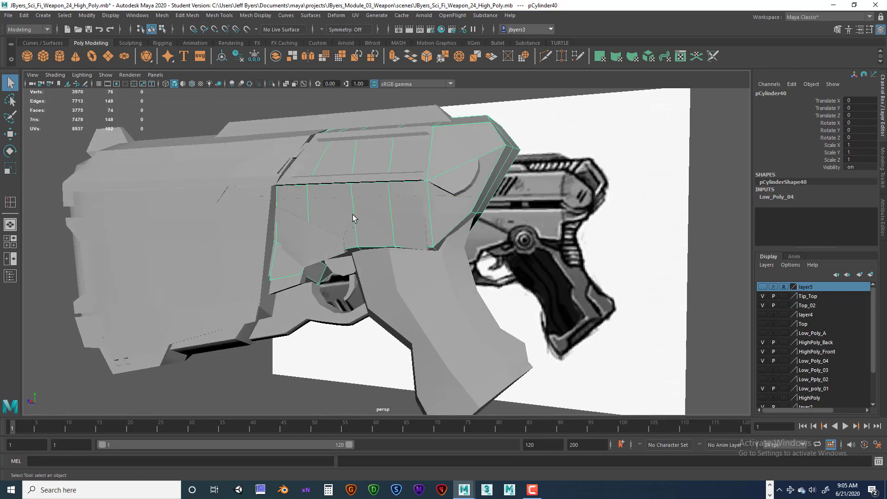
pyautogui.keyDown('alt'); pyautogui.moveTo(398, 250); pyautogui.dragTo(423, 240); pyautogui.keyUp('alt')
pyautogui.click(418, 258)
pyautogui.keyDown('alt'); pyautogui.moveTo(415, 271); pyautogui.dragTo(452, 238); pyautogui.keyUp('alt')
pyautogui.click(404, 268)
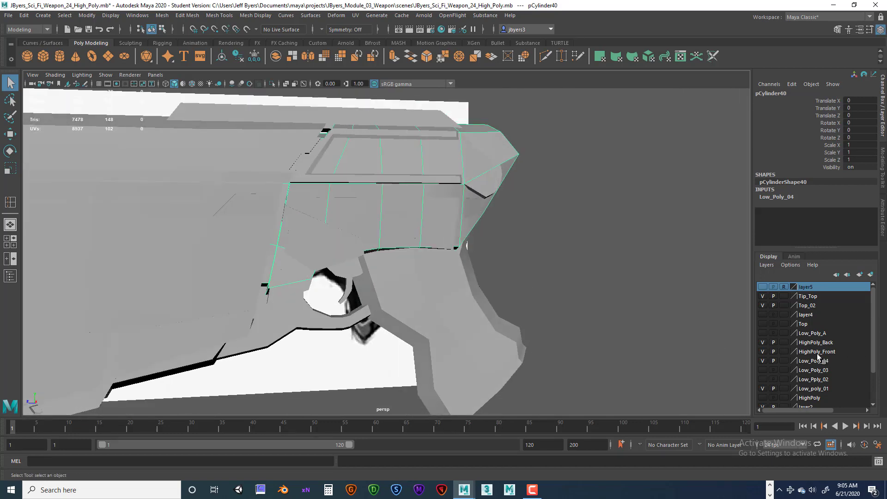
# Toggle the Low_Poly_04 layer to compare the low-poly and high-poly parts, leaving that layer hidden
pyautogui.click(762, 360)
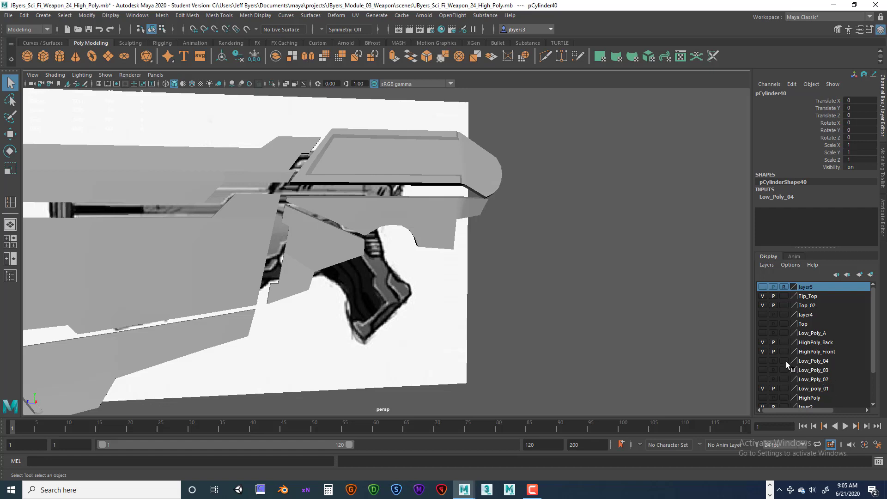
pyautogui.click(763, 361)
pyautogui.keyDown('alt'); pyautogui.moveTo(609, 326); pyautogui.dragTo(654, 329); pyautogui.keyUp('alt')
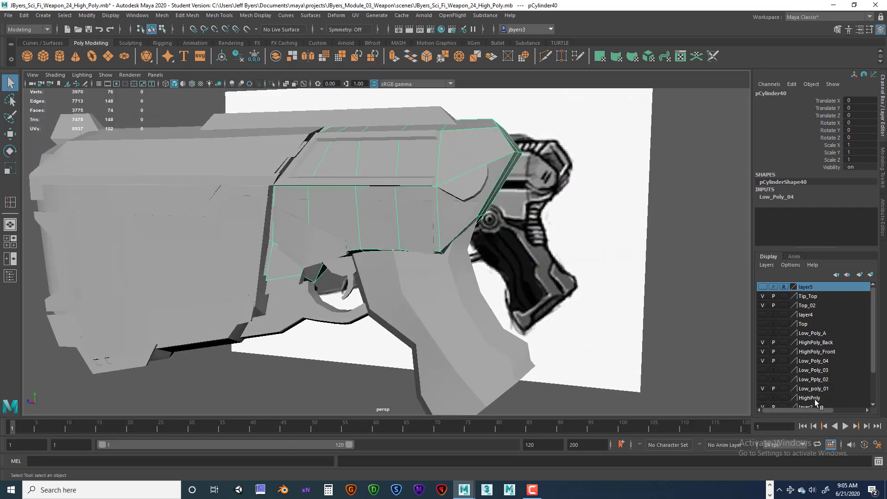
pyautogui.click(763, 359)
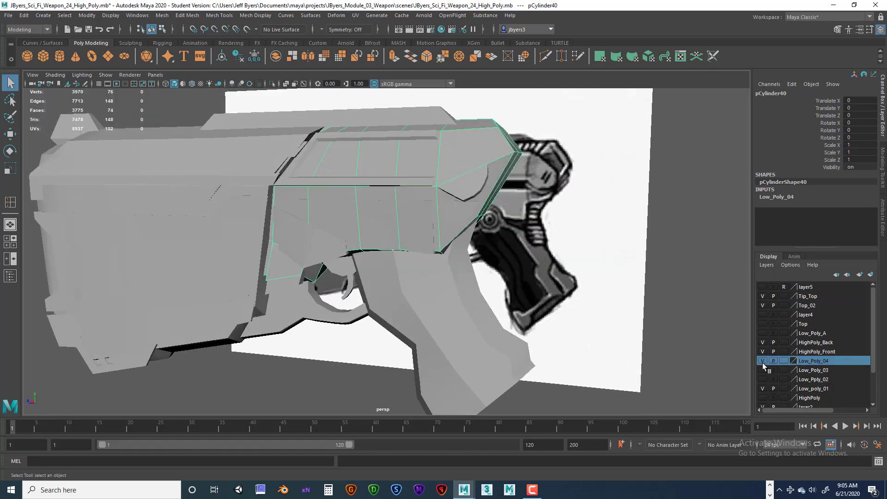
pyautogui.click(763, 360)
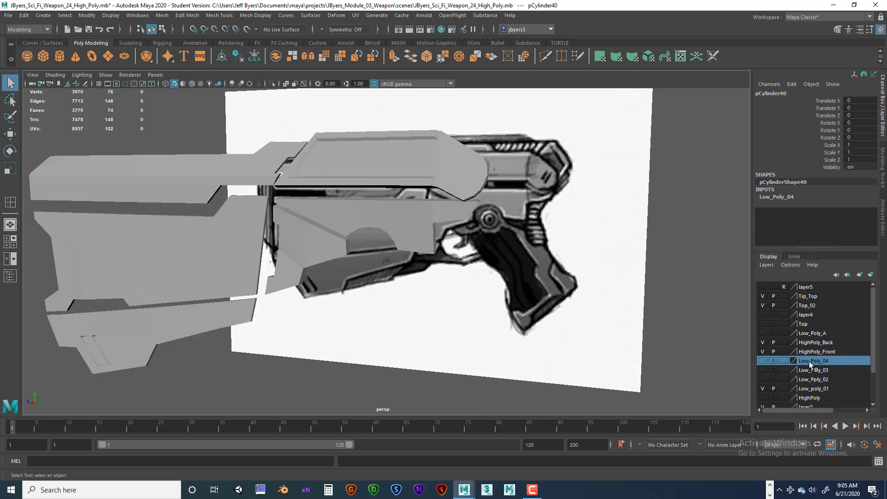
# Select the HighPoly_Back layer and hide it
pyautogui.click(813, 352)
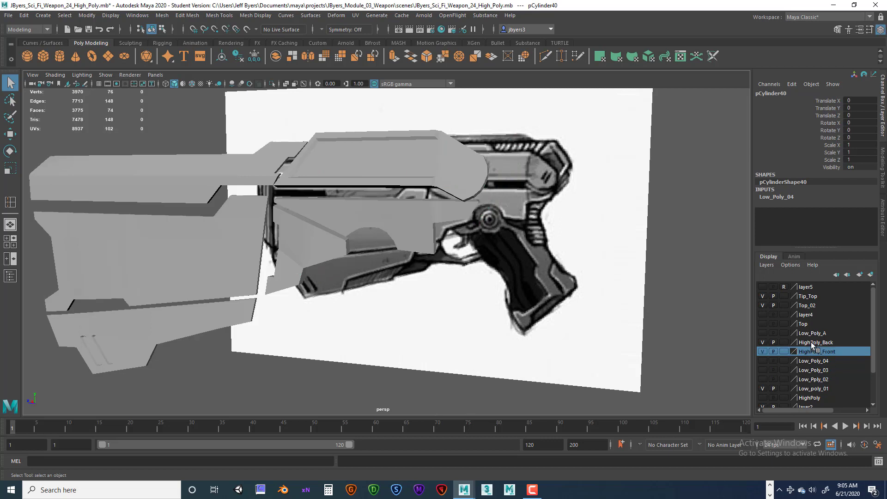
pyautogui.click(812, 343)
pyautogui.click(766, 342)
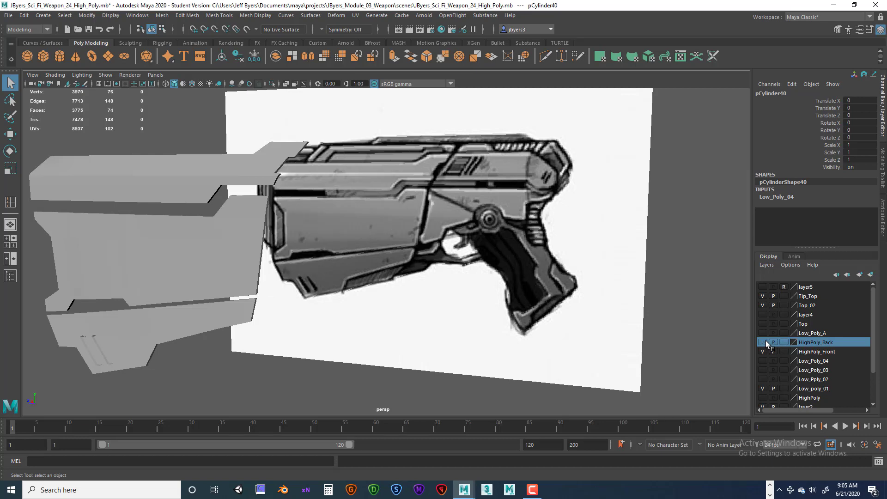
# Show the HighPoly_Back layer and check the high-poly parts in wireframe, returning to shaded display with nothing selected
pyautogui.click(762, 342)
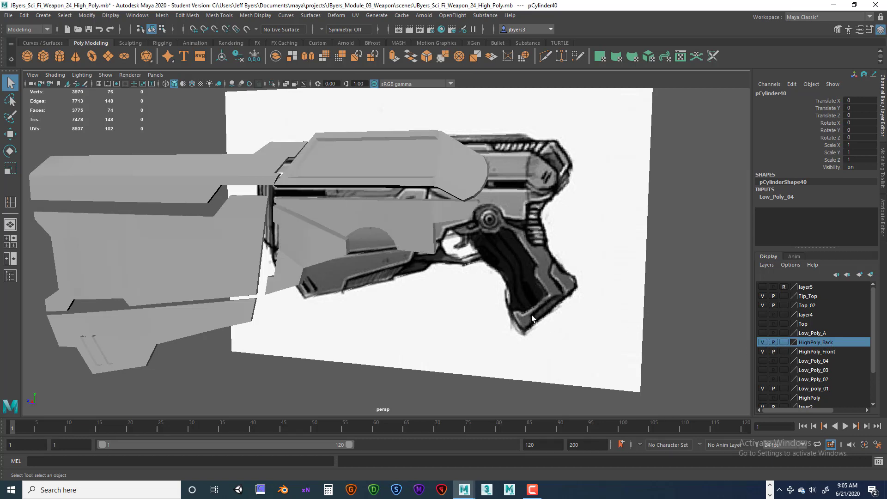
pyautogui.keyDown('alt'); pyautogui.moveTo(532, 318); pyautogui.dragTo(490, 267); pyautogui.keyUp('alt')
pyautogui.scroll(-5, 427, 196)
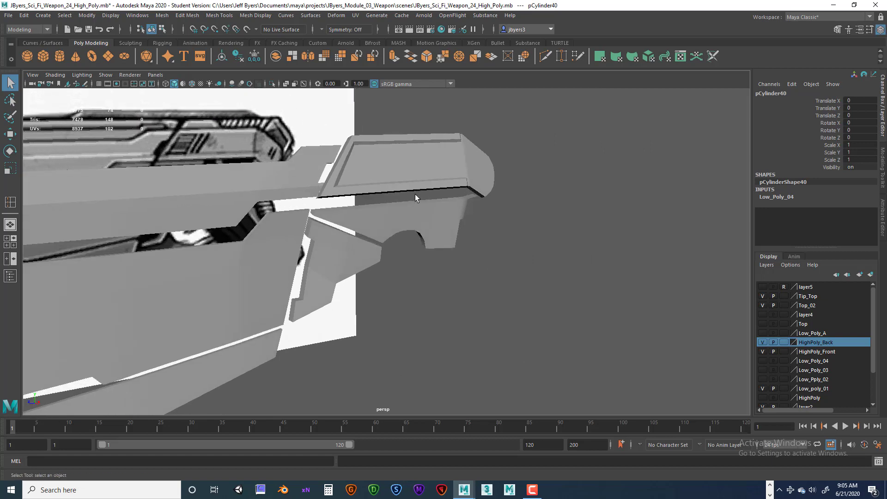
pyautogui.press('4')
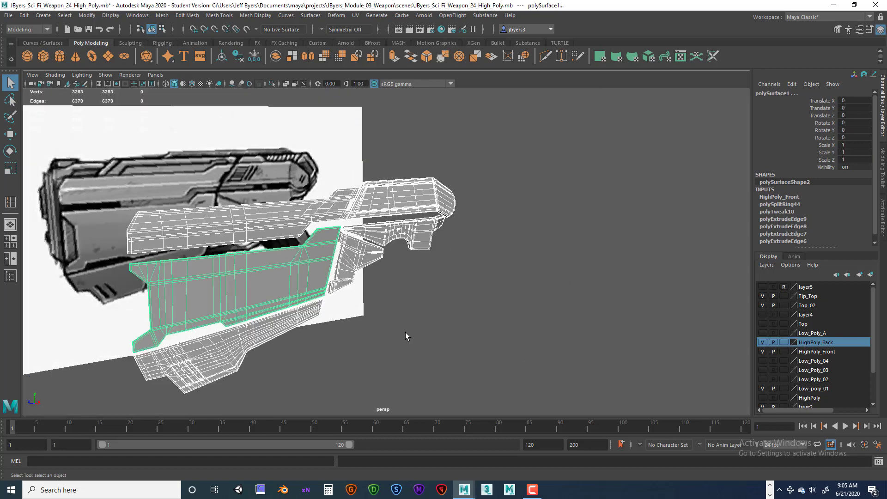
pyautogui.click(406, 332)
pyautogui.press('5')
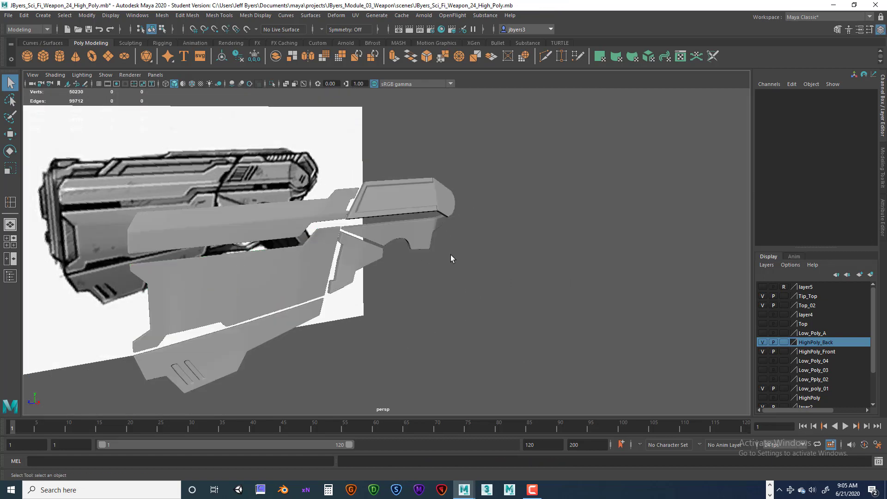
# Examine how the front and back high-poly pieces fit together, selecting the small angled back piece and the long upper front piece
pyautogui.keyDown('alt'); pyautogui.moveTo(451, 276); pyautogui.dragTo(362, 268); pyautogui.keyUp('alt')
pyautogui.scroll(4, 433, 225)
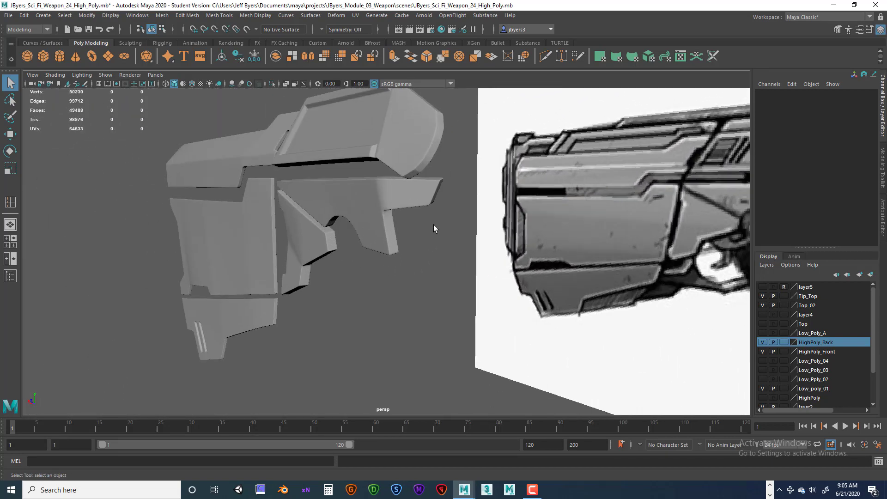
pyautogui.keyDown('alt'); pyautogui.moveTo(432, 298); pyautogui.dragTo(465, 283); pyautogui.keyUp('alt')
pyautogui.click(380, 283)
pyautogui.click(453, 274)
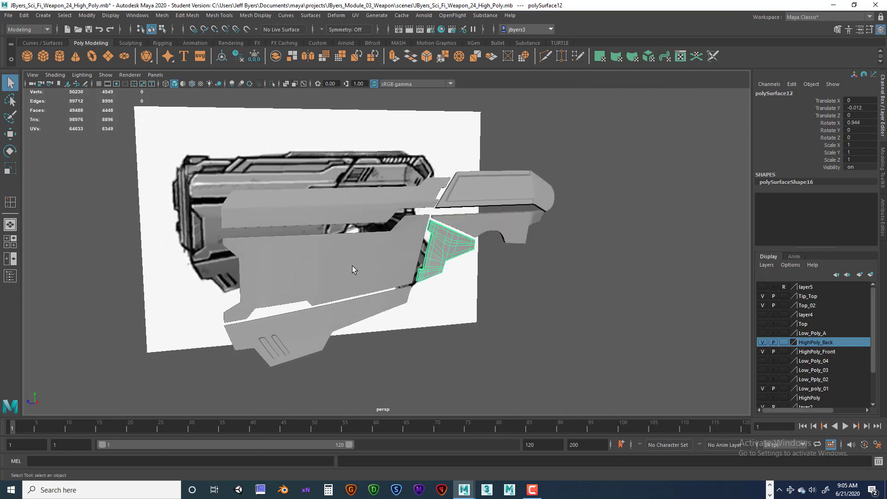
pyautogui.click(344, 222)
pyautogui.keyDown('alt'); pyautogui.moveTo(342, 236); pyautogui.dragTo(349, 274); pyautogui.keyUp('alt')
# Switch to the full-size side view and compare the high-poly wireframes with the weapon reference image around the back section
pyautogui.press('space')
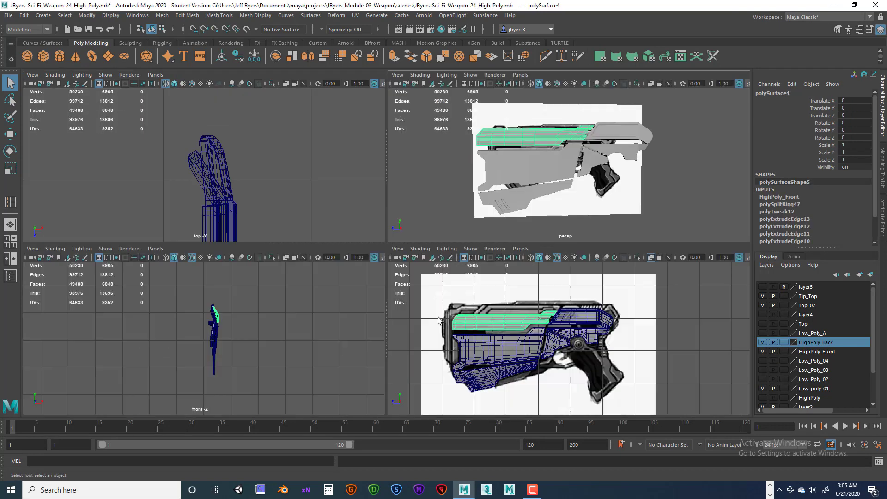
pyautogui.press('space')
pyautogui.scroll(1, 425, 261)
pyautogui.scroll(2, 425, 261)
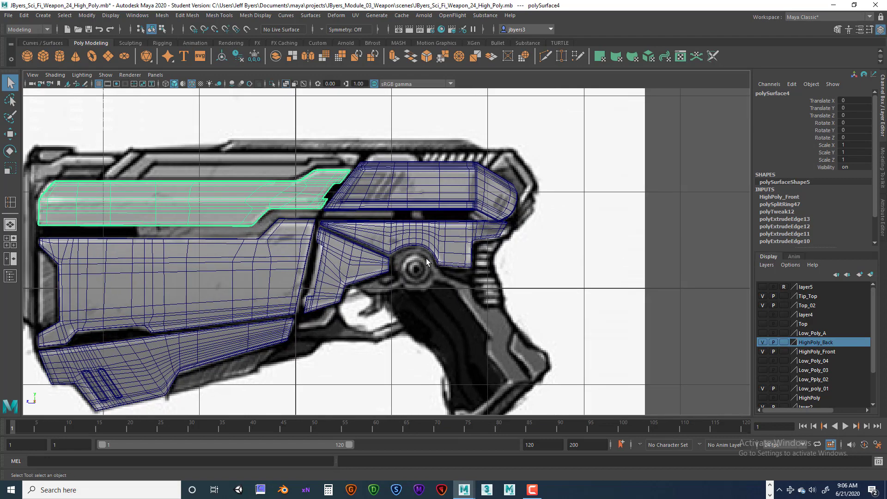
pyautogui.scroll(-5, 446, 222)
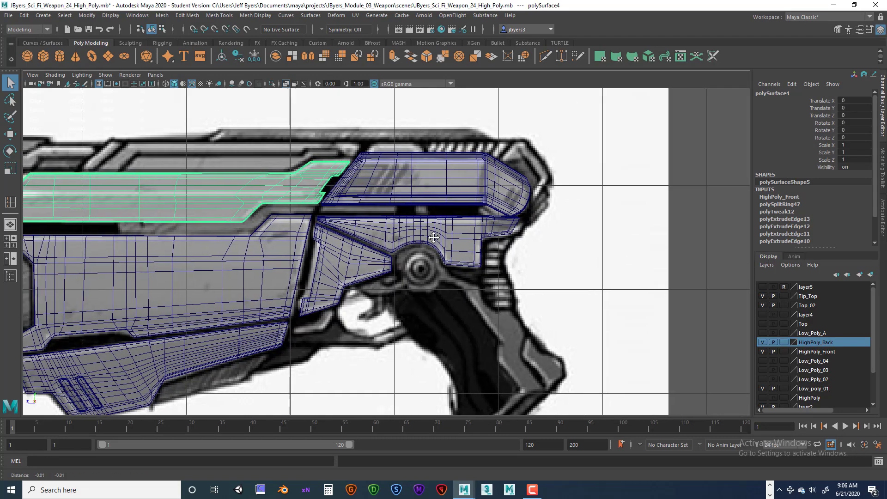
pyautogui.scroll(3, 504, 229)
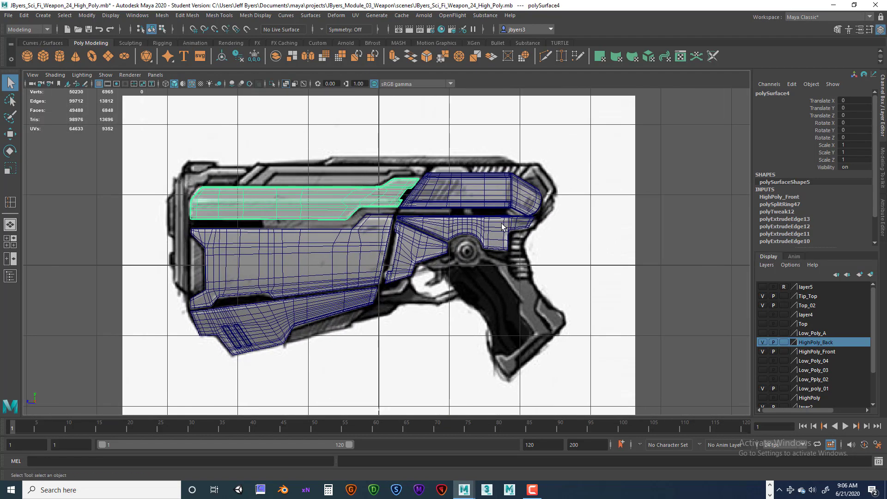